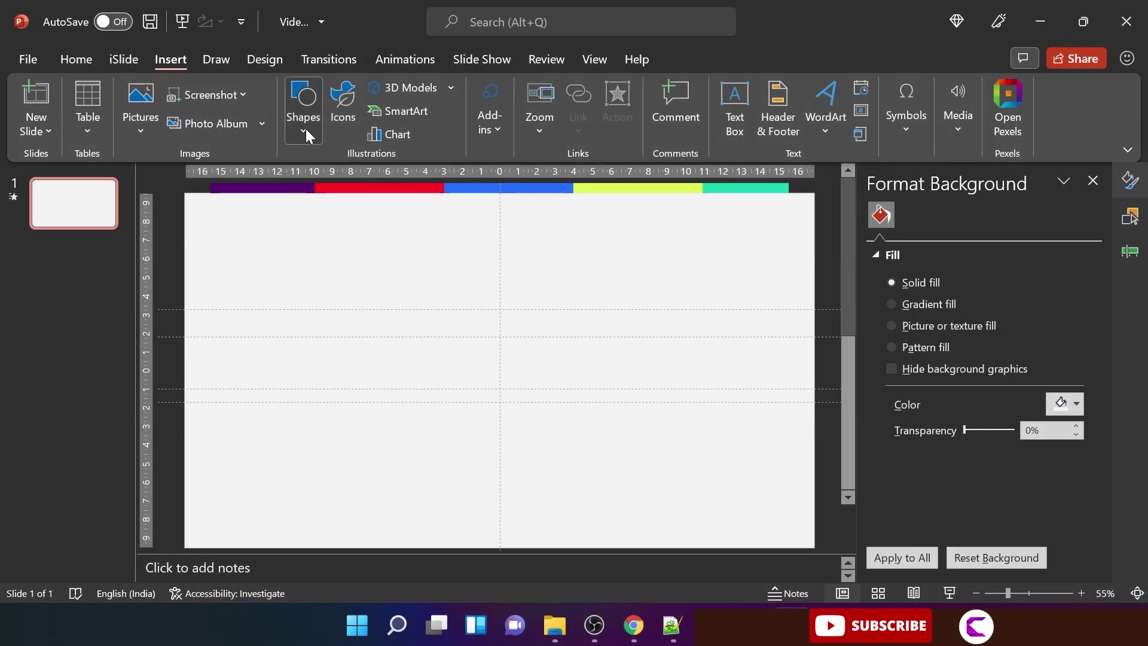
Open the Insert Shapes gallery on the light-gray slide with the five-colour top bar
click(303, 116)
Draw a 4.28 cm blue rectangle-tool square and centre it horizontally on the slide
click(384, 182)
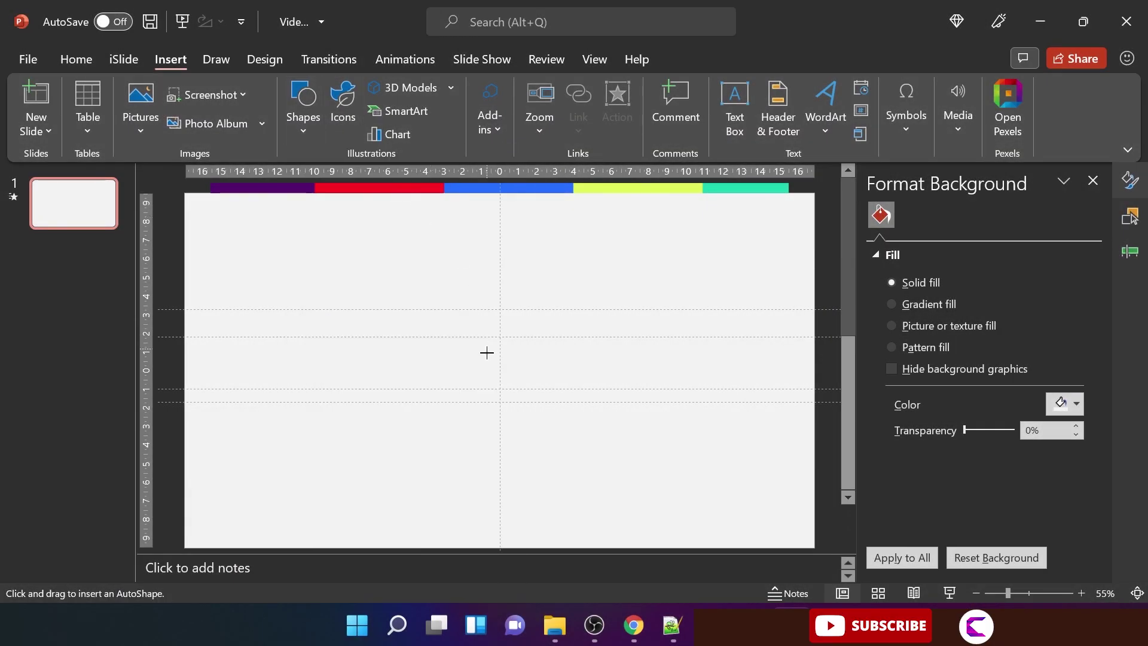
drag(453, 309, 533, 384)
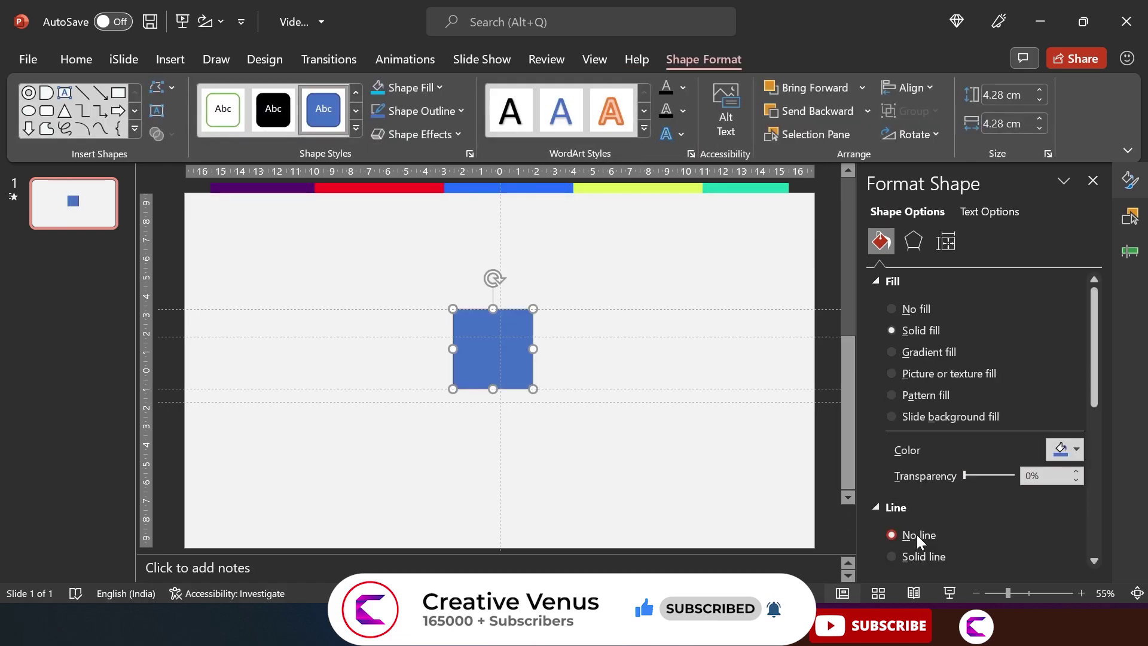
click(908, 87)
click(924, 135)
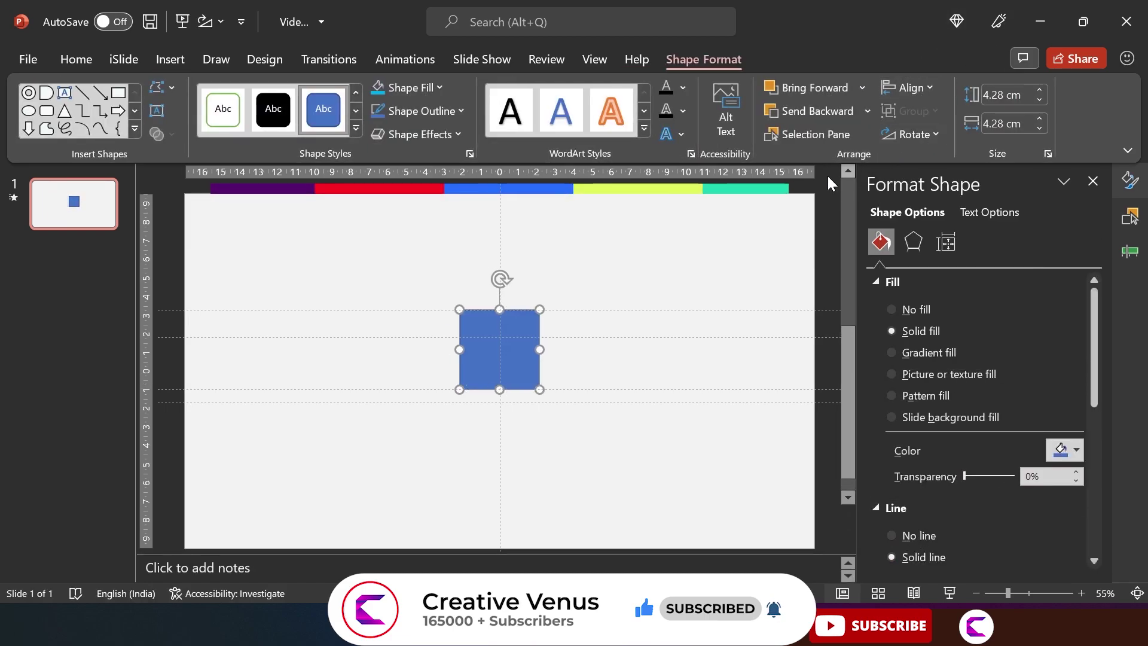
click(599, 490)
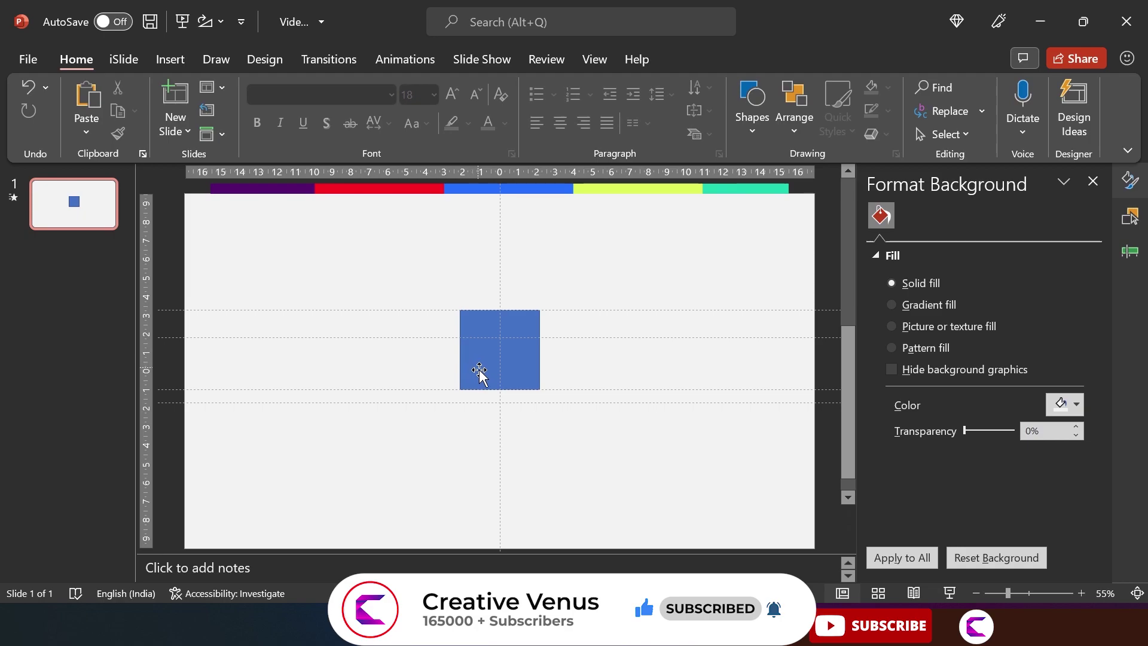
click(172, 62)
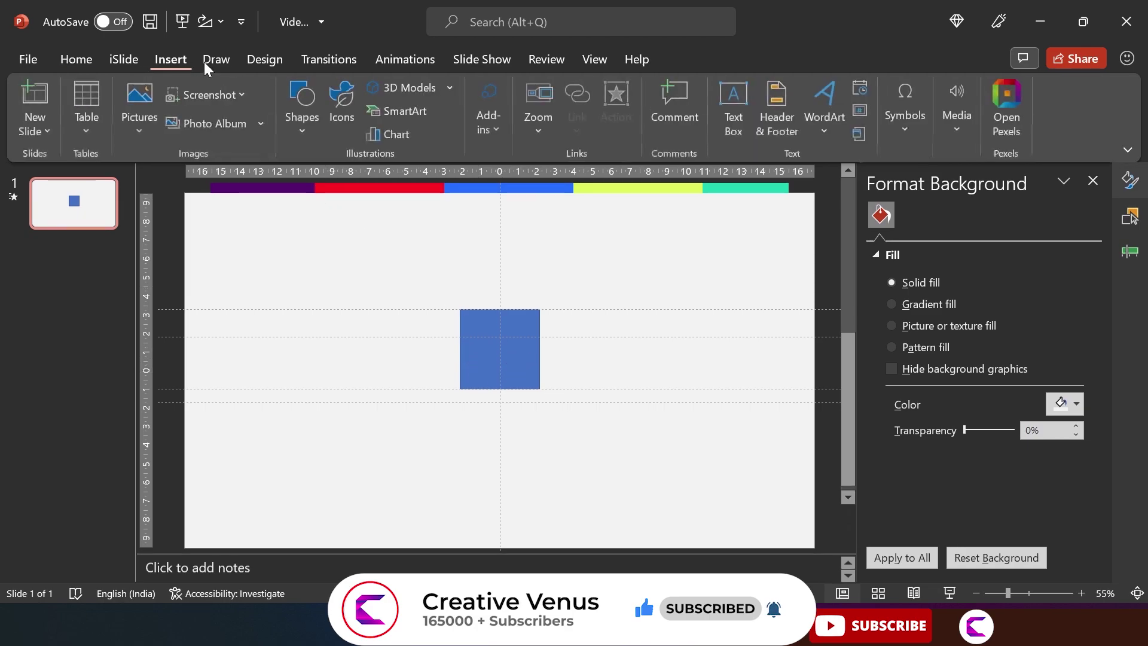
Zoom in, draw a trapezoid below the square and flip it vertically
click(293, 137)
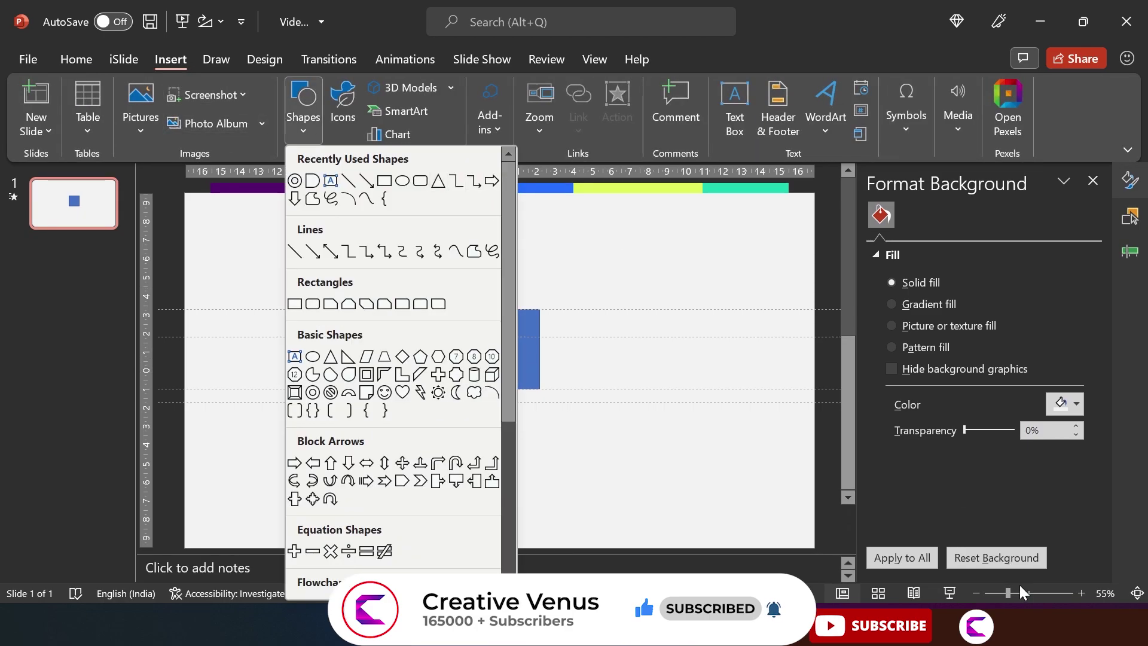
click(1010, 598)
drag(1007, 597, 1041, 596)
scroll(482, 413, up, 5)
scroll(156, 69, up, 2)
click(169, 62)
click(302, 114)
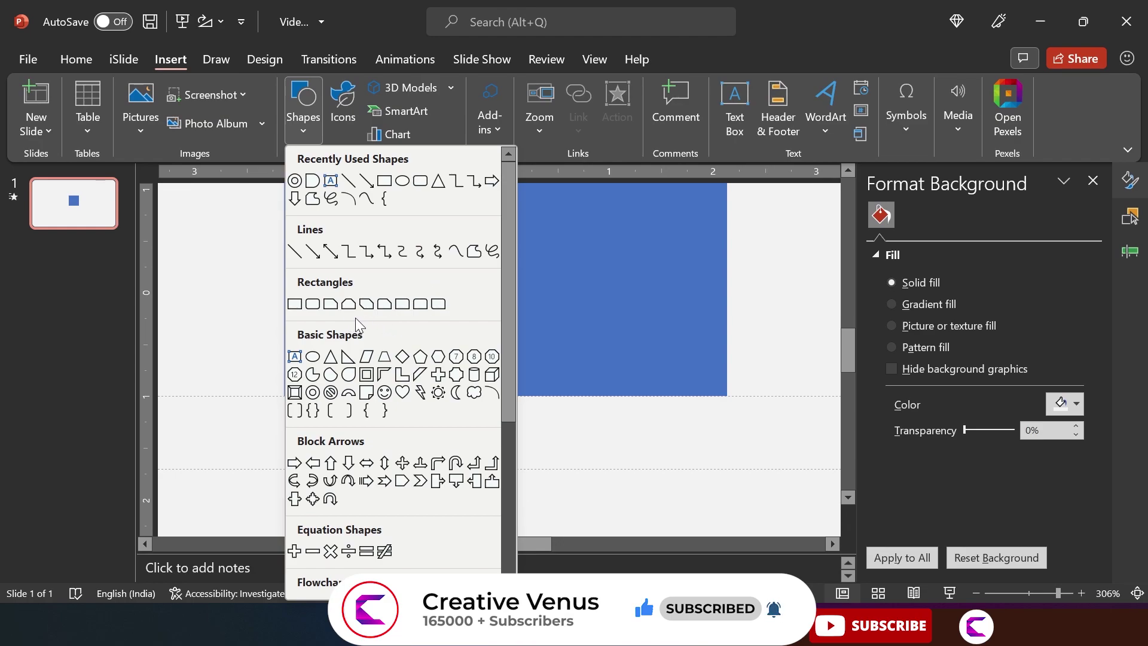
click(384, 357)
drag(311, 410, 707, 469)
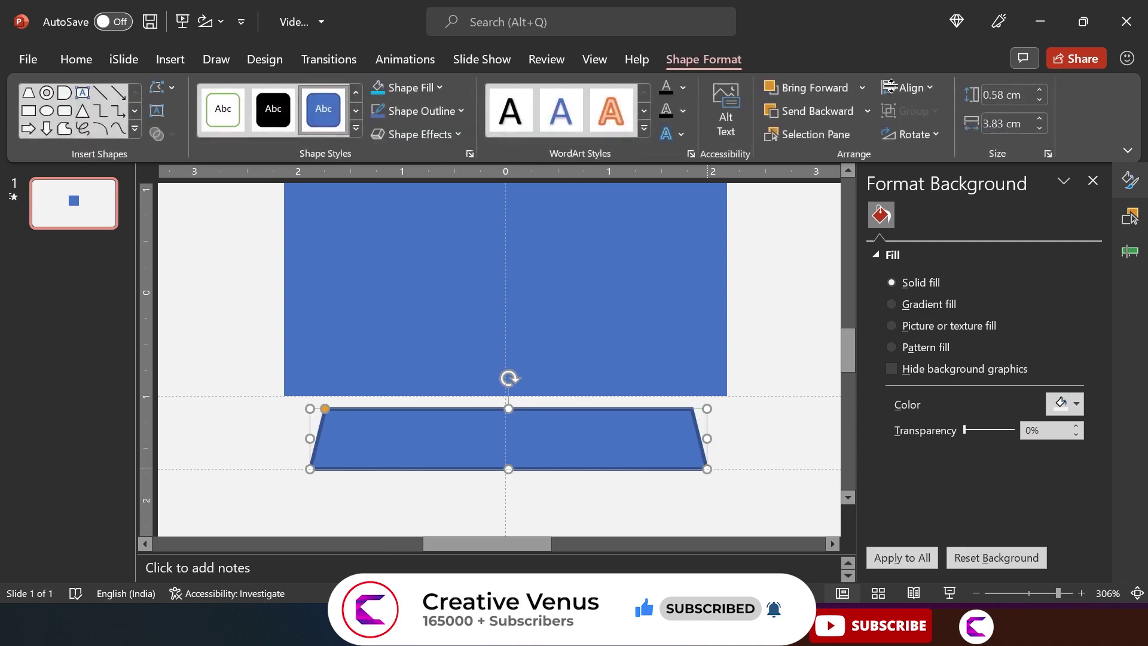
click(915, 134)
click(943, 207)
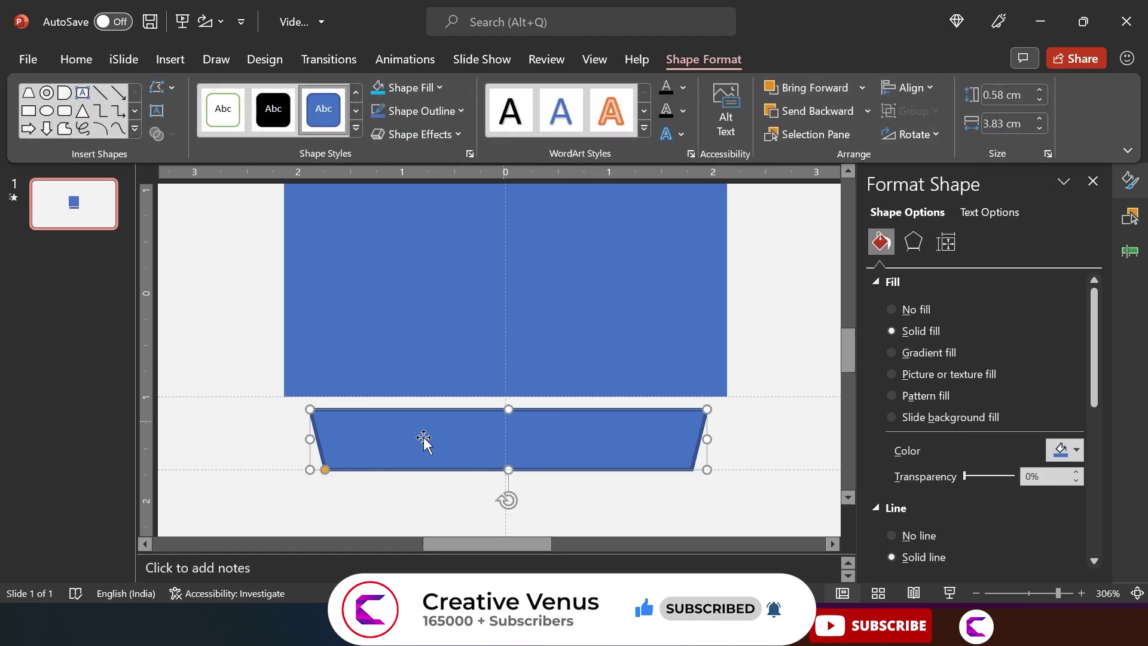
Fit the trapezoid to the square's 4.28 cm width with no outline and darker blue fill
drag(506, 409, 507, 397)
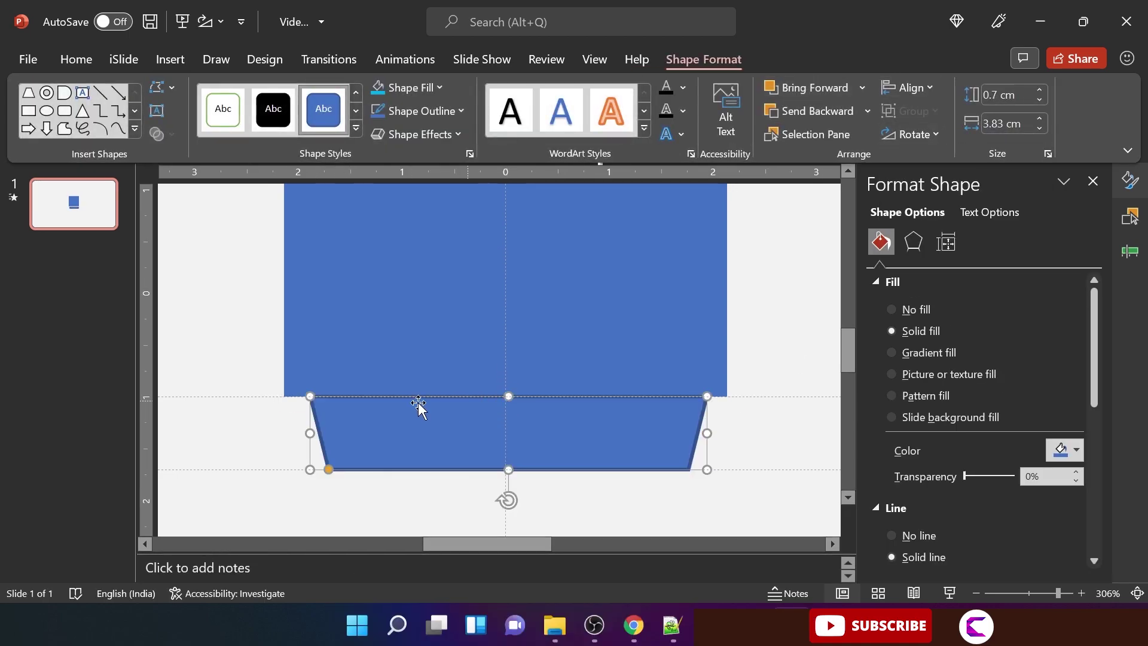
drag(310, 433, 284, 429)
drag(708, 433, 728, 433)
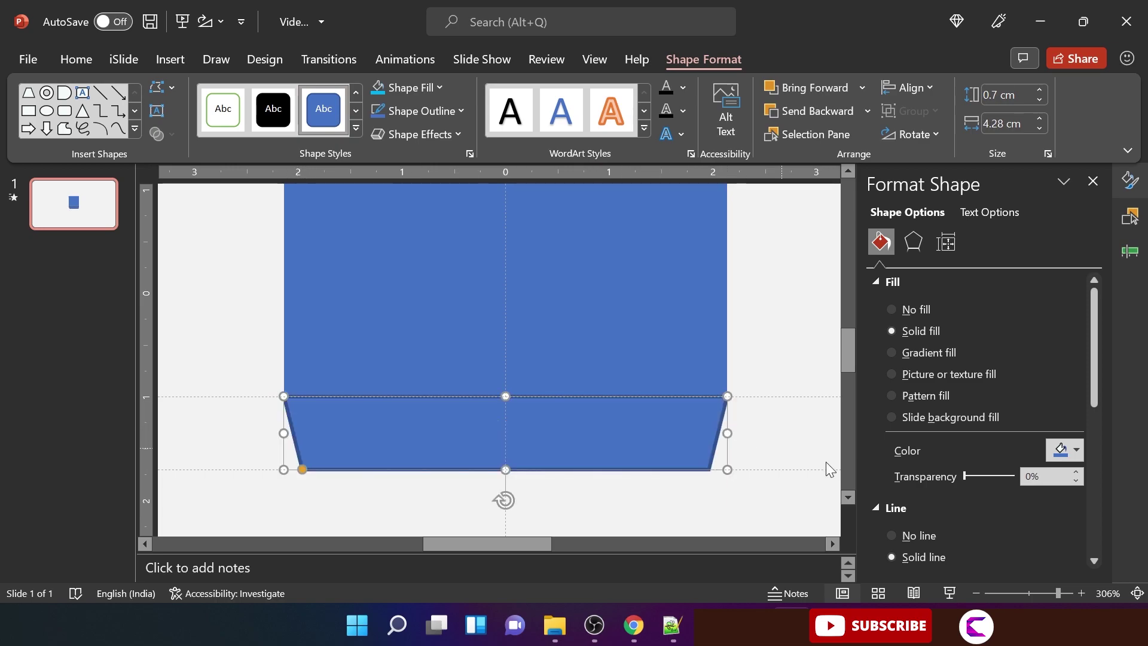
click(910, 536)
drag(302, 470, 364, 470)
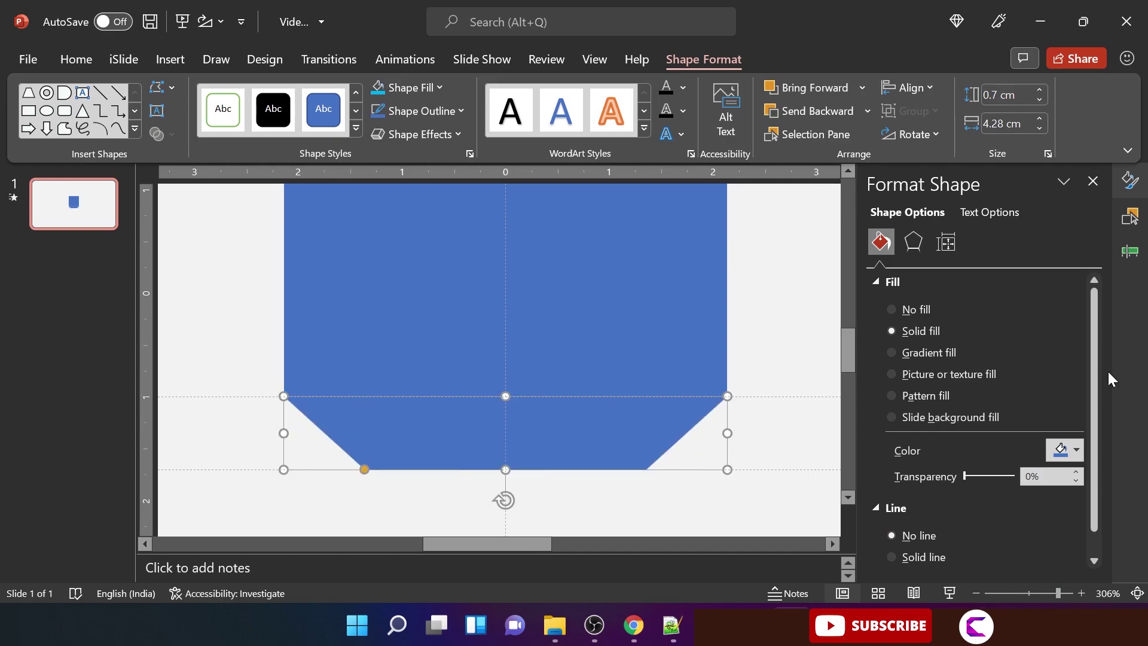
click(1072, 454)
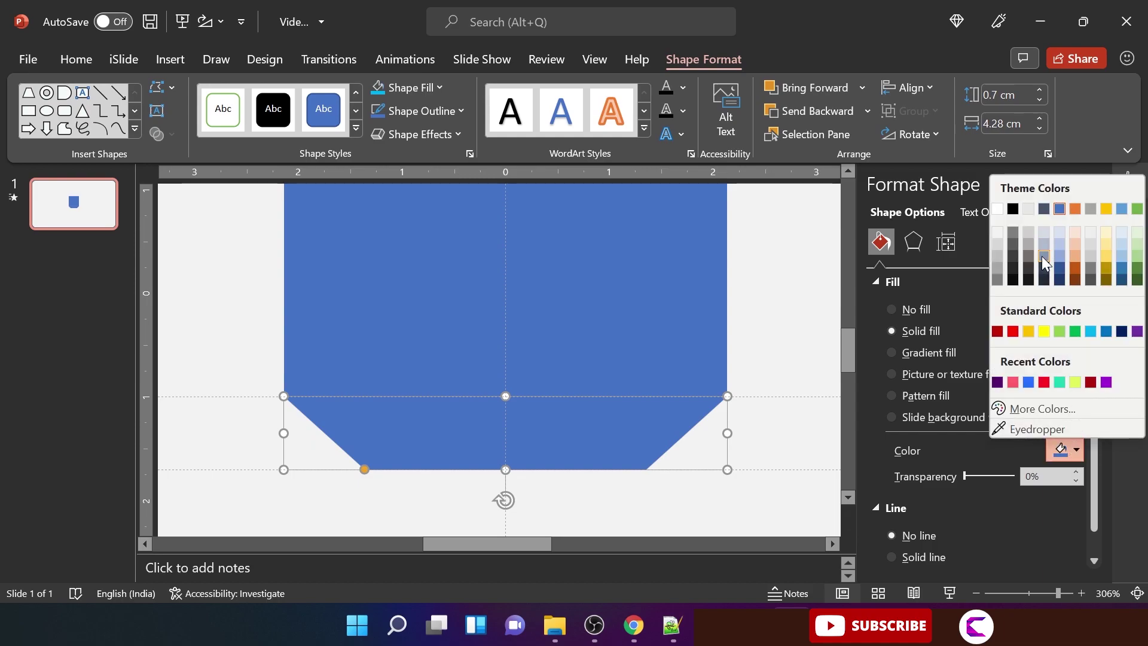
click(1060, 276)
click(799, 336)
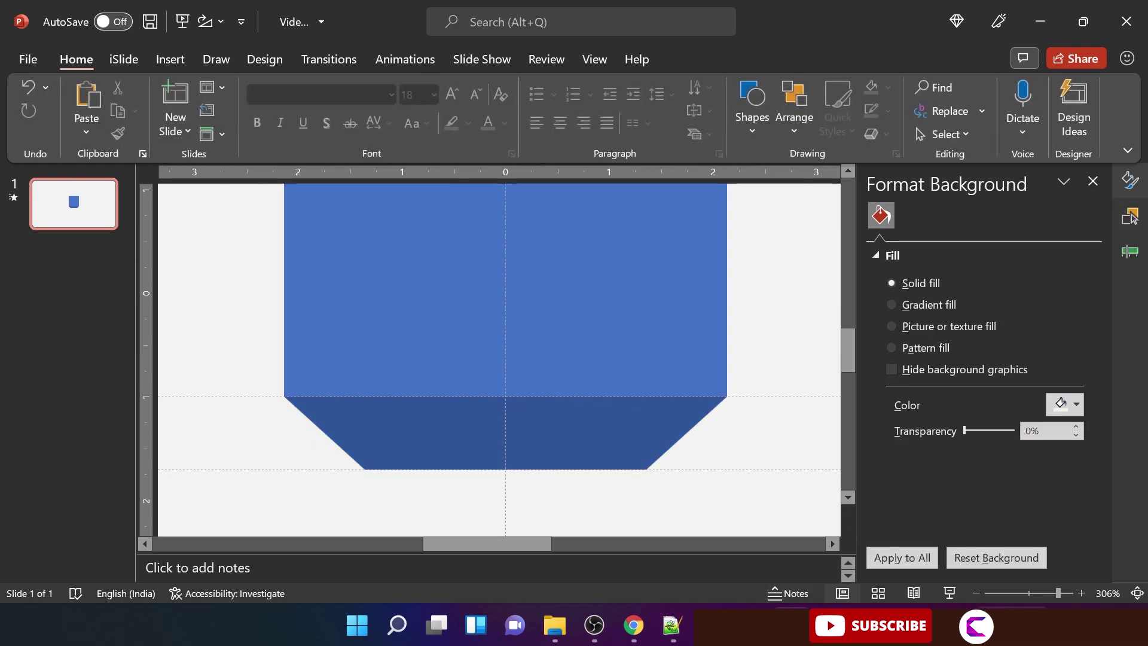
Zoom out and place a copy of the blue square to its left
click(1023, 596)
click(565, 303)
drag(565, 303, 418, 299)
click(446, 439)
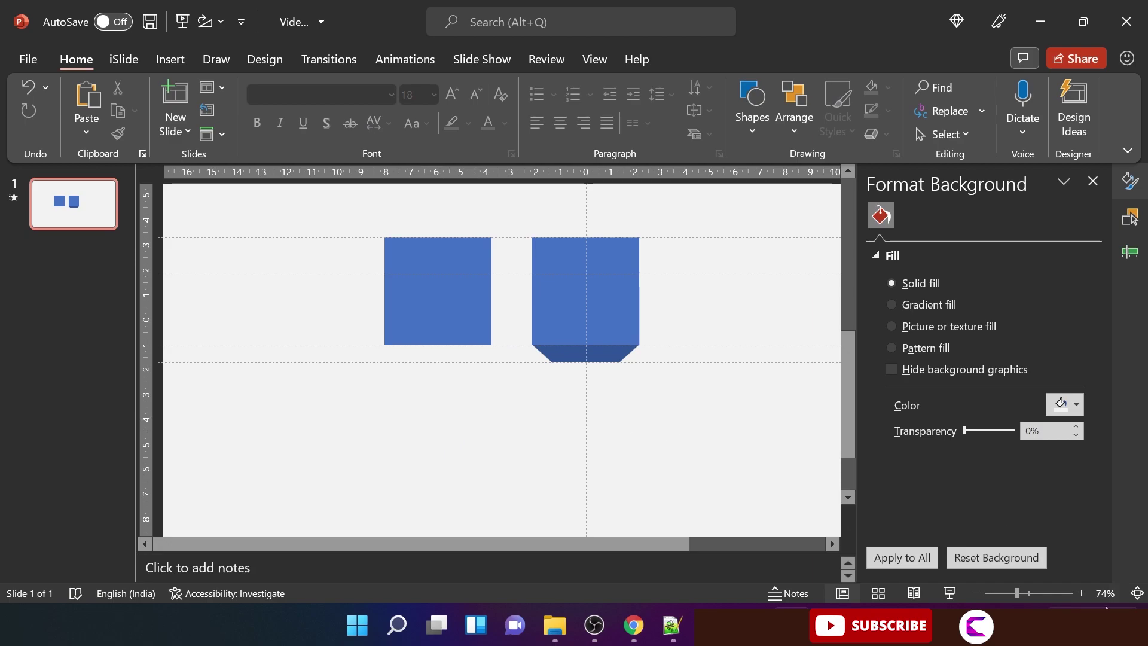
Draw a trapezoid under the left square and flip it horizontally
drag(1017, 594, 1036, 592)
click(171, 59)
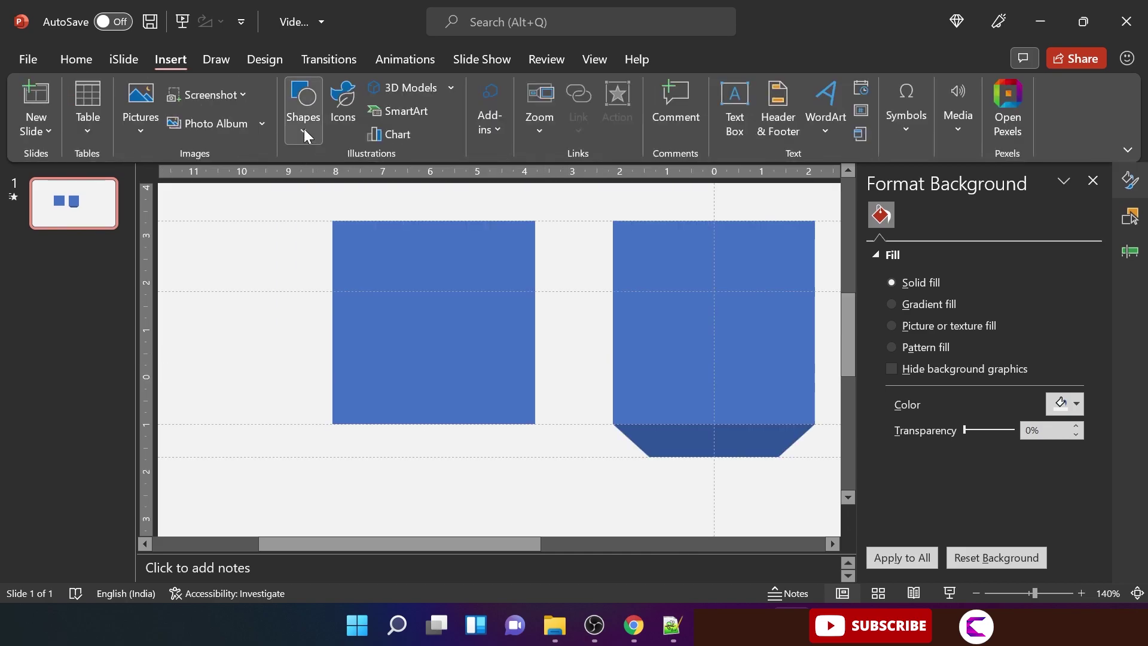
click(304, 114)
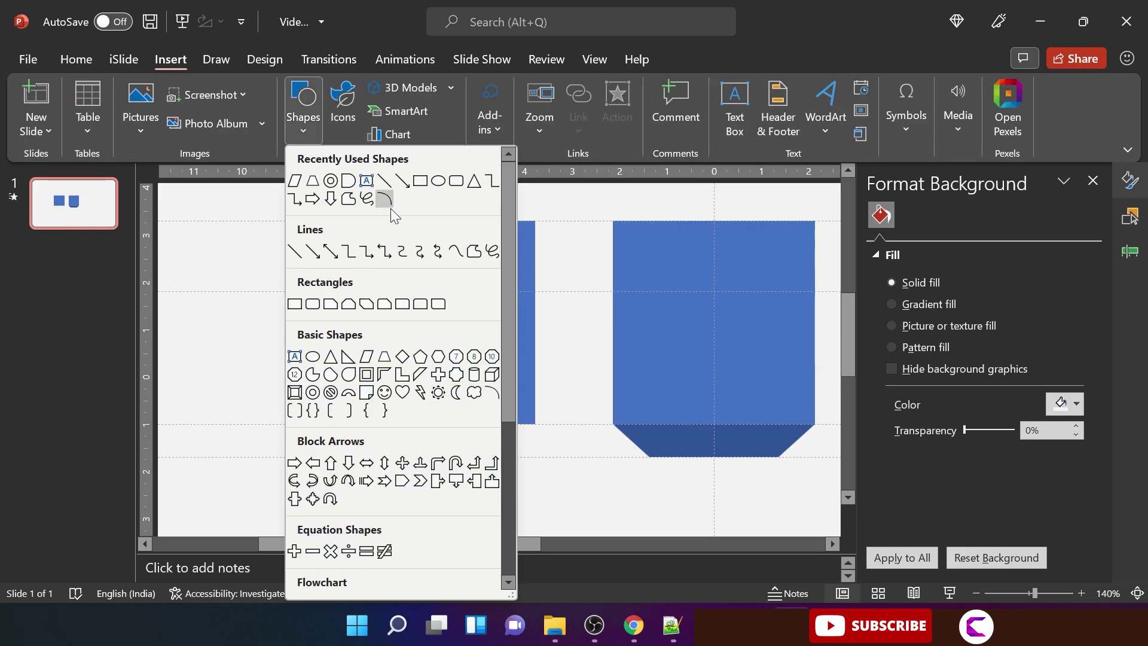
click(387, 361)
mouse_move(336, 424)
mouse_down()
mouse_move(444, 461)
mouse_move(534, 455)
mouse_up()
drag(336, 435, 325, 438)
click(928, 133)
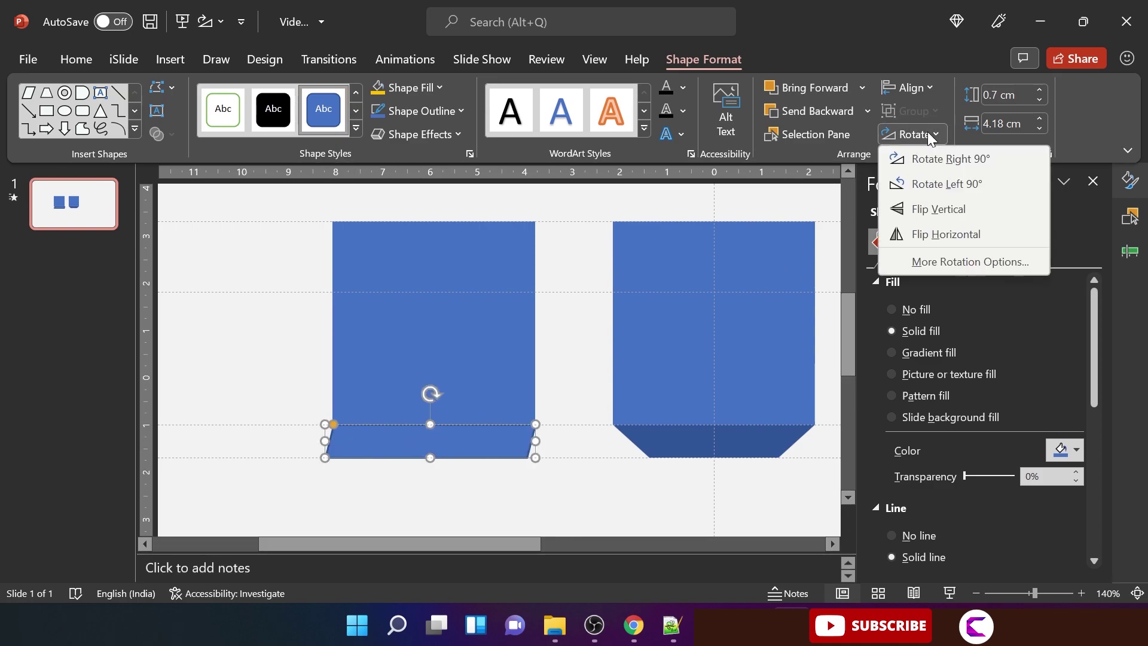
click(941, 236)
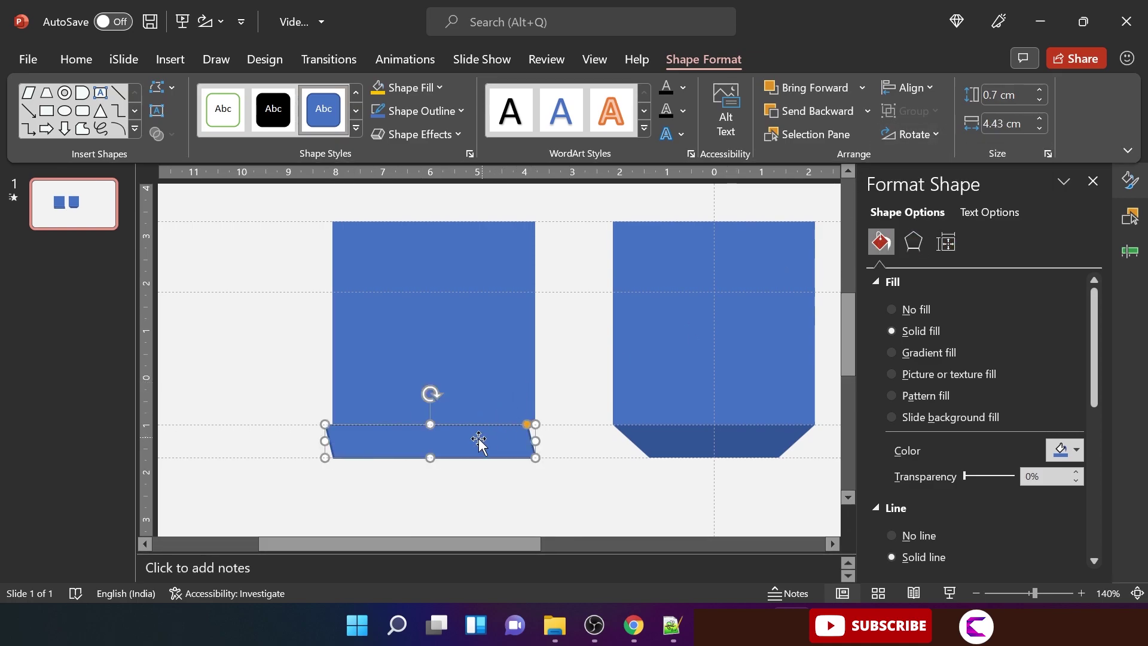
Align the strip under the square, remove its outline, and slant it into a parallelogram
drag(473, 442, 485, 446)
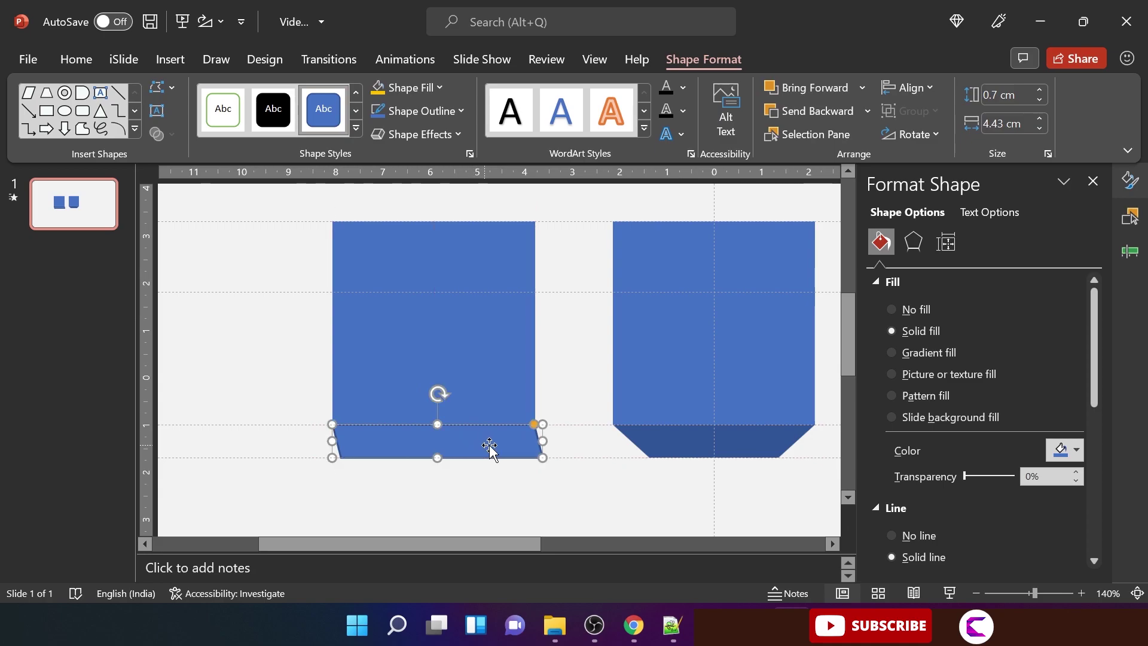
click(926, 536)
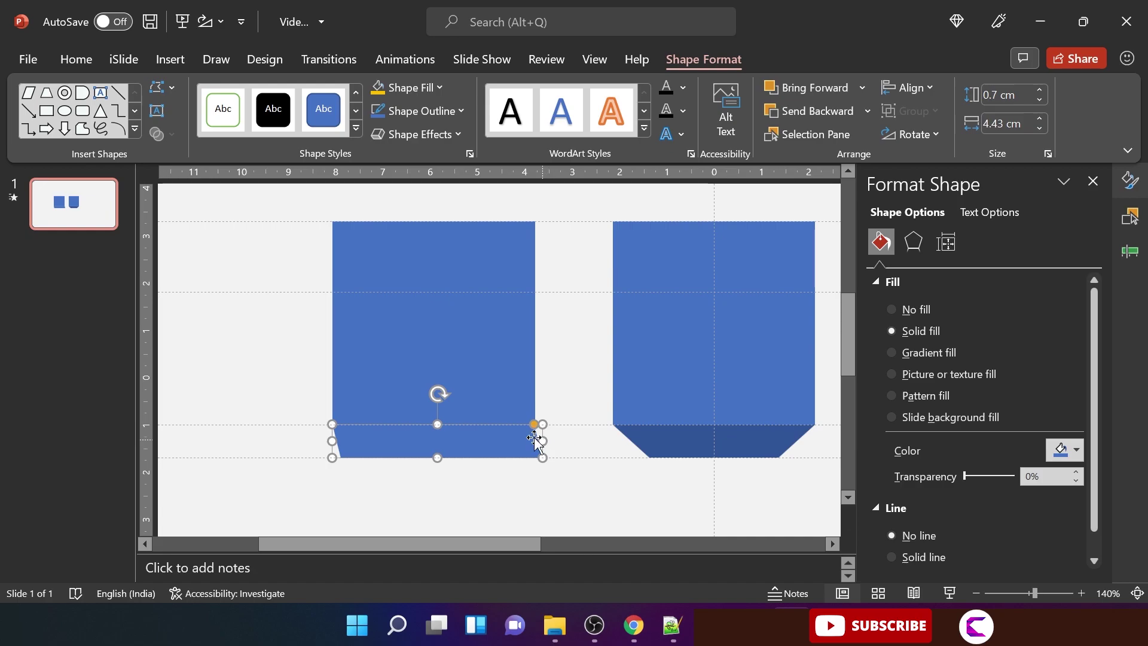
mouse_move(533, 425)
mouse_down()
mouse_move(492, 428)
mouse_move(579, 443)
mouse_move(534, 442)
mouse_up()
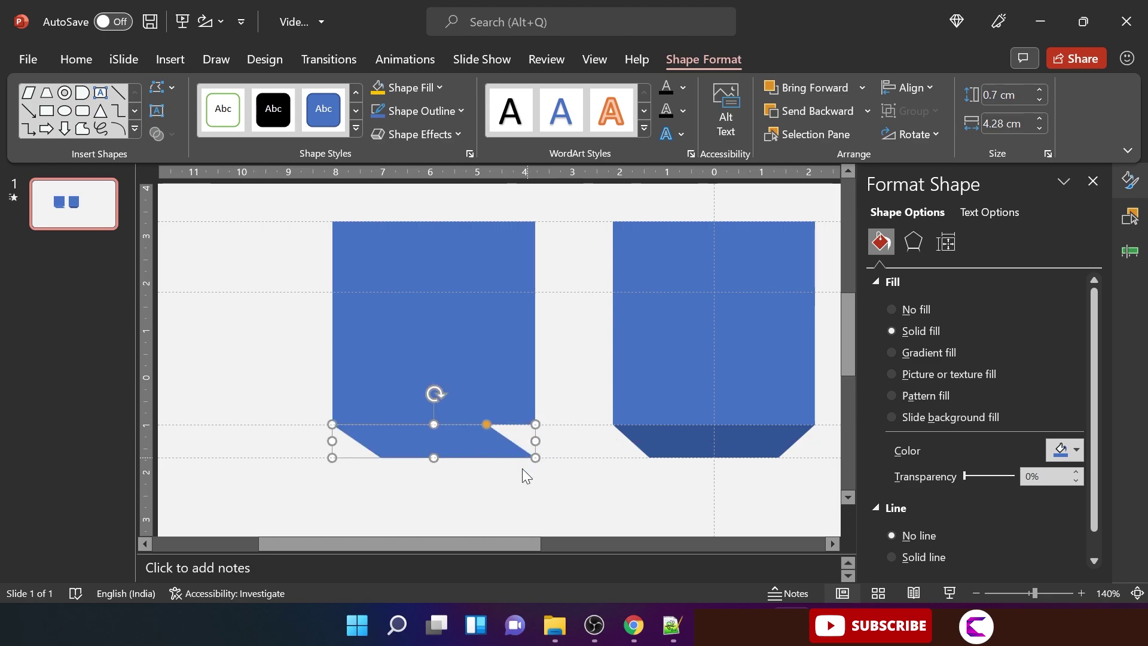
click(523, 465)
click(449, 450)
Duplicate the blue strip, colour the copy dark red, and align both strips' top edges
drag(430, 445, 433, 457)
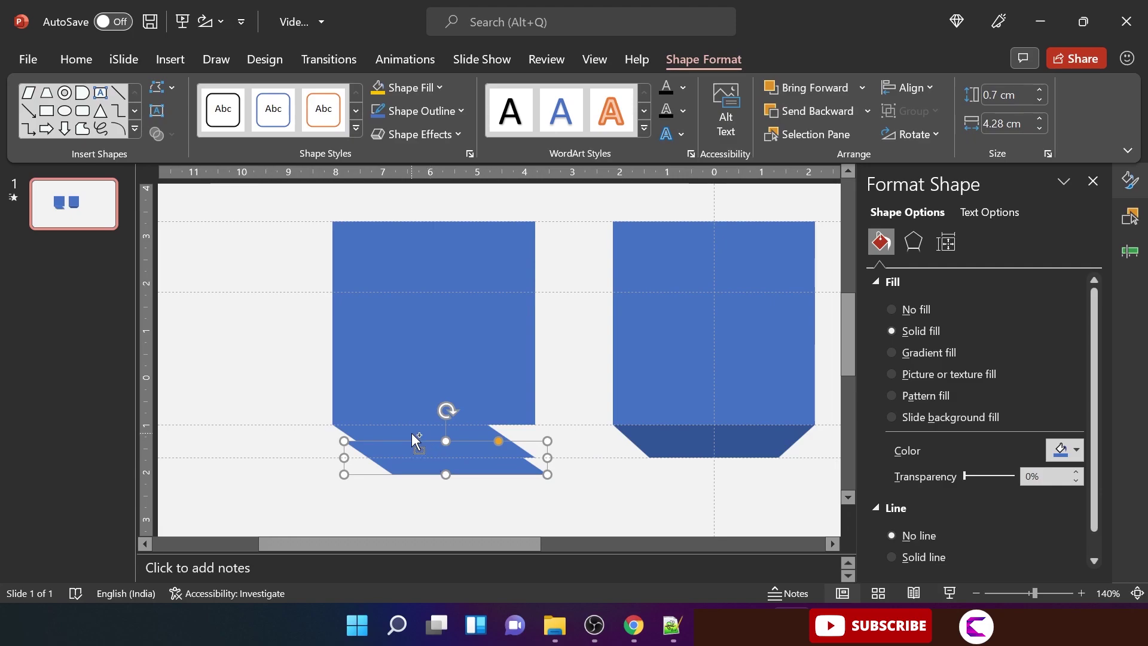
key(Escape)
click(412, 446)
click(1068, 457)
click(1090, 383)
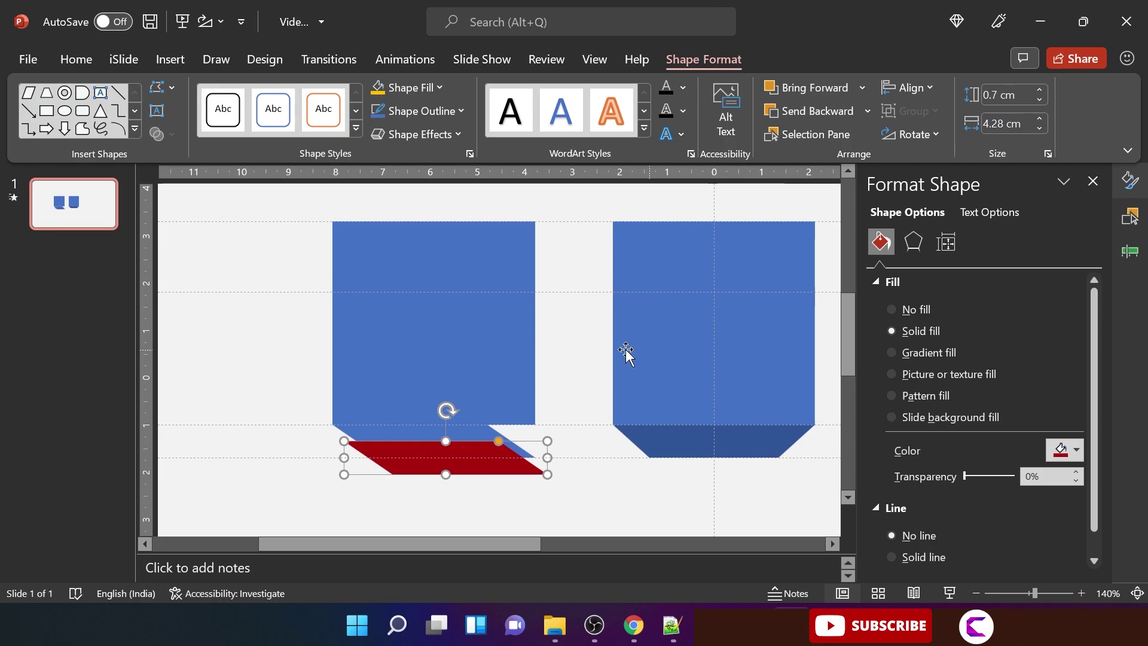
shift+click(491, 432)
click(919, 92)
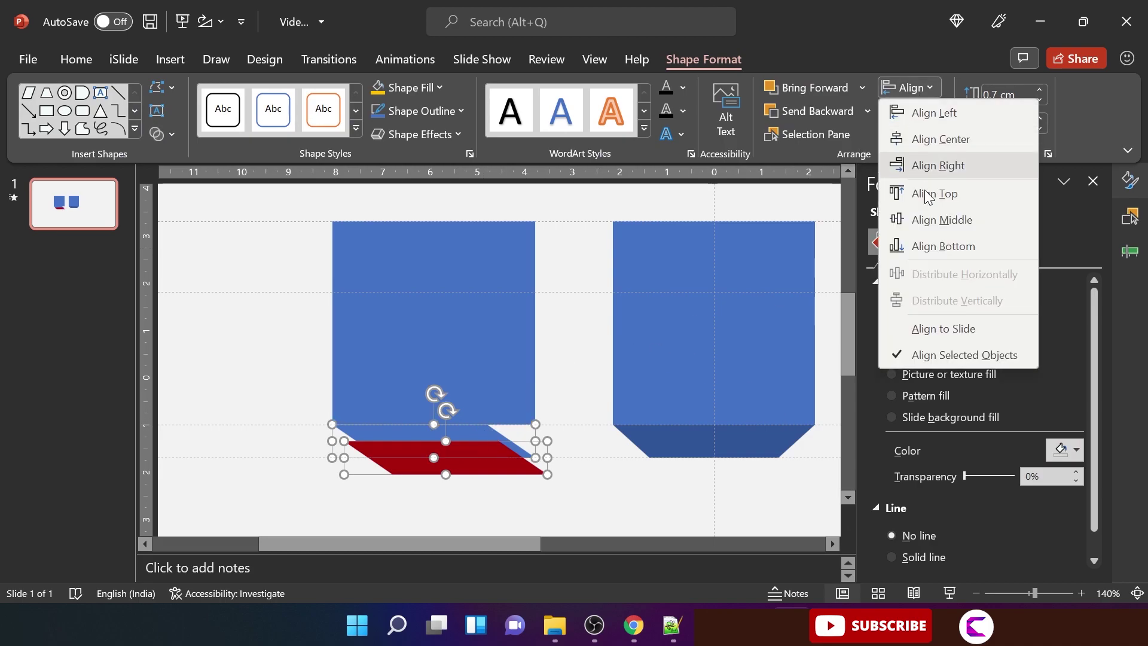
click(921, 190)
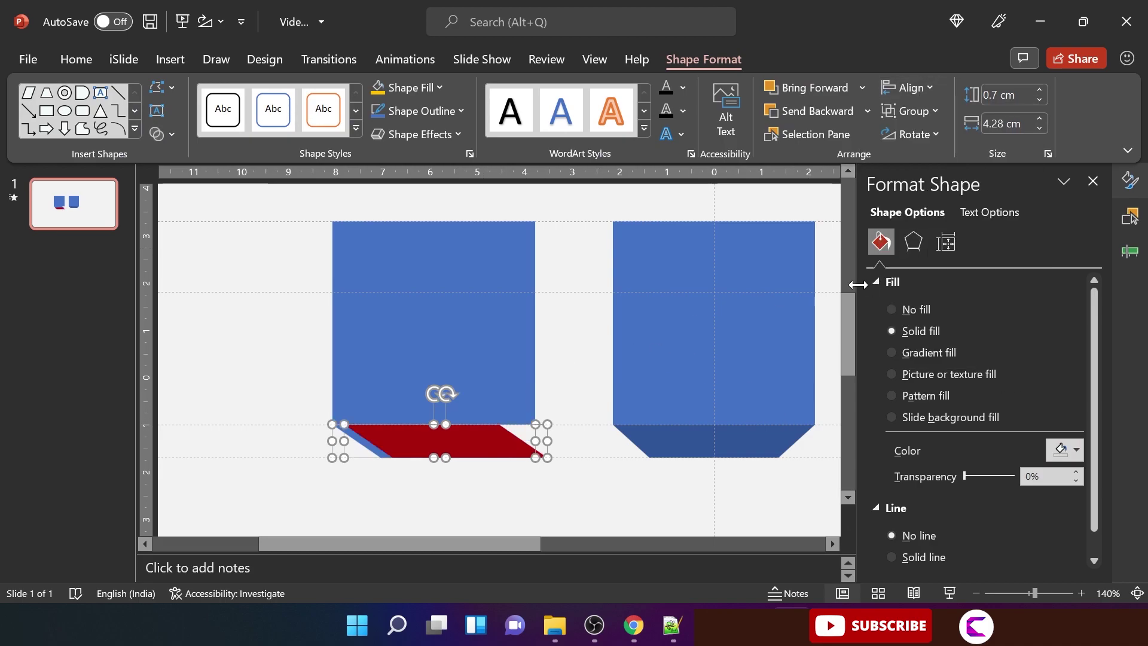
click(497, 500)
Resize the red strip from its left and right sides to fit the bottom edge
click(447, 436)
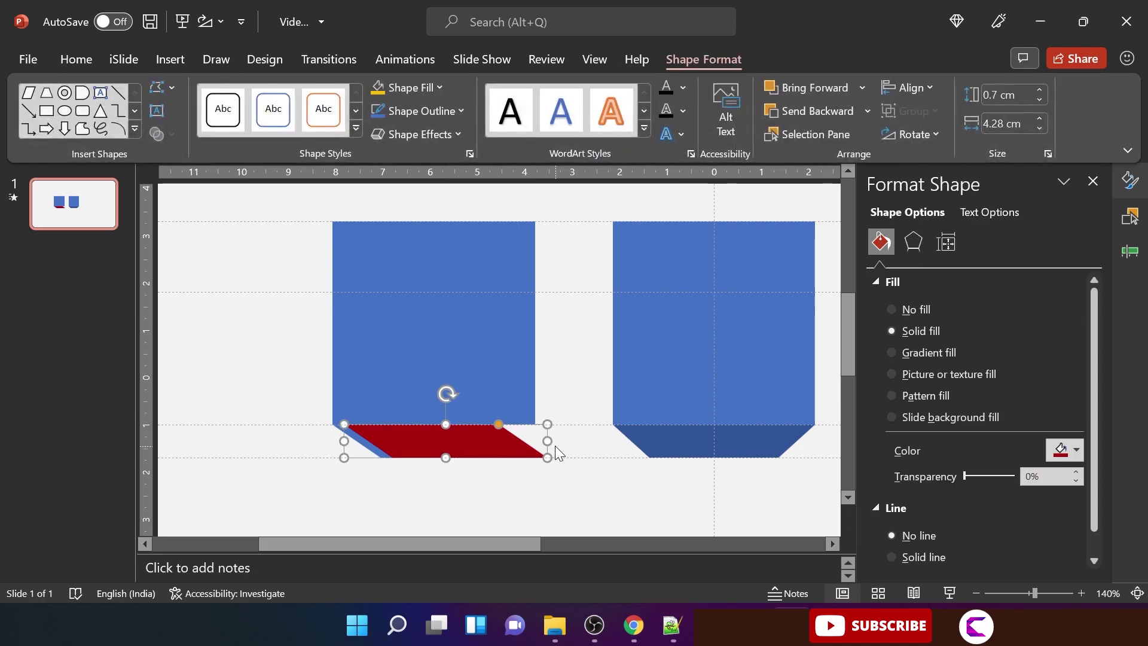
mouse_move(547, 441)
mouse_down()
mouse_move(582, 449)
mouse_move(546, 426)
mouse_up()
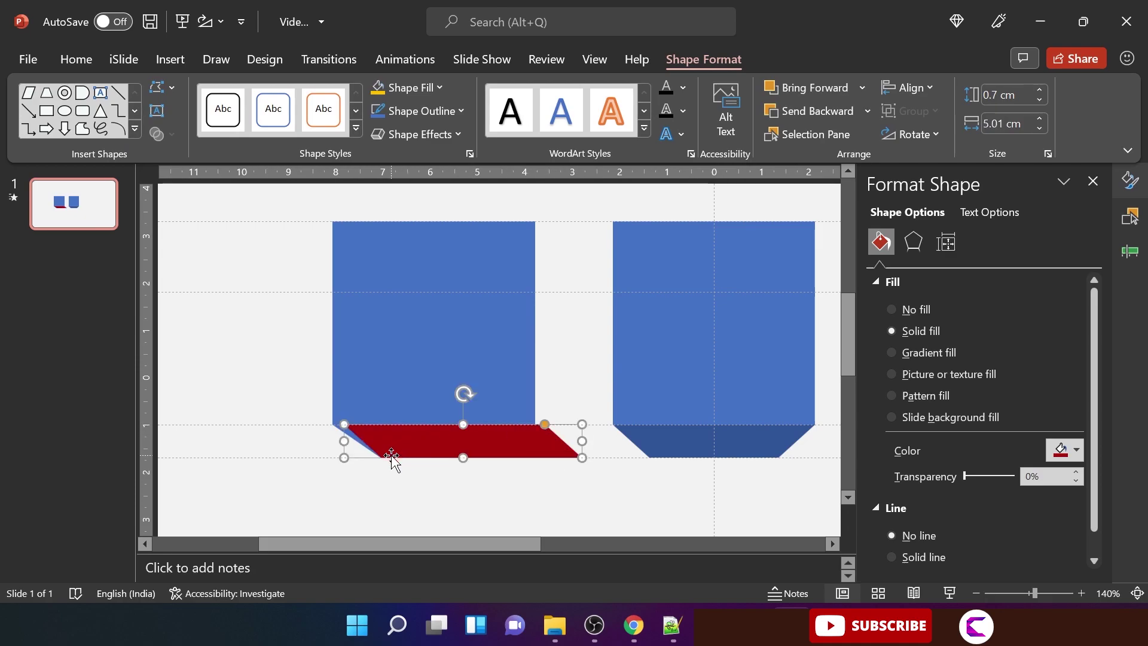
drag(342, 441, 425, 442)
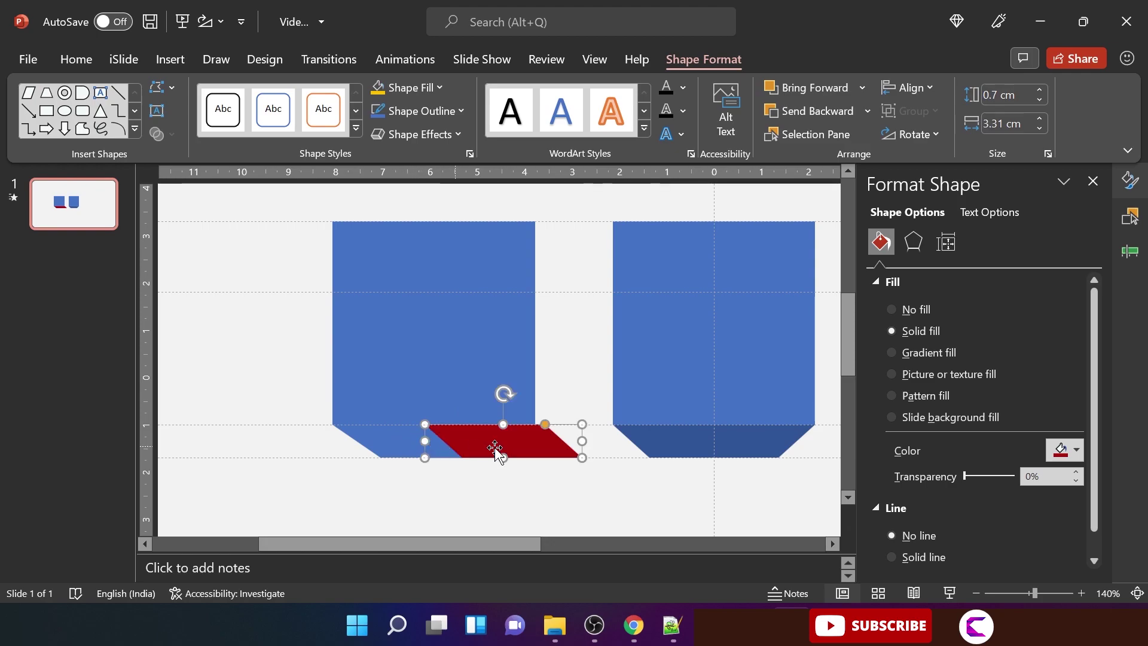
mouse_move(583, 444)
mouse_down()
mouse_move(523, 427)
mouse_move(566, 440)
mouse_up()
click(529, 477)
Union the red parallelogram and blue corner piece, then eyedropper the right block's darker blue
click(475, 440)
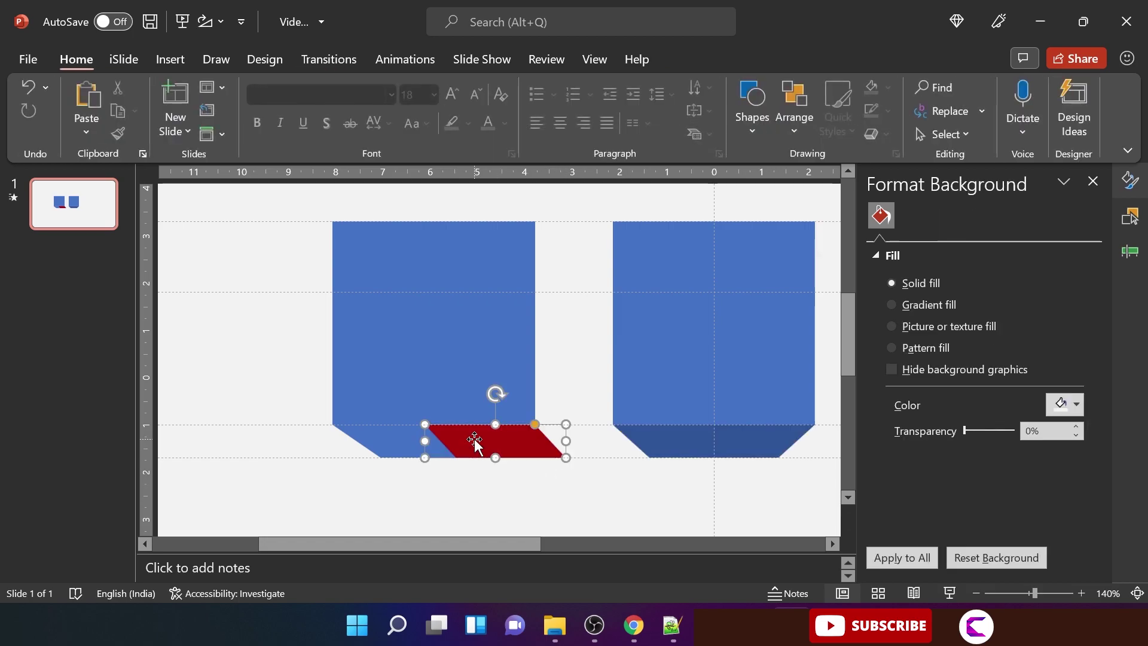
shift+click(382, 441)
click(926, 83)
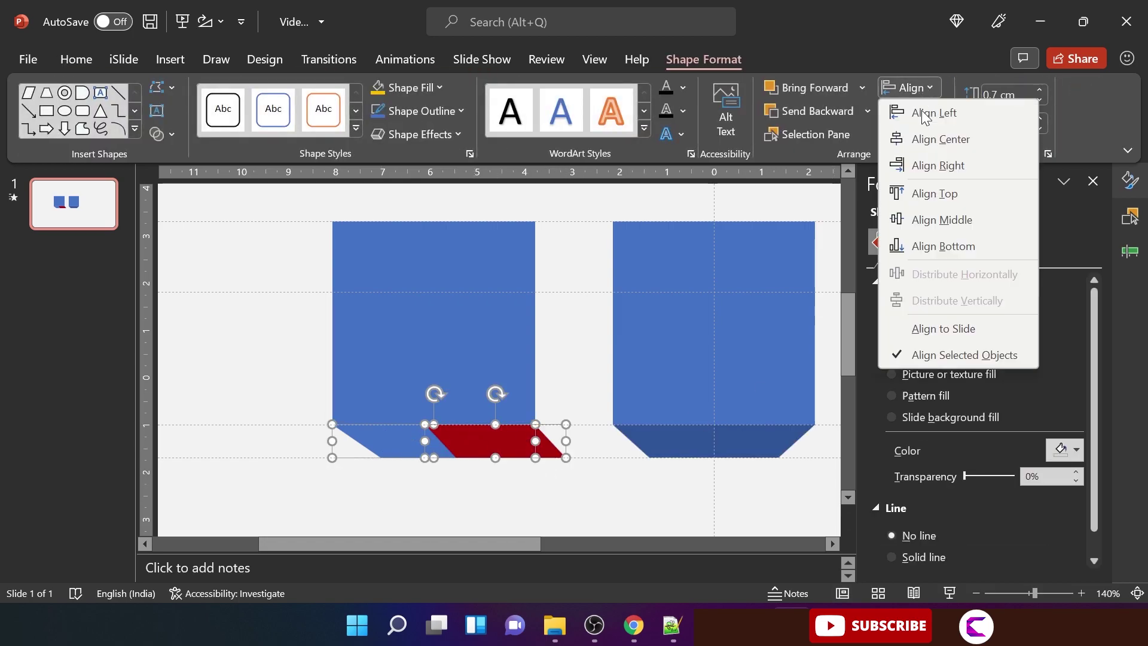
click(930, 218)
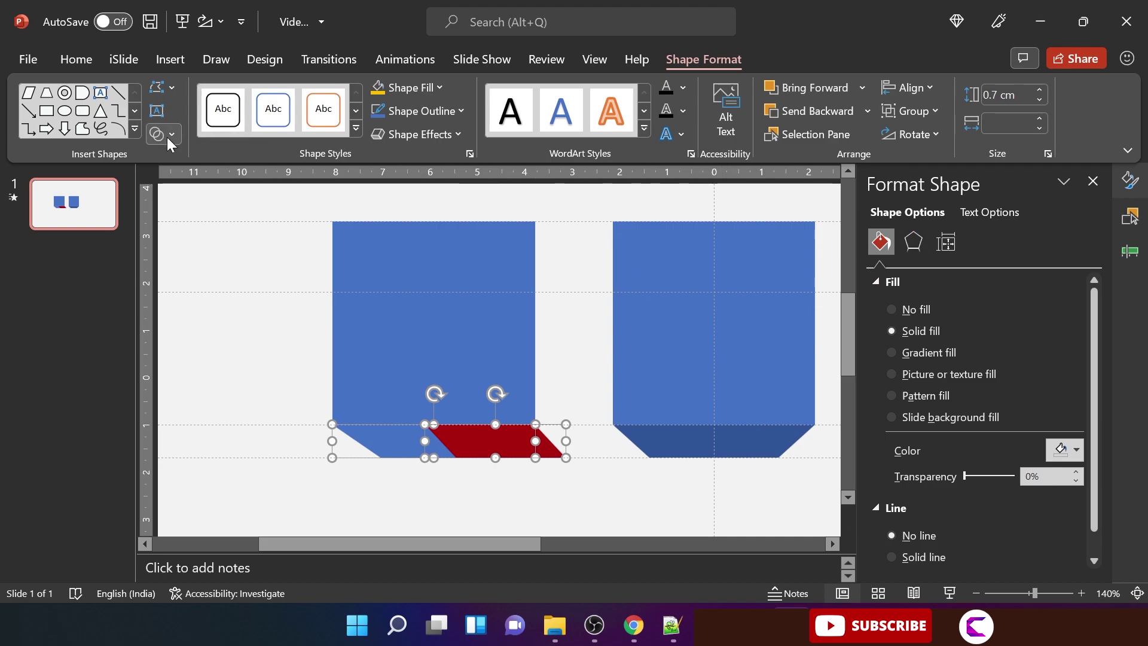
click(169, 133)
click(173, 158)
click(1076, 452)
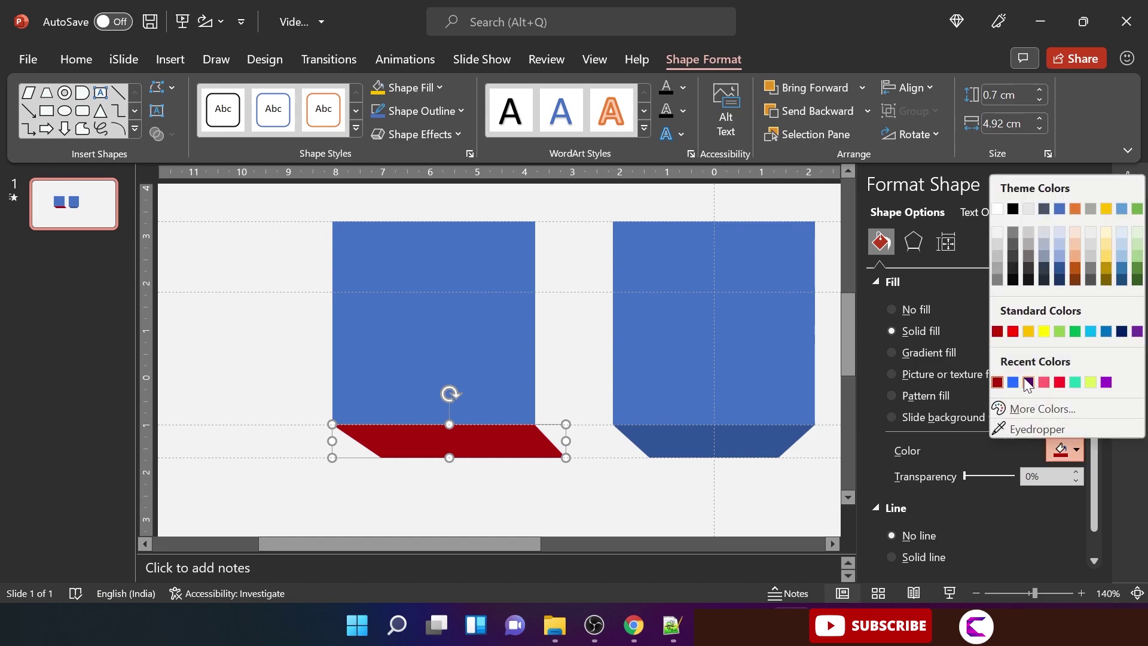
click(1017, 429)
click(742, 443)
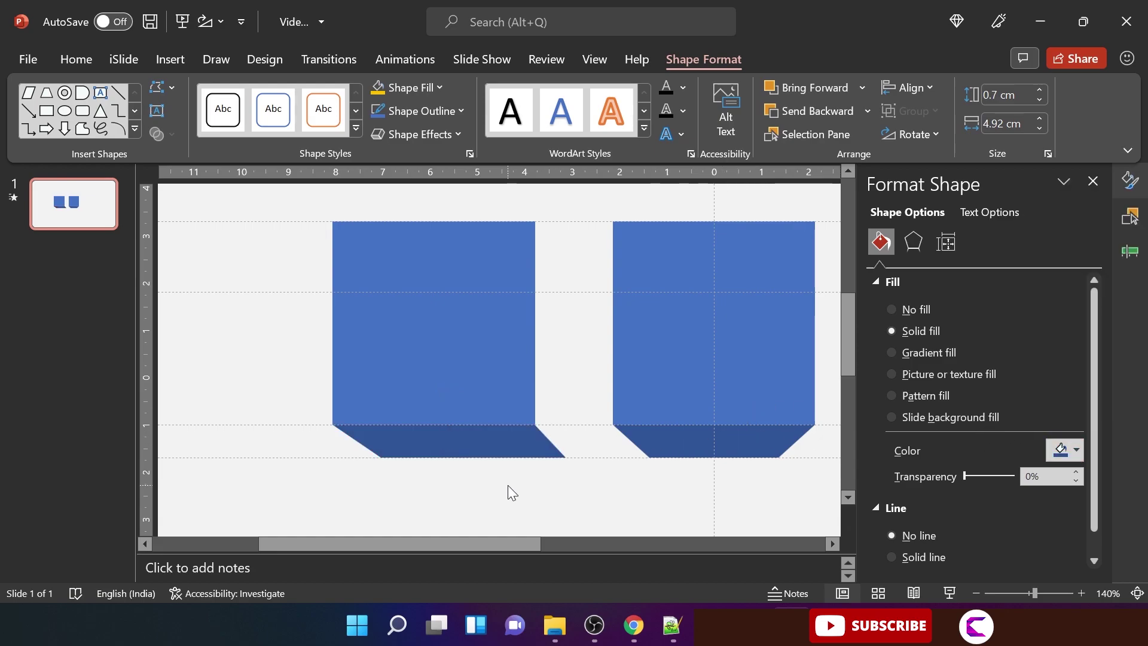
click(571, 472)
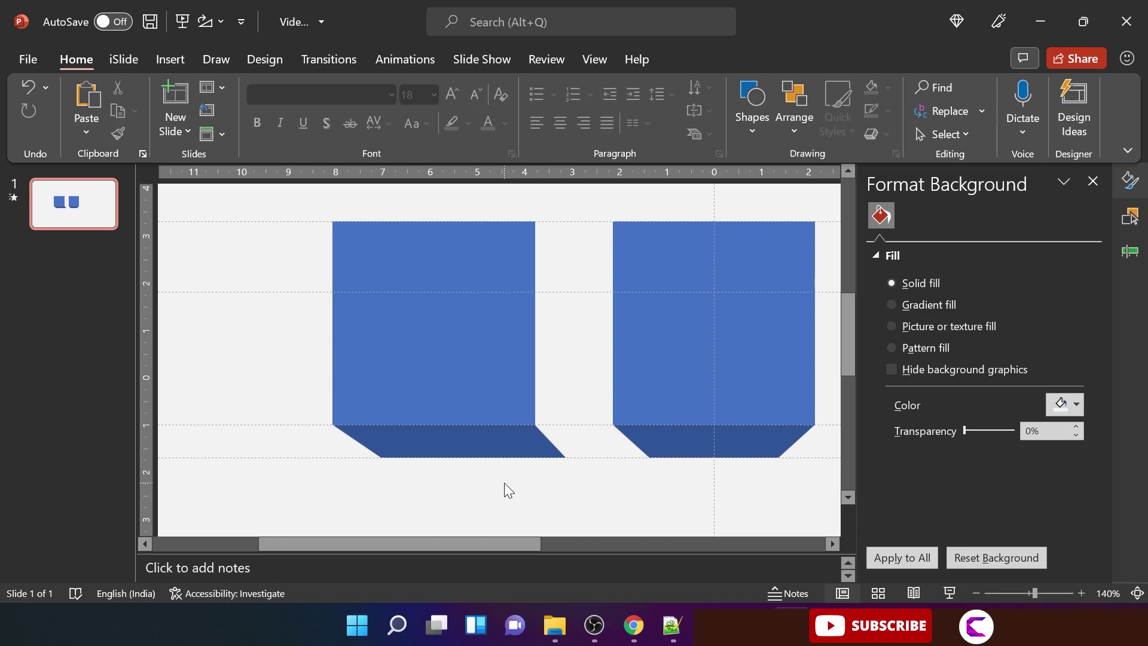
Insert a parallelogram, rotate it 90° left, and give it no outline and dark blue fill
click(170, 60)
click(296, 123)
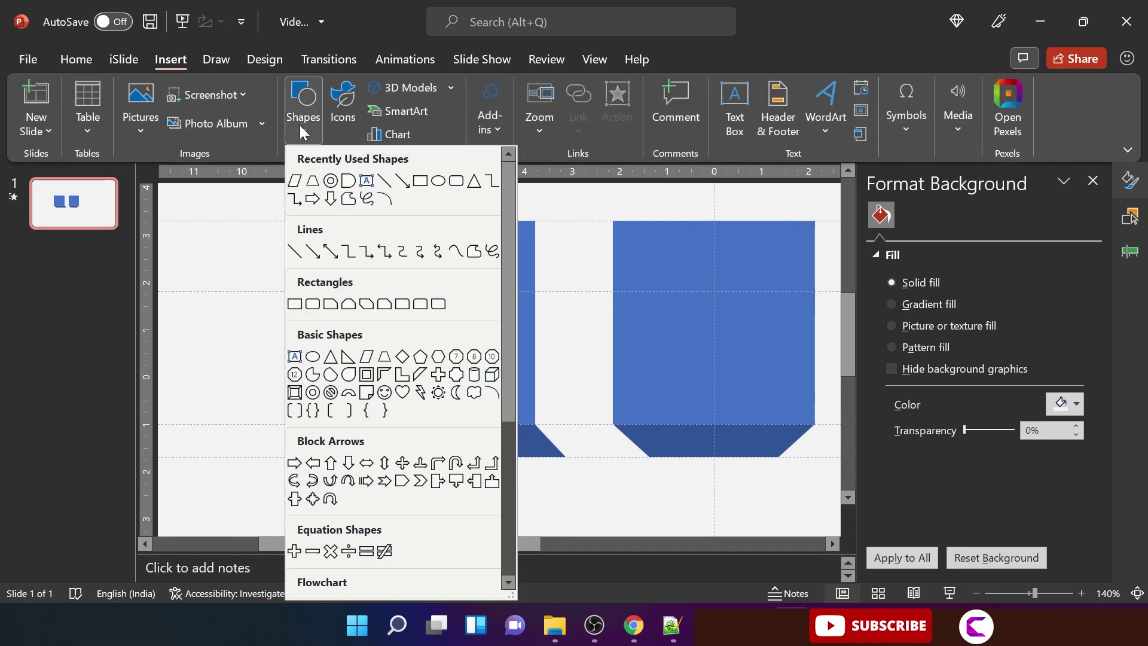
click(367, 358)
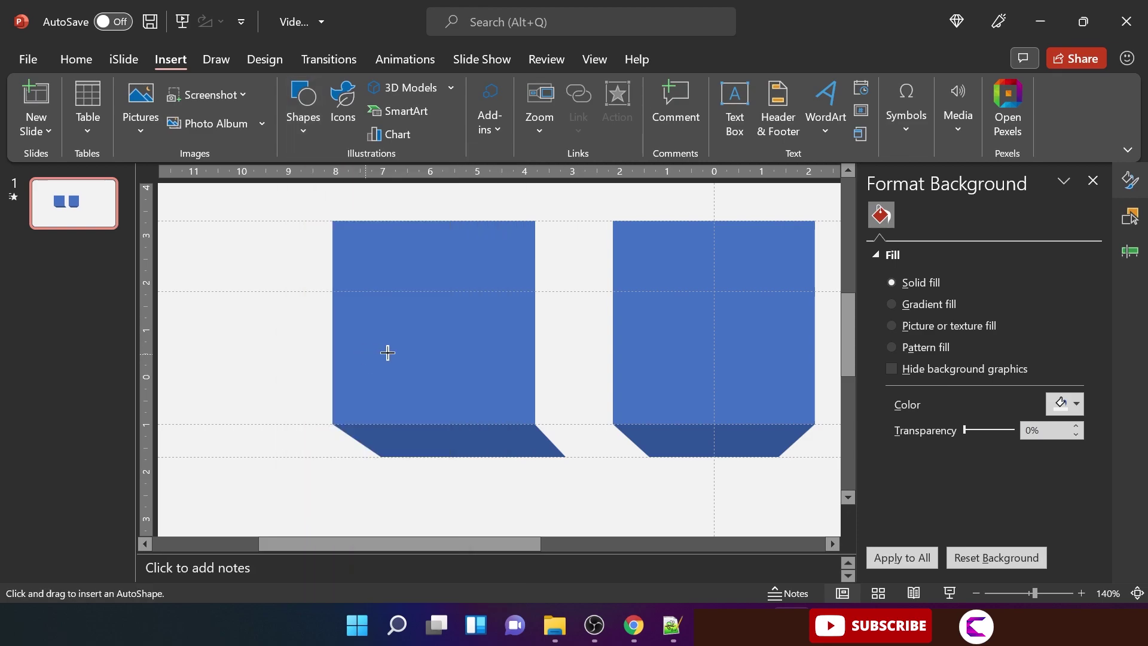
drag(552, 257, 678, 313)
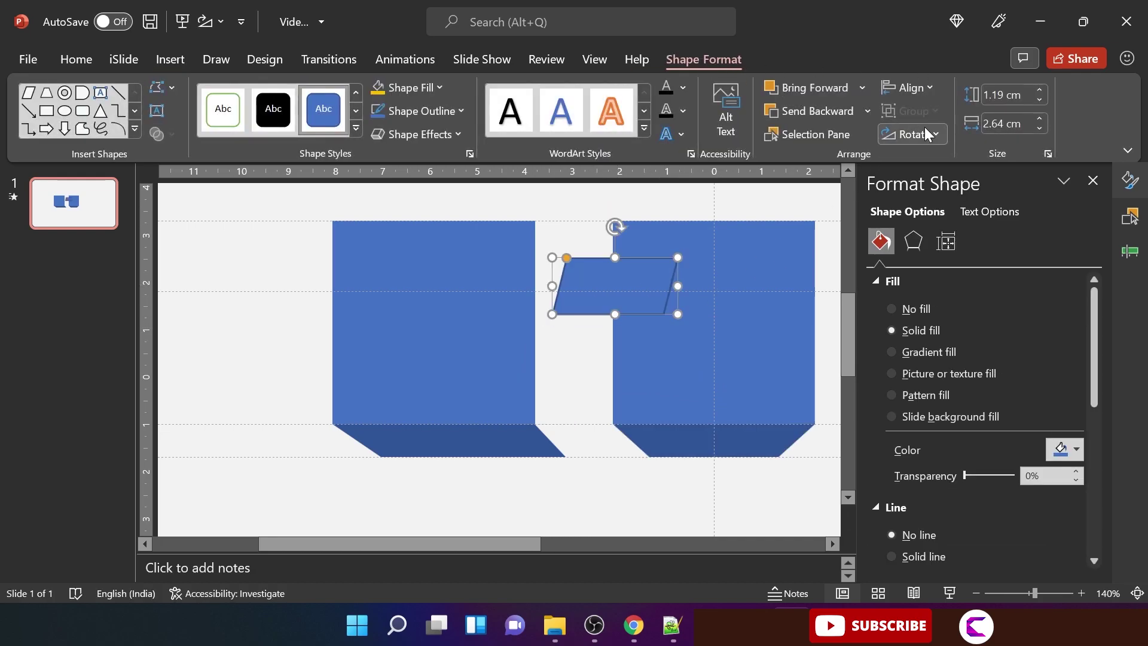
click(924, 126)
click(928, 184)
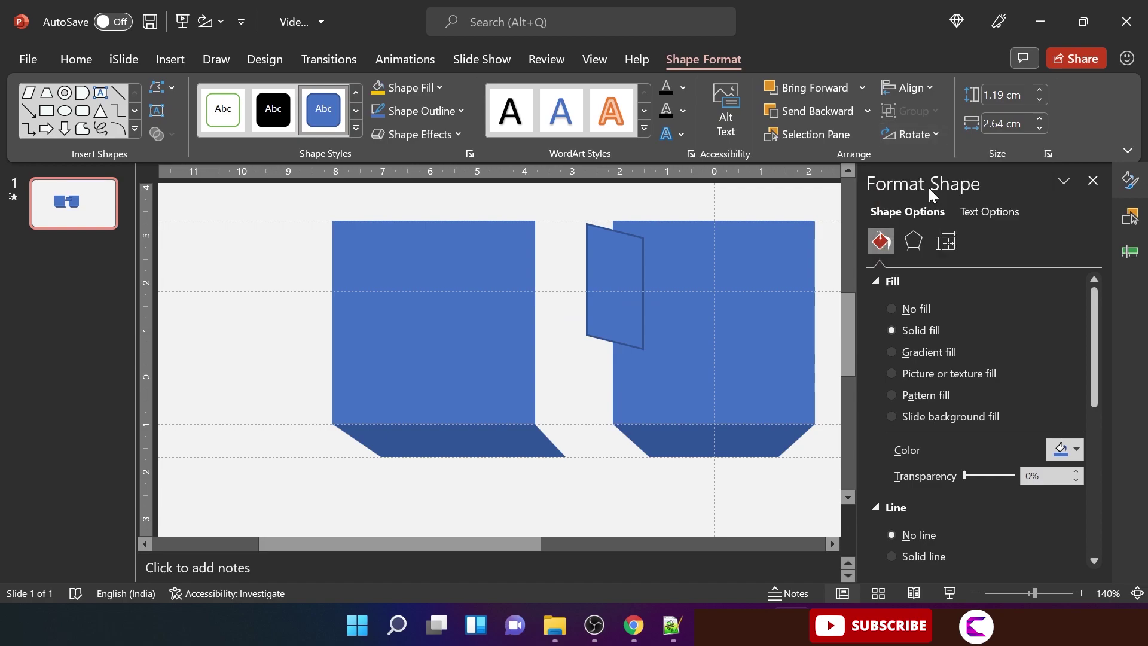
drag(612, 253, 566, 256)
click(909, 544)
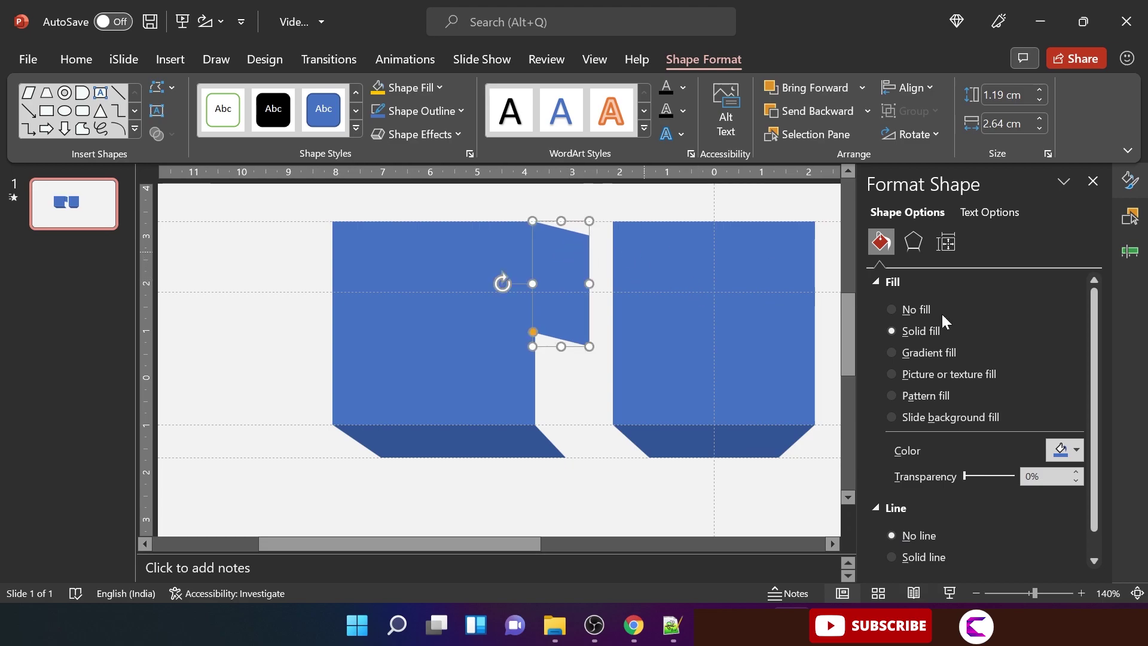
click(1065, 451)
click(1122, 332)
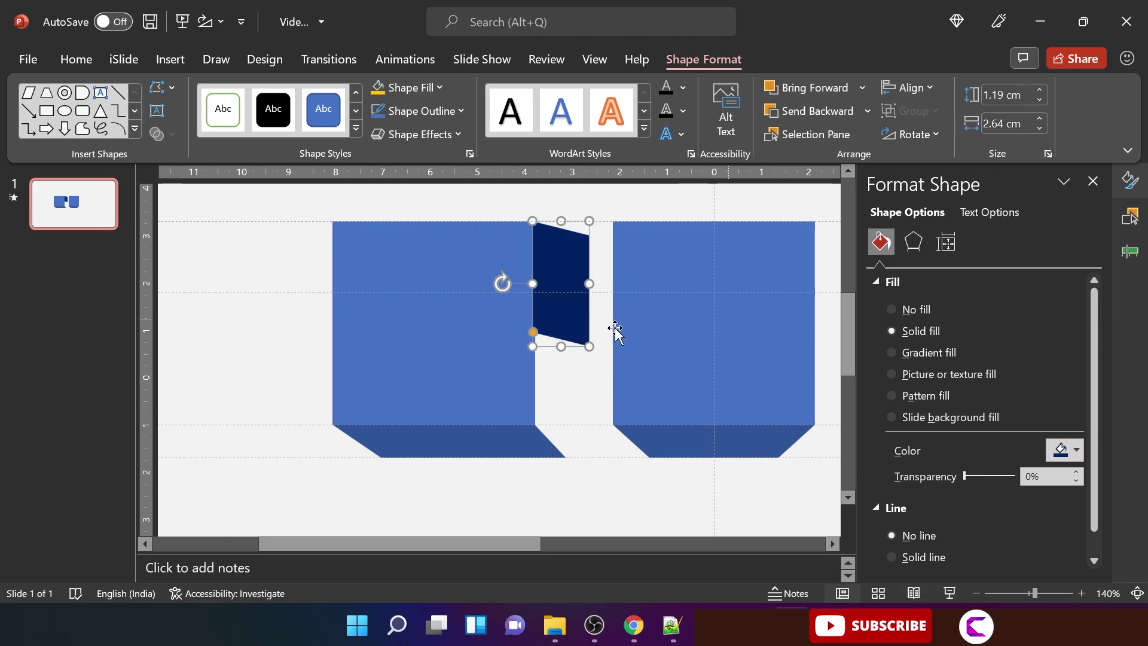
Resize the navy shape to a 0.65 cm by 4.53 cm sliver against the left block's right edge
drag(590, 283, 574, 283)
drag(553, 341, 557, 435)
drag(536, 328, 536, 329)
drag(550, 430, 528, 358)
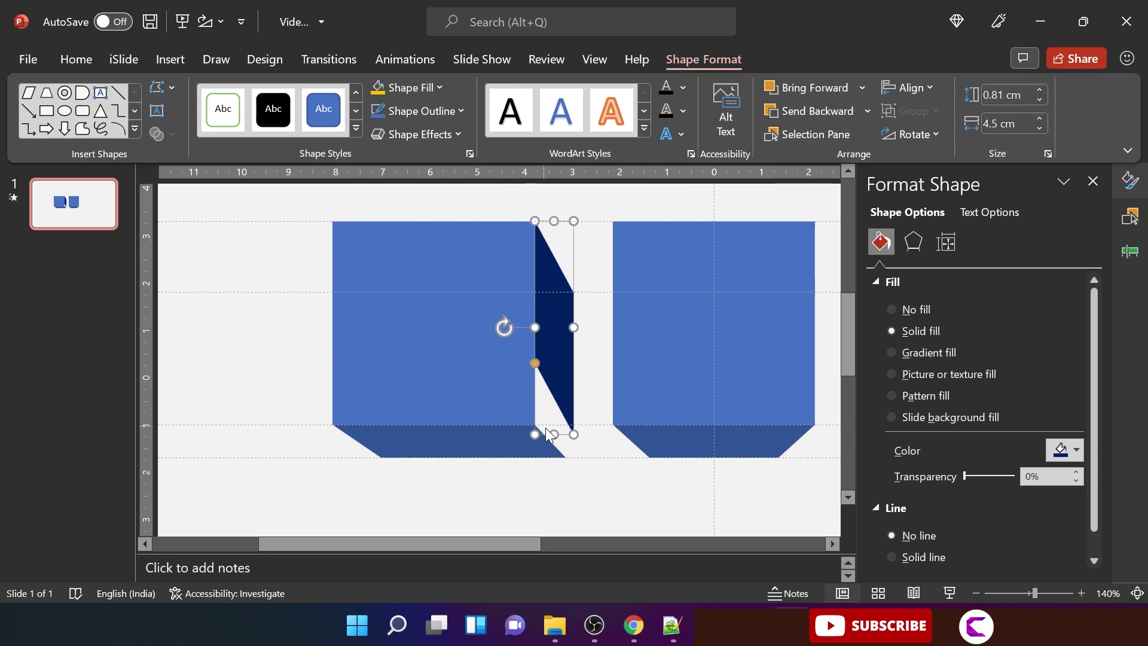
drag(554, 434, 554, 386)
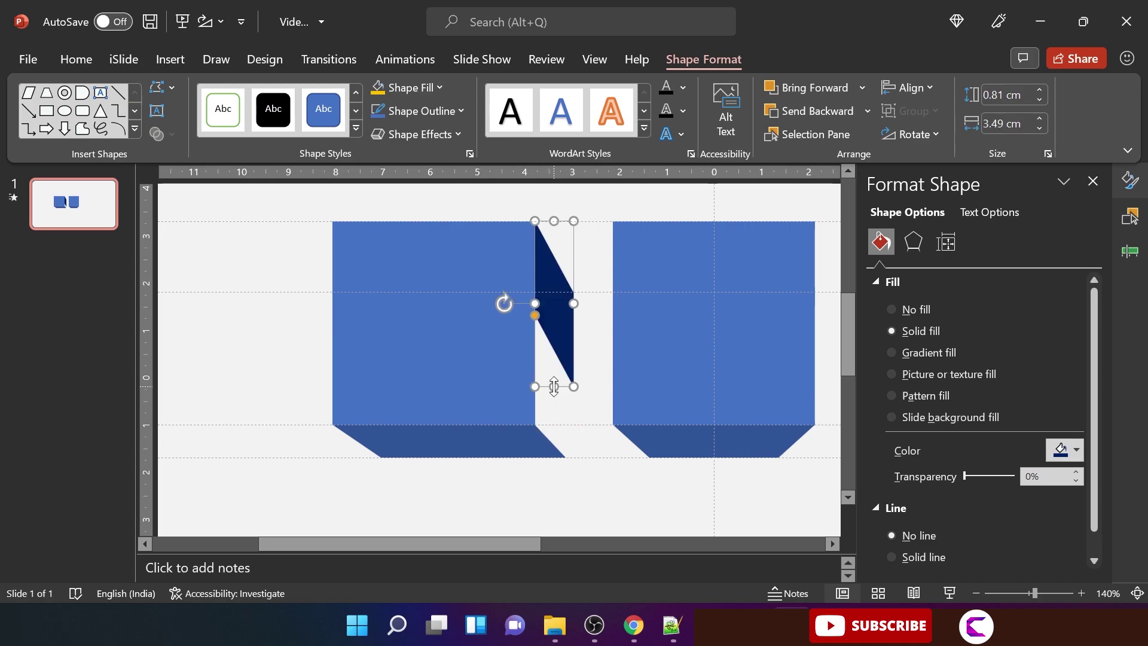
click(577, 337)
click(551, 321)
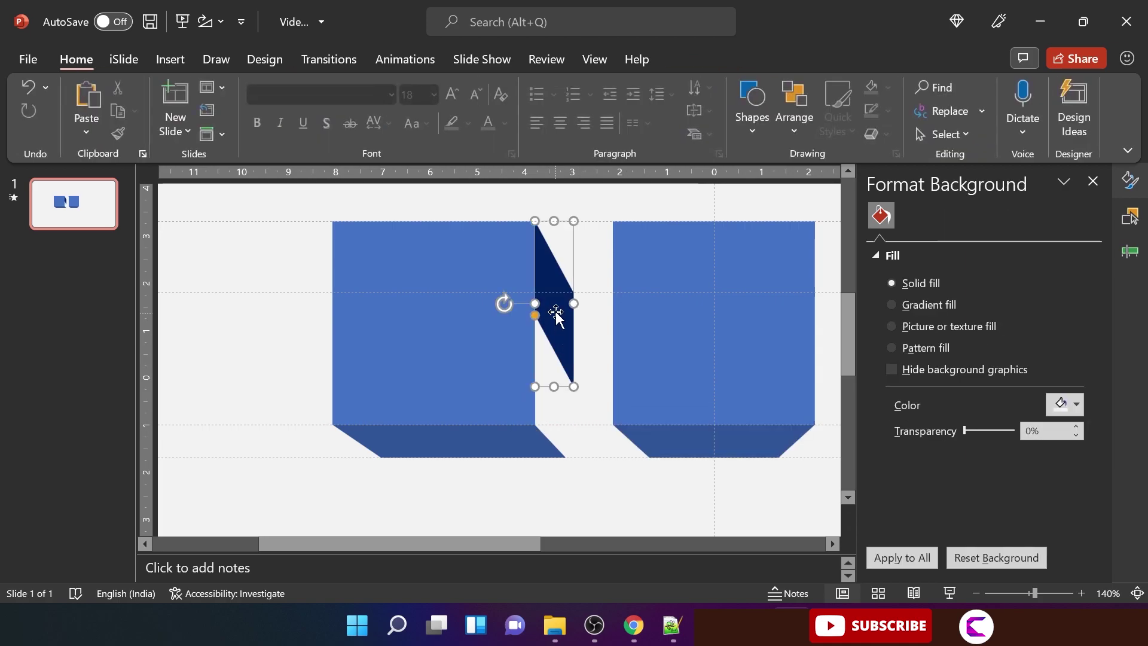
key(ctrl+z)
drag(574, 328, 567, 327)
click(580, 475)
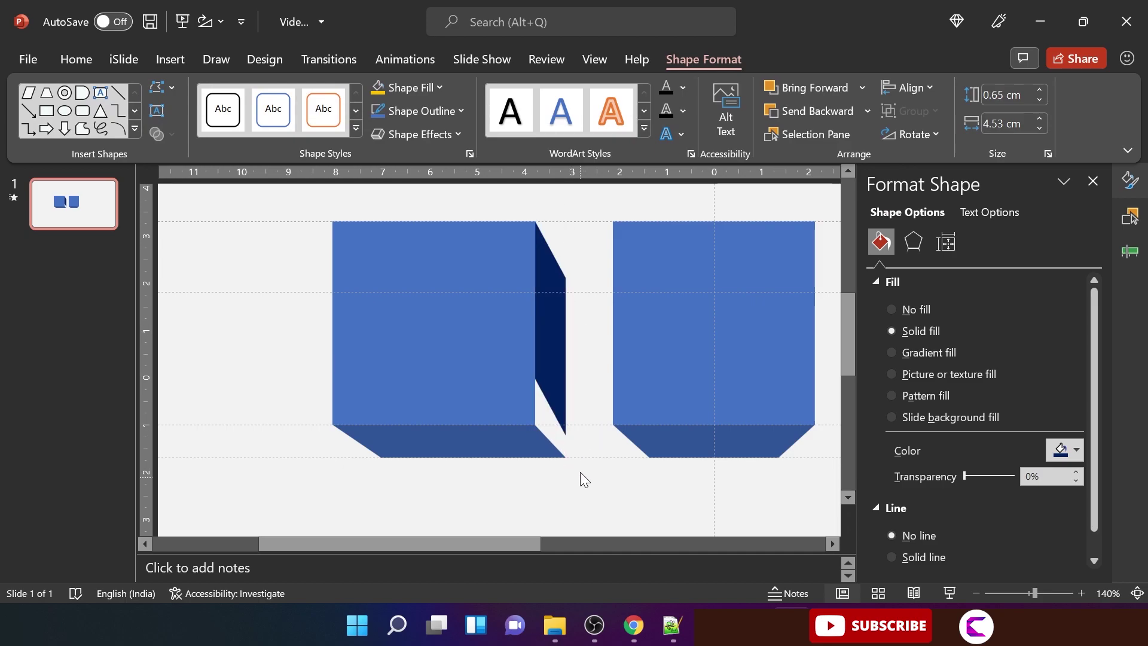
click(544, 325)
drag(531, 375, 535, 365)
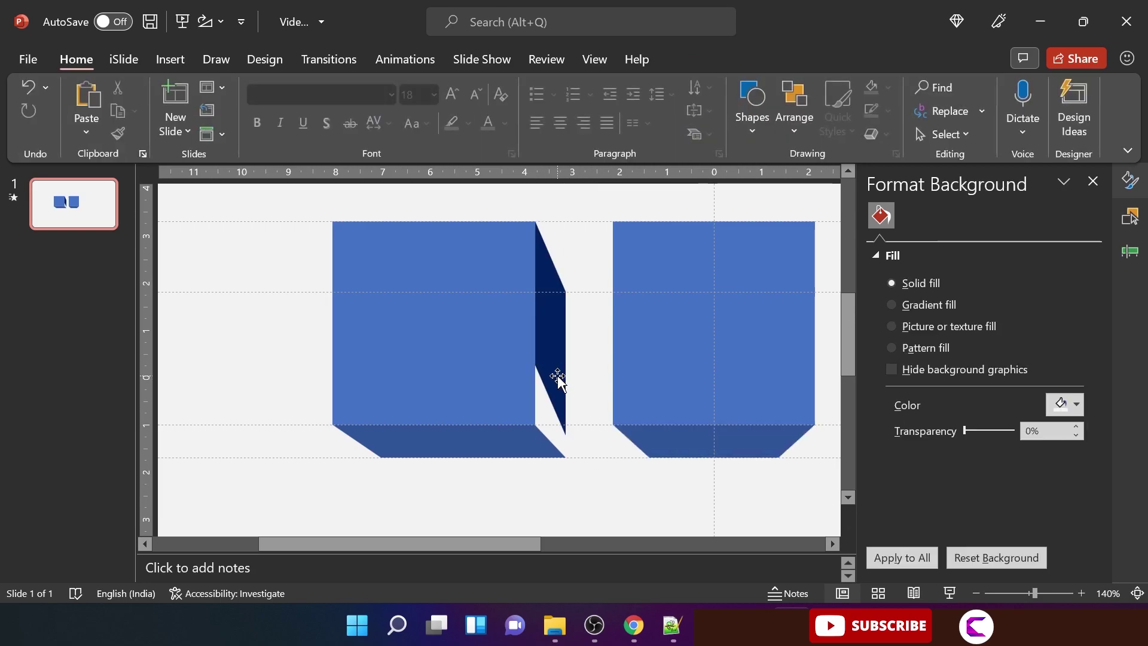
Copy the navy sliver, shorten the copy, fill it yellow, and left-align it with the original
click(558, 376)
drag(558, 377, 575, 335)
drag(566, 232, 565, 291)
click(378, 87)
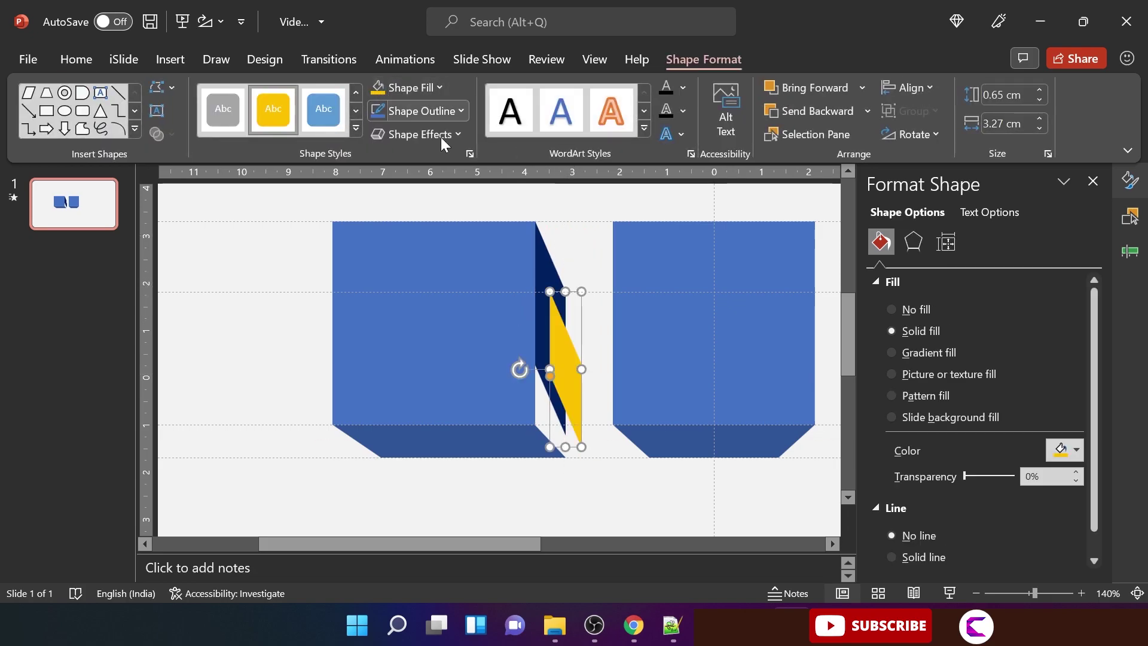
shift+click(541, 346)
click(930, 88)
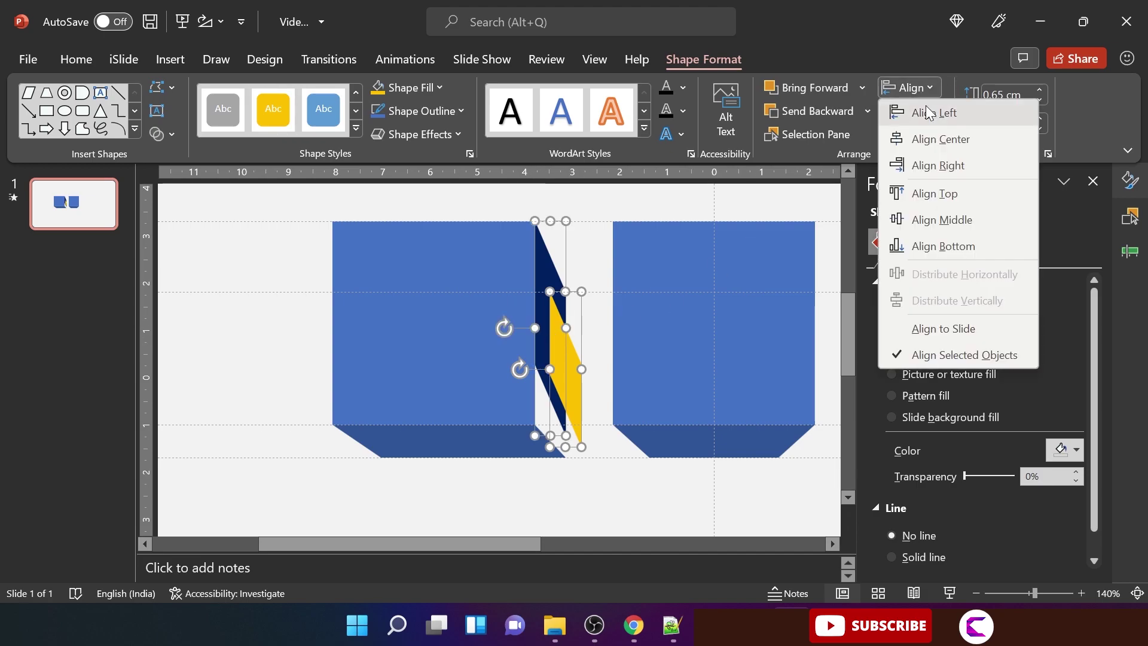
click(928, 112)
click(600, 487)
Move the copy into place, fill it purple, and stretch it to the block's bottom
click(546, 378)
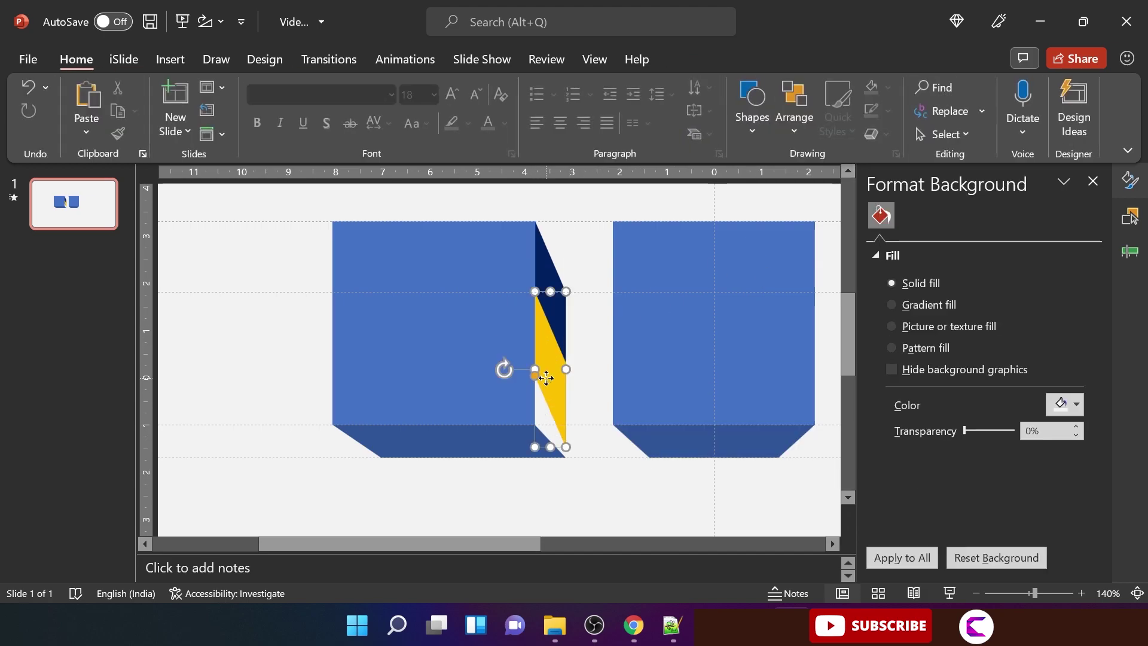
drag(546, 378, 533, 419)
click(1075, 449)
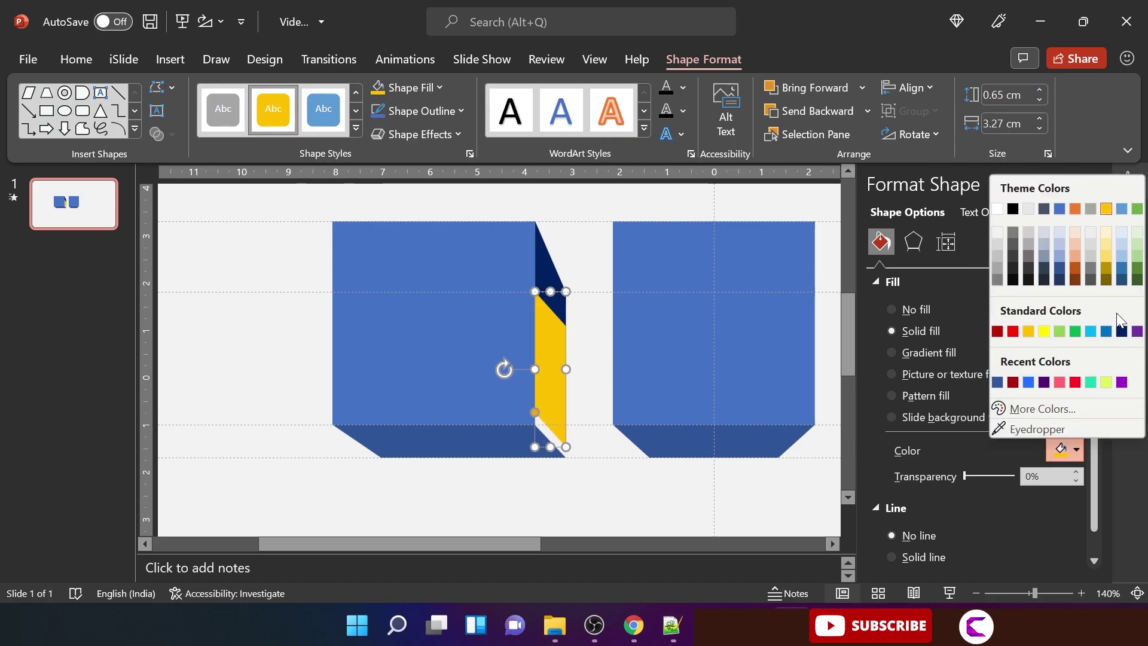
click(1137, 331)
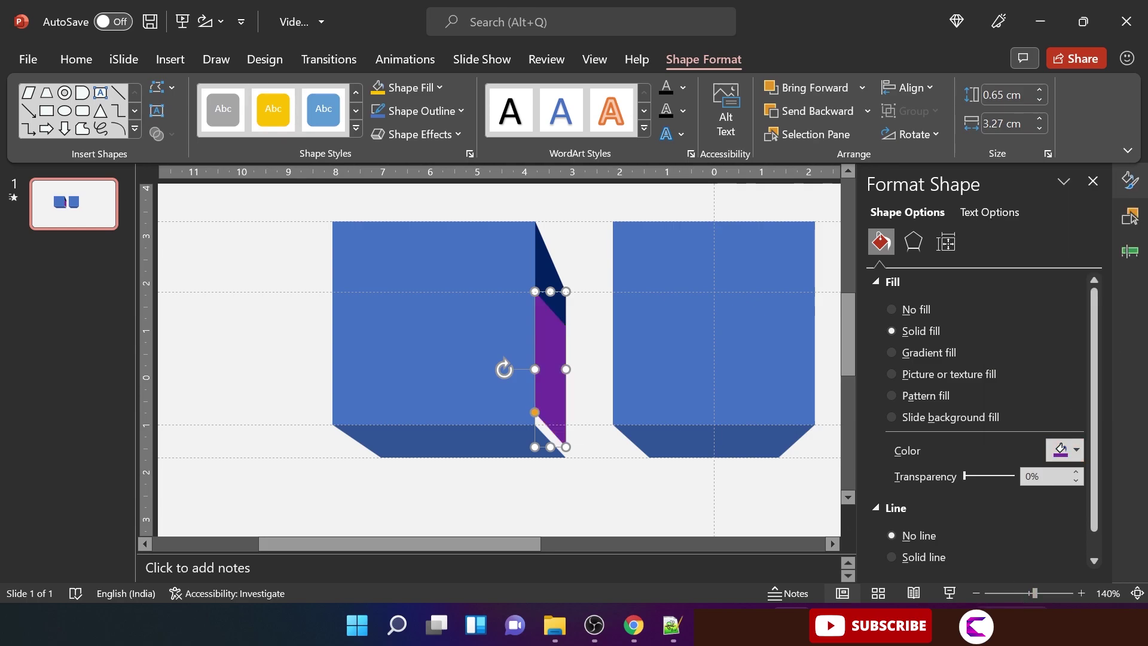
drag(1034, 592, 1070, 592)
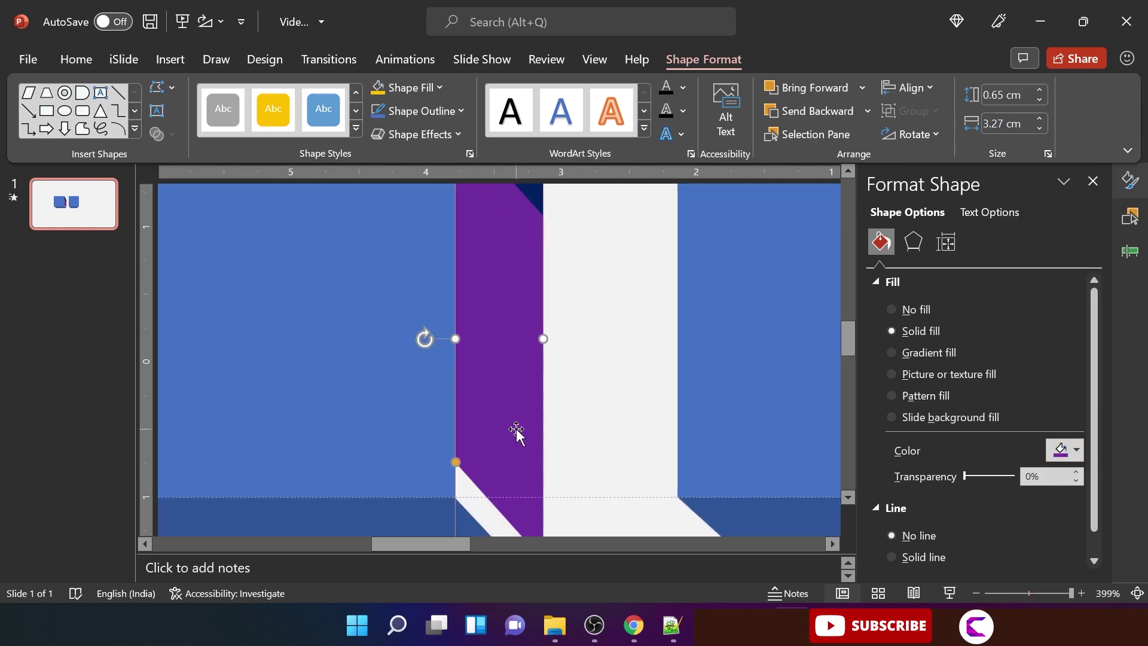
scroll(517, 429, down, 3)
drag(500, 410, 499, 441)
click(499, 476)
drag(1070, 593, 1021, 593)
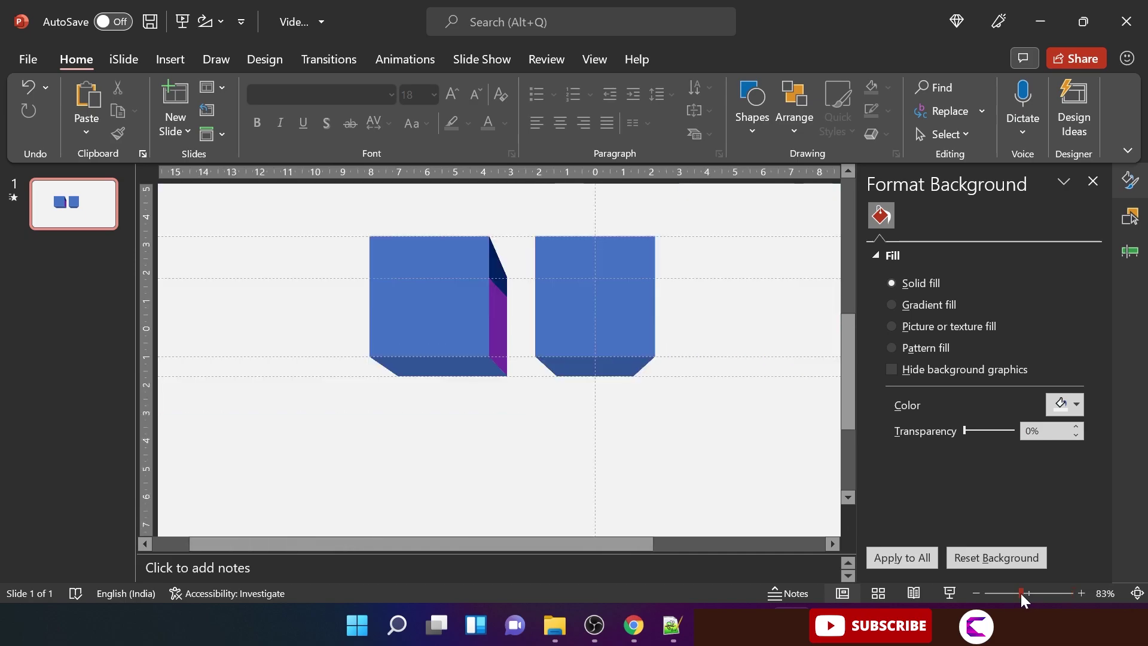
Union the purple sliver and navy triangle into one 0.65 cm by 5 cm dark blue side face
click(497, 341)
shift+click(499, 263)
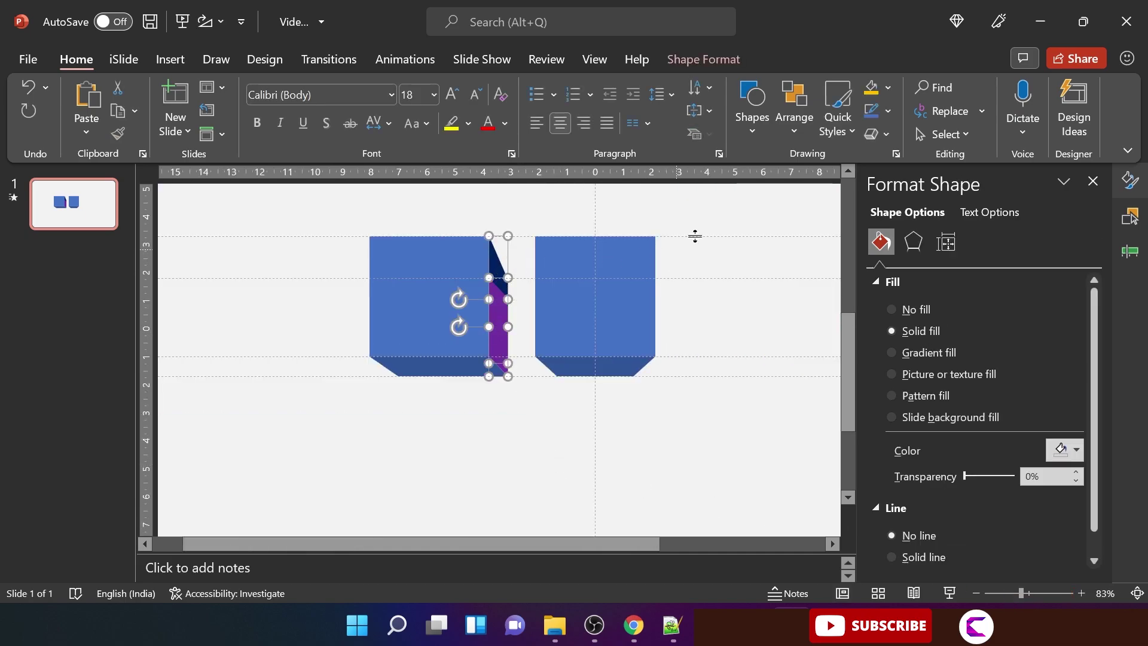
click(697, 58)
click(161, 135)
click(170, 151)
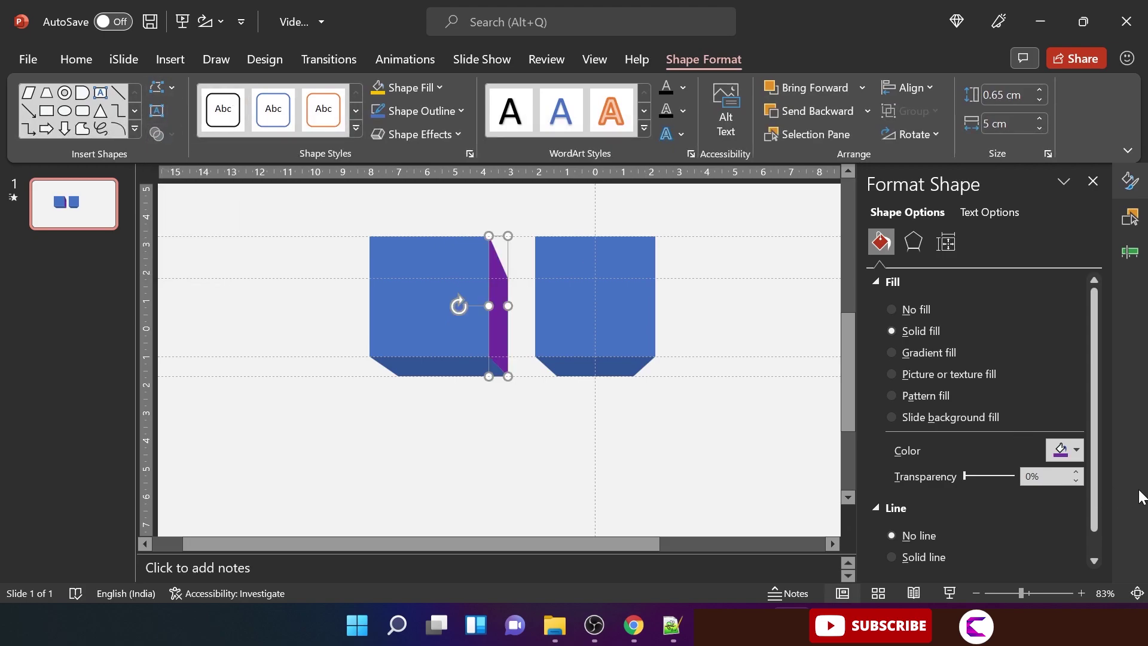
click(1059, 450)
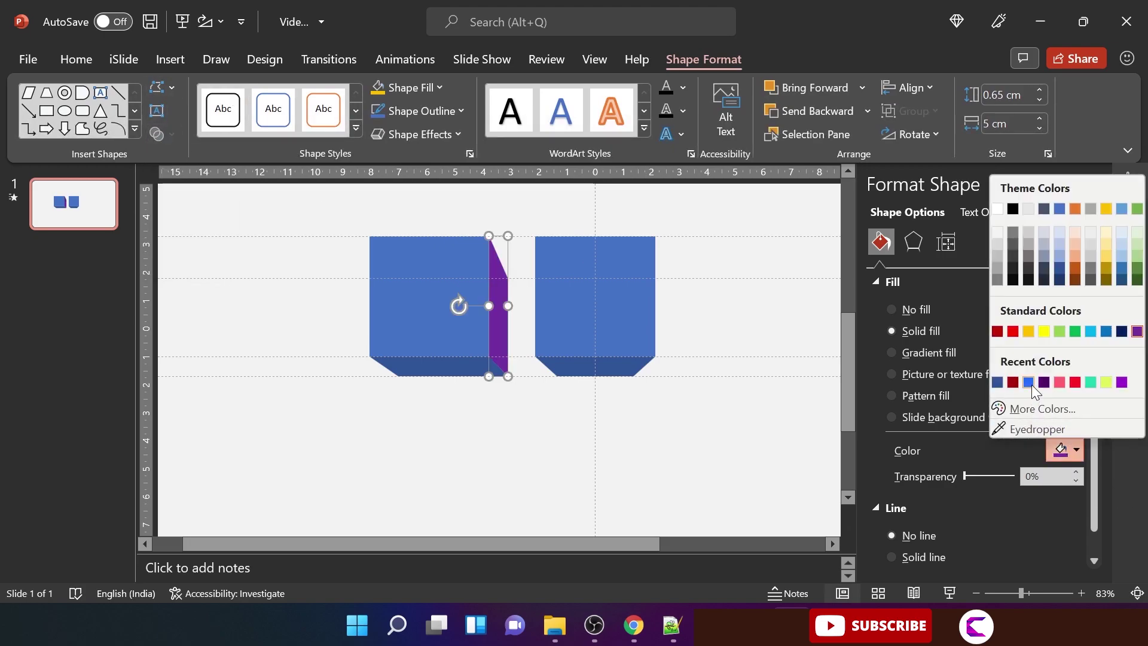
click(998, 382)
click(1060, 450)
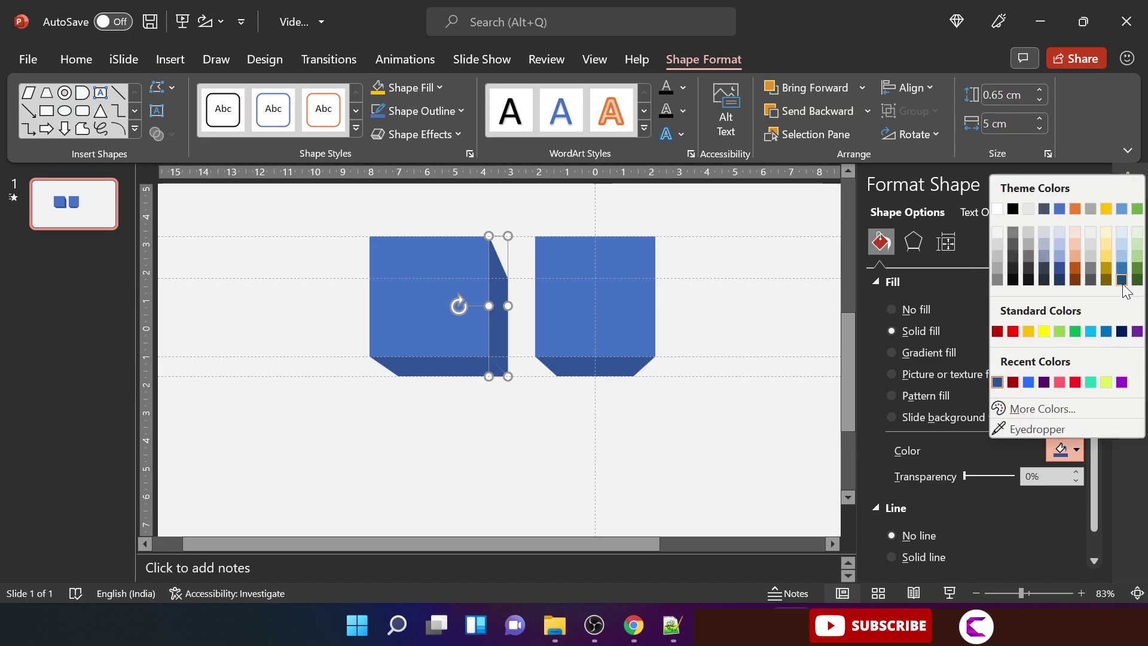
click(1123, 281)
click(601, 455)
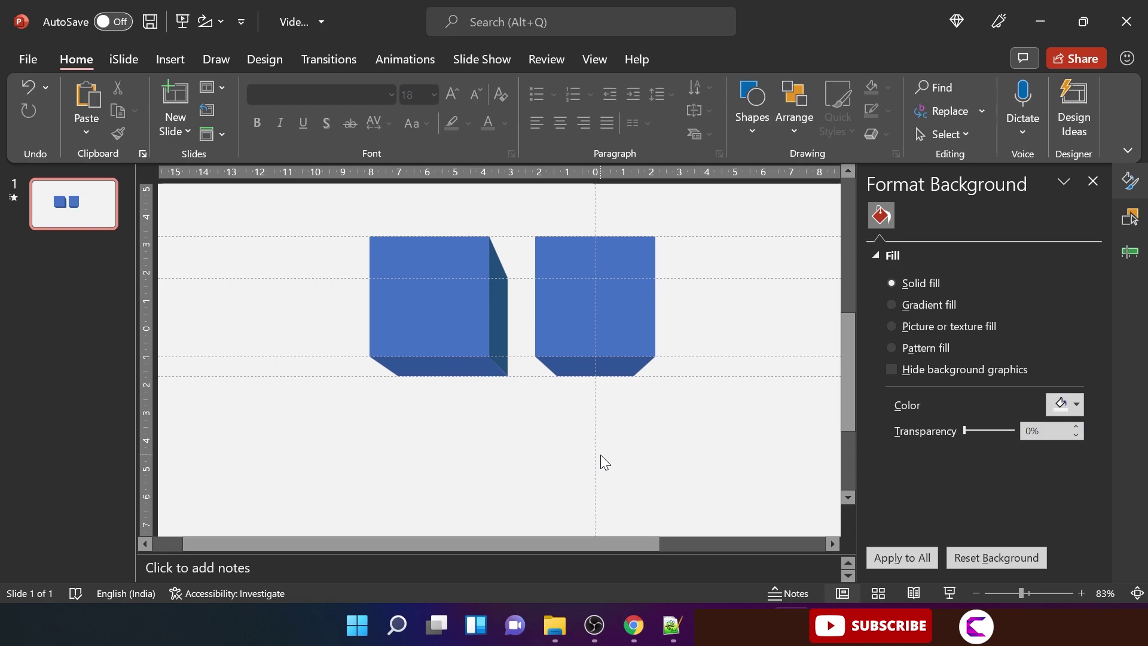
Move the left square further left and copy the middle cube's dark-blue side face onto its right edge
click(415, 323)
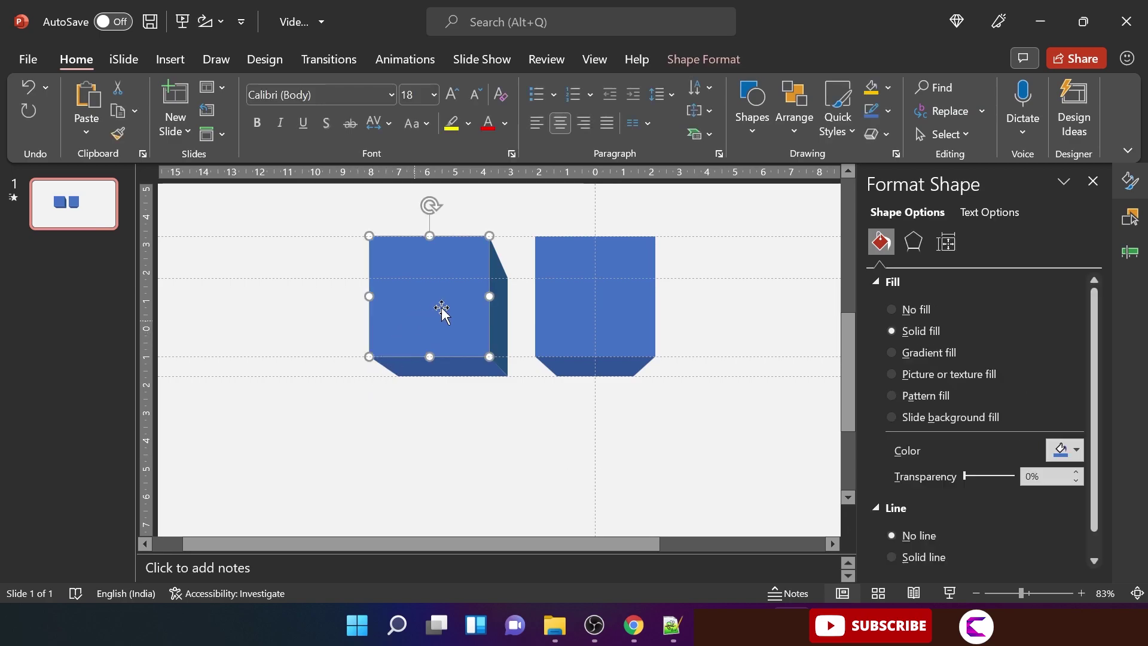
drag(443, 306, 277, 308)
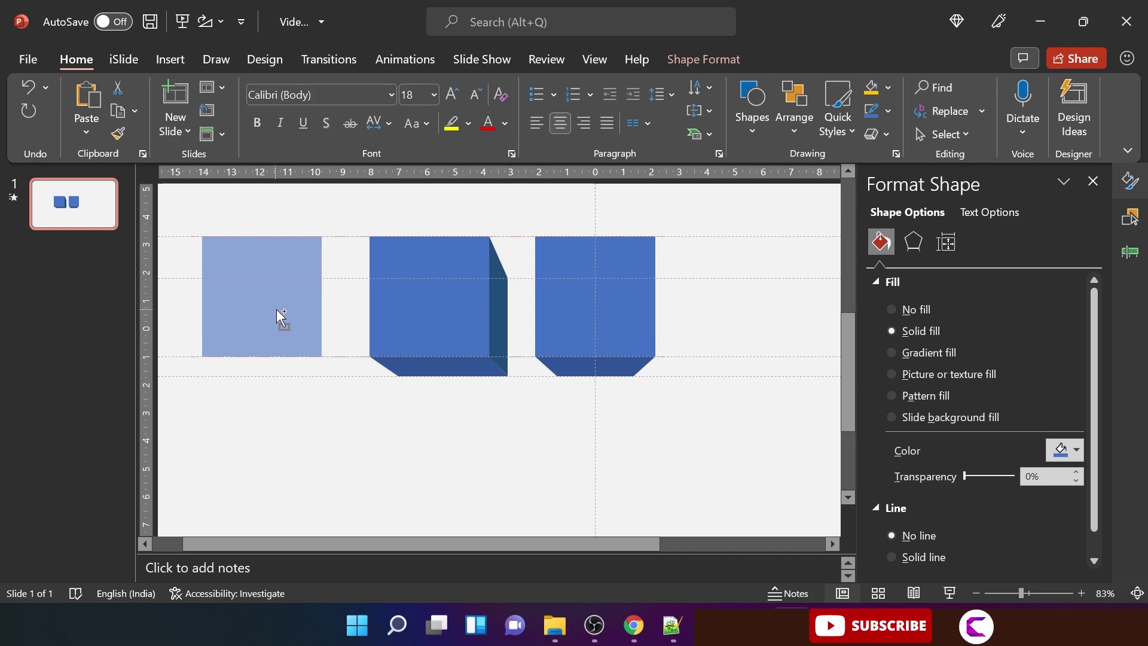
drag(280, 317, 276, 317)
click(408, 476)
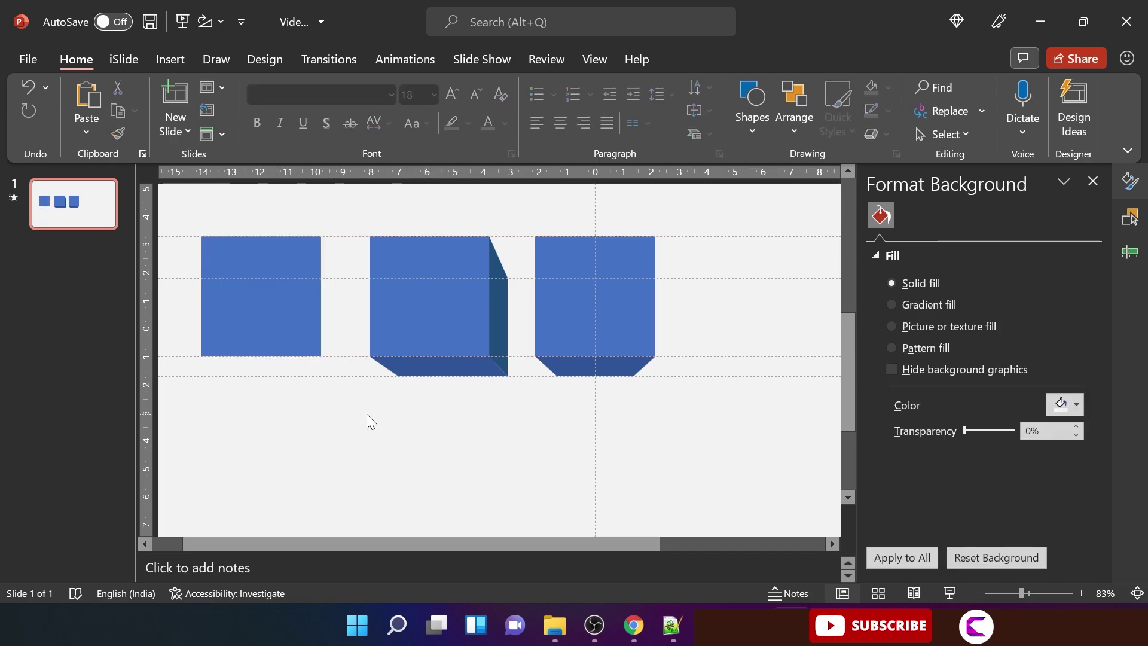
click(506, 302)
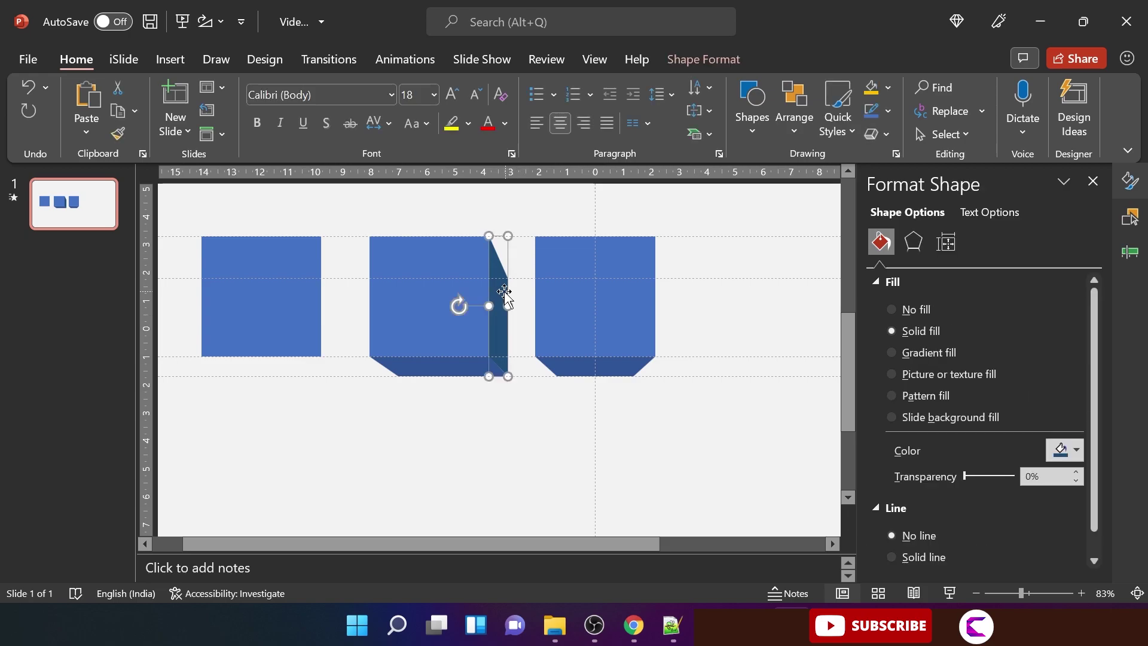
drag(505, 299, 353, 305)
Draw a horizontally flipped, outline-free dark blue parallelogram just under the first cube
click(170, 59)
click(307, 136)
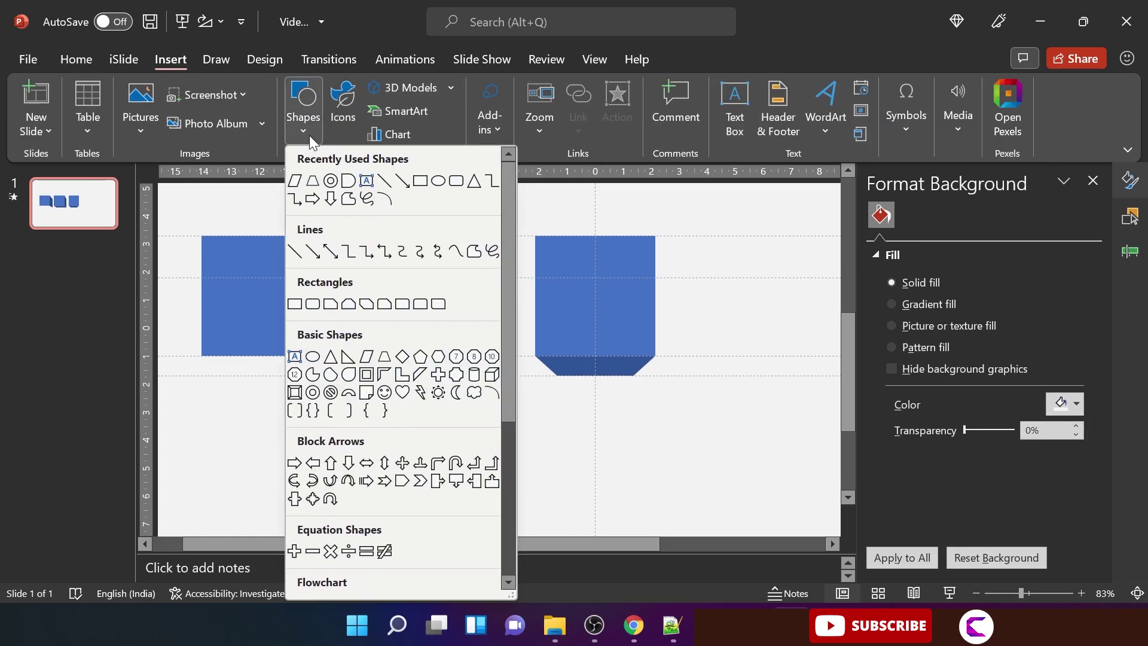
click(367, 374)
drag(245, 425, 337, 436)
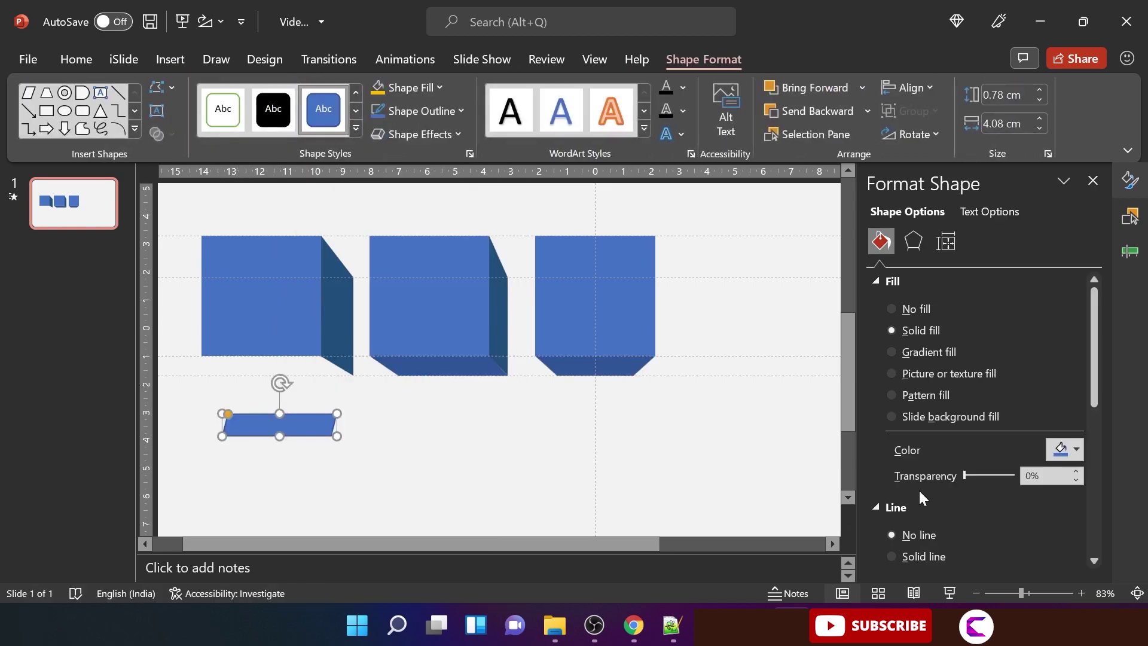
click(923, 135)
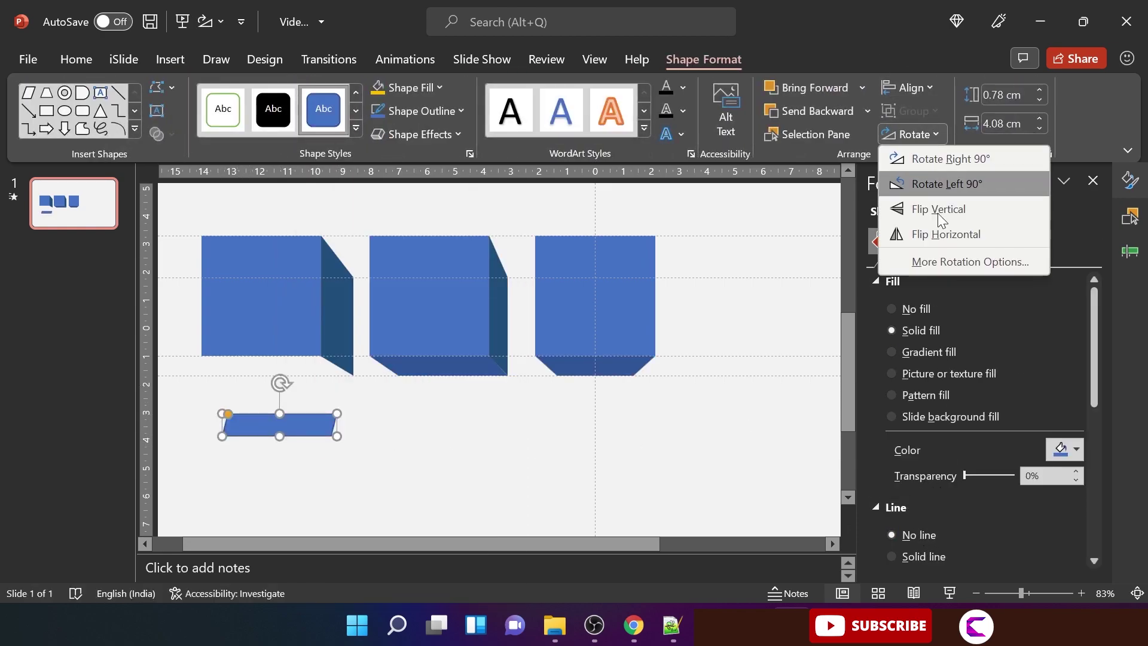
click(943, 233)
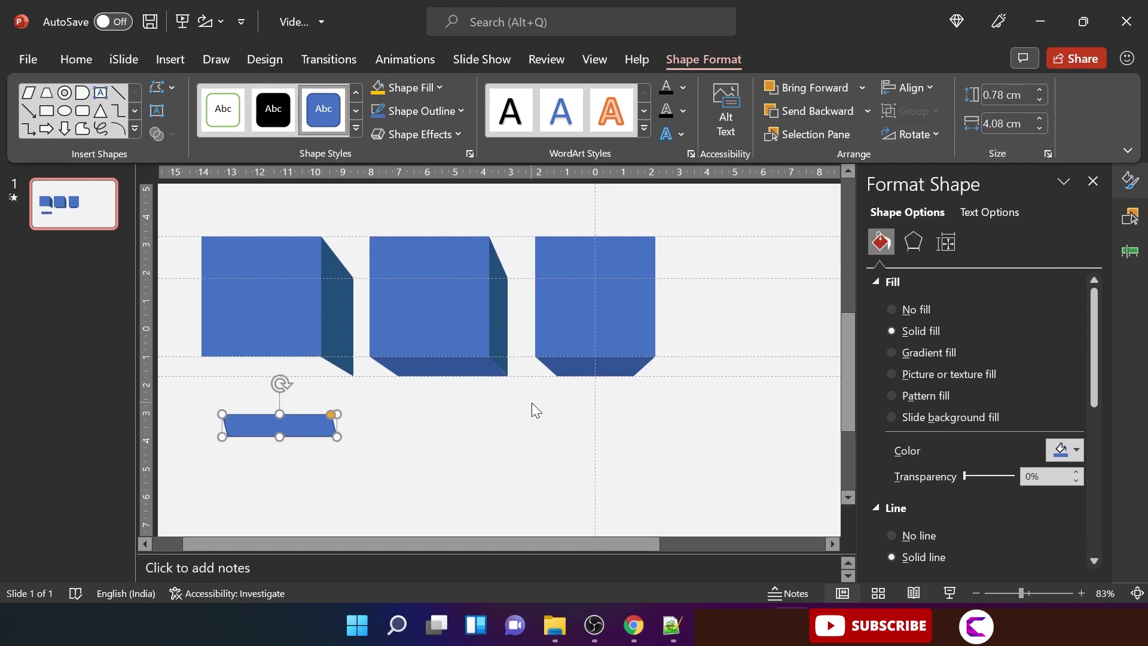
click(928, 536)
drag(262, 426, 255, 387)
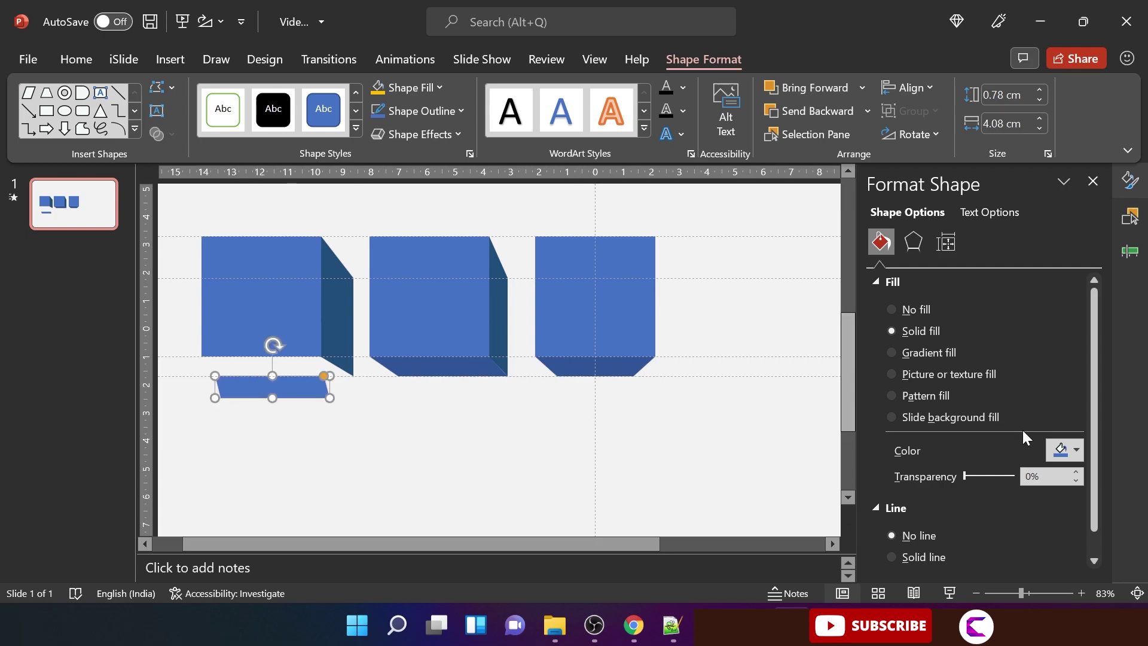
click(1065, 450)
click(998, 384)
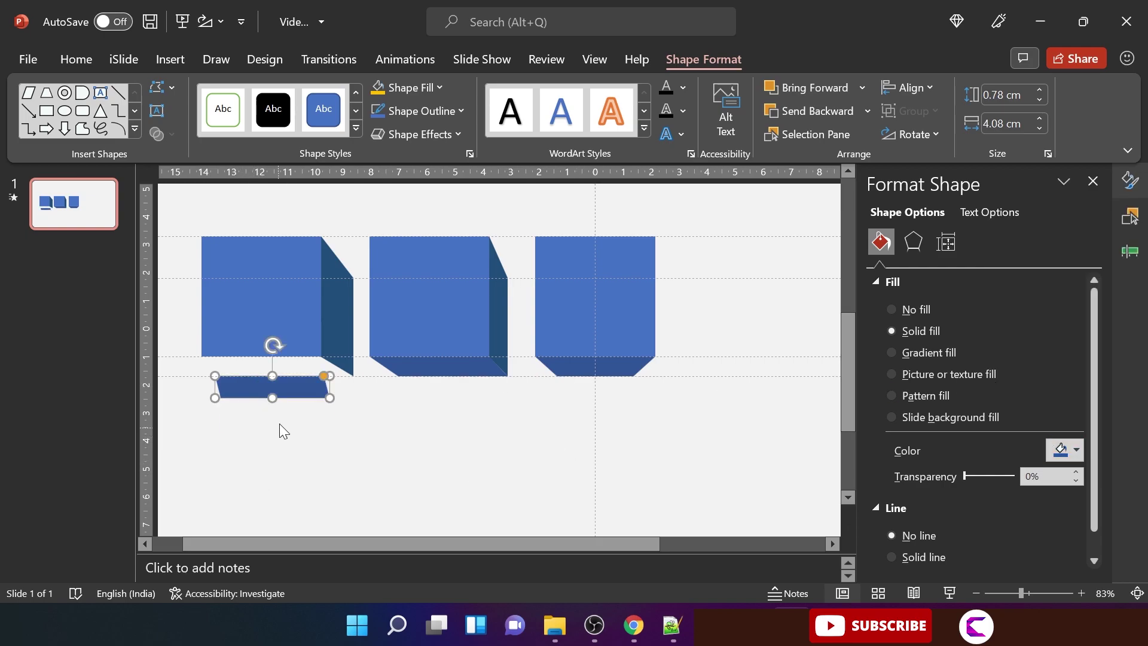
drag(291, 386, 277, 366)
Shrink the parallelogram to 0.7 cm tall and make its skew steeper
drag(1020, 592, 1053, 586)
drag(500, 396, 500, 389)
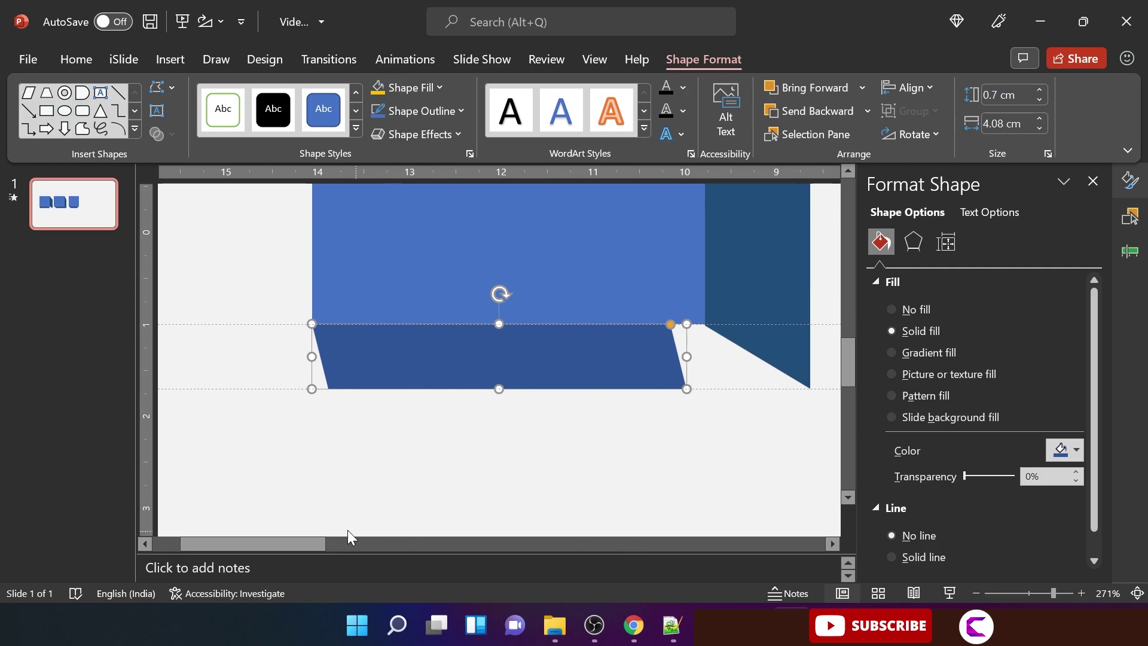
drag(305, 543, 330, 543)
click(976, 593)
click(977, 593)
click(976, 594)
click(977, 593)
click(977, 593)
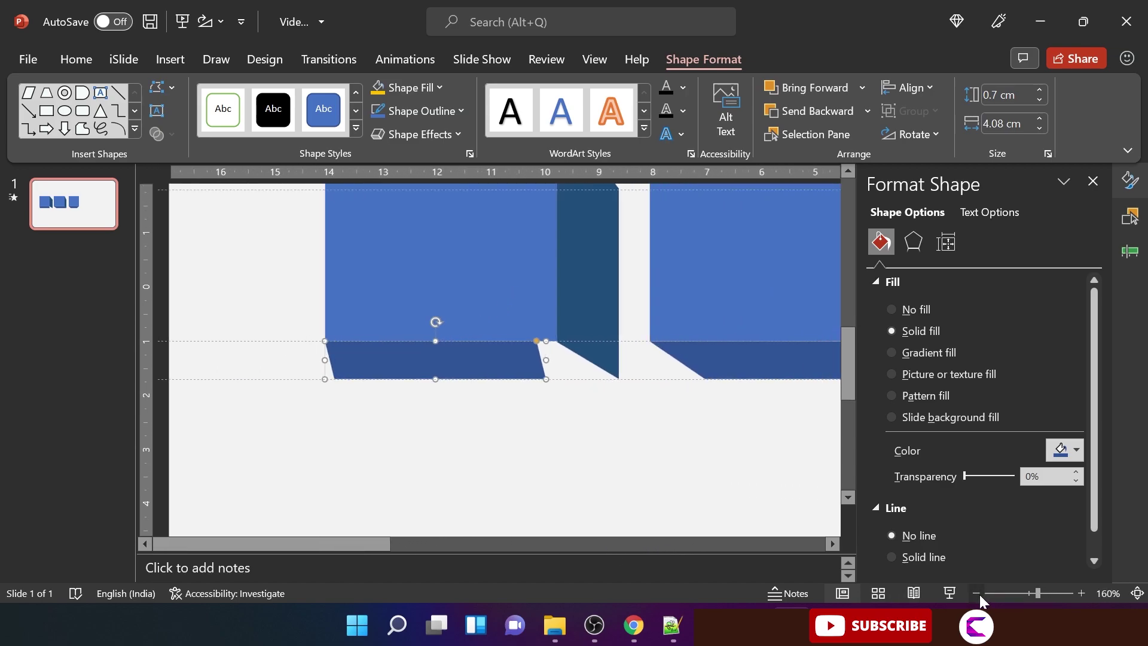
click(979, 595)
click(980, 594)
click(979, 594)
click(980, 595)
drag(441, 347, 460, 385)
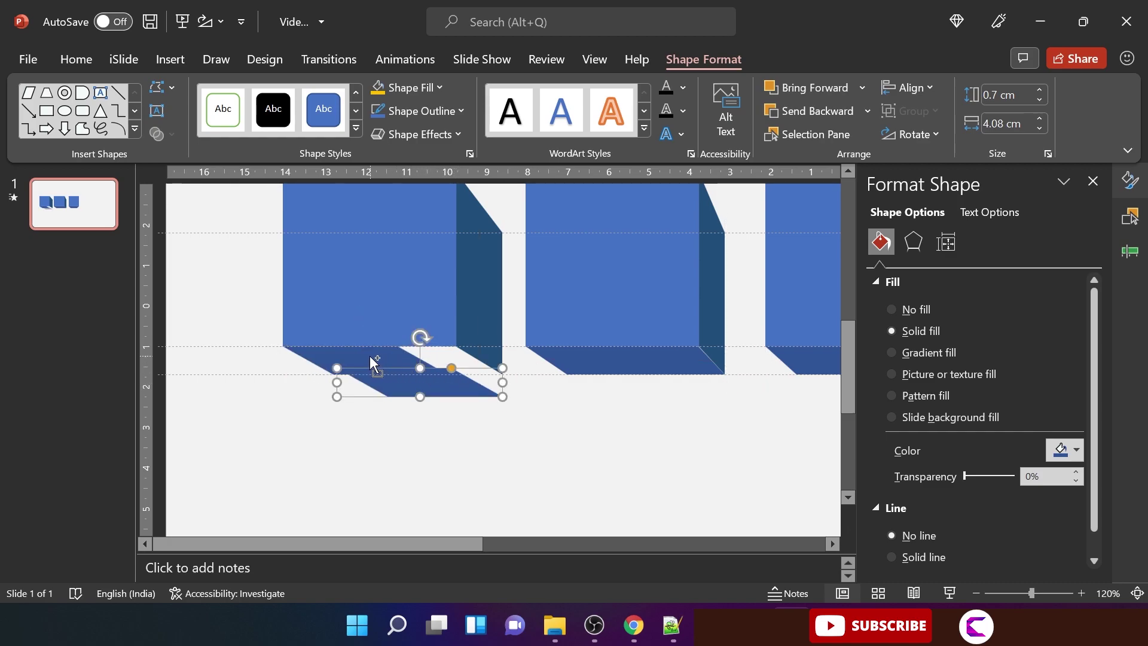
Recolour the parallelogram purple and widen it to meet the first cube's side face
click(1071, 450)
click(1134, 375)
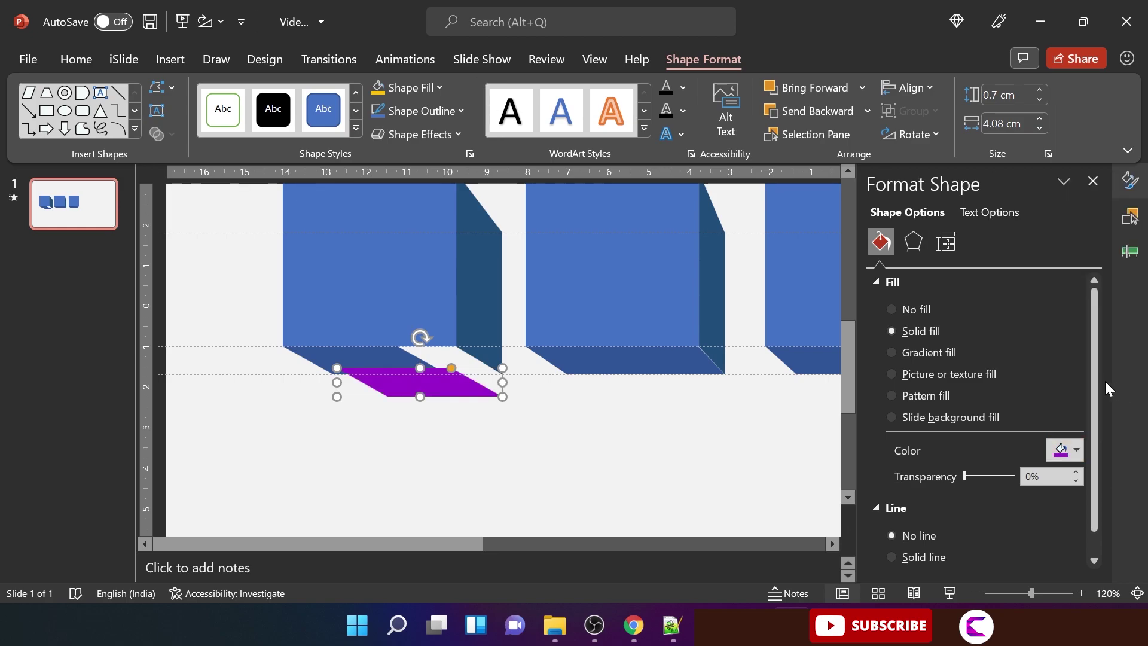
shift+click(392, 363)
click(907, 87)
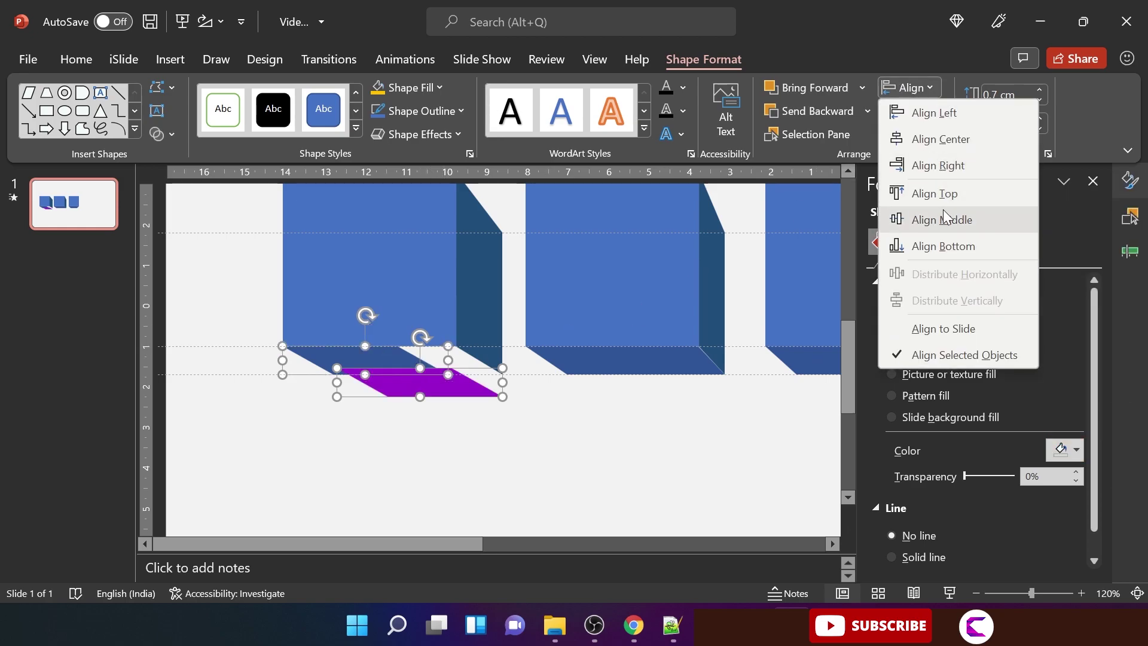
key(Escape)
click(479, 461)
click(452, 351)
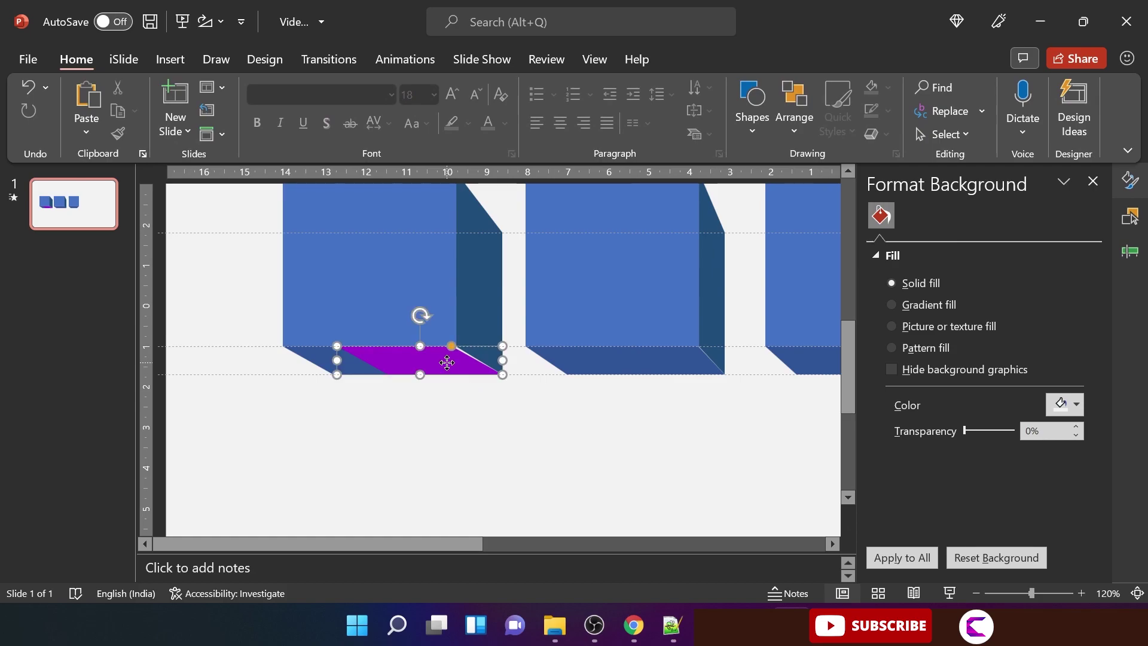
drag(457, 346, 458, 348)
drag(1030, 593, 1072, 595)
drag(776, 360, 775, 362)
click(614, 440)
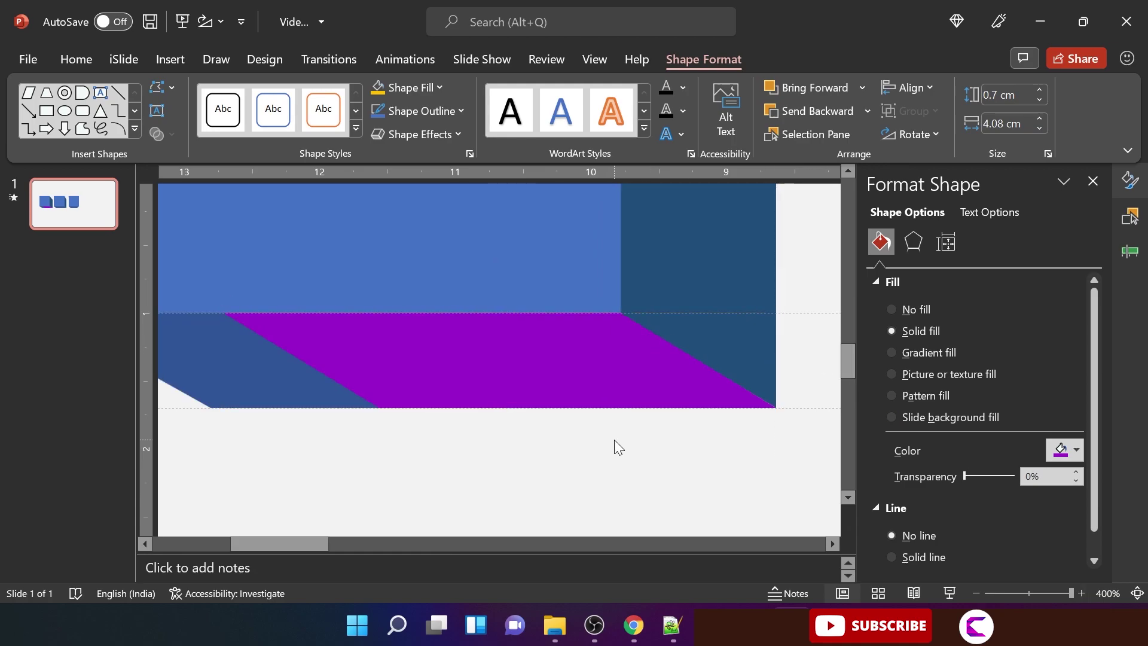
click(1019, 594)
Union the purple parallelogram with the blue bottom face and refill the merged shape dark blue
click(281, 359)
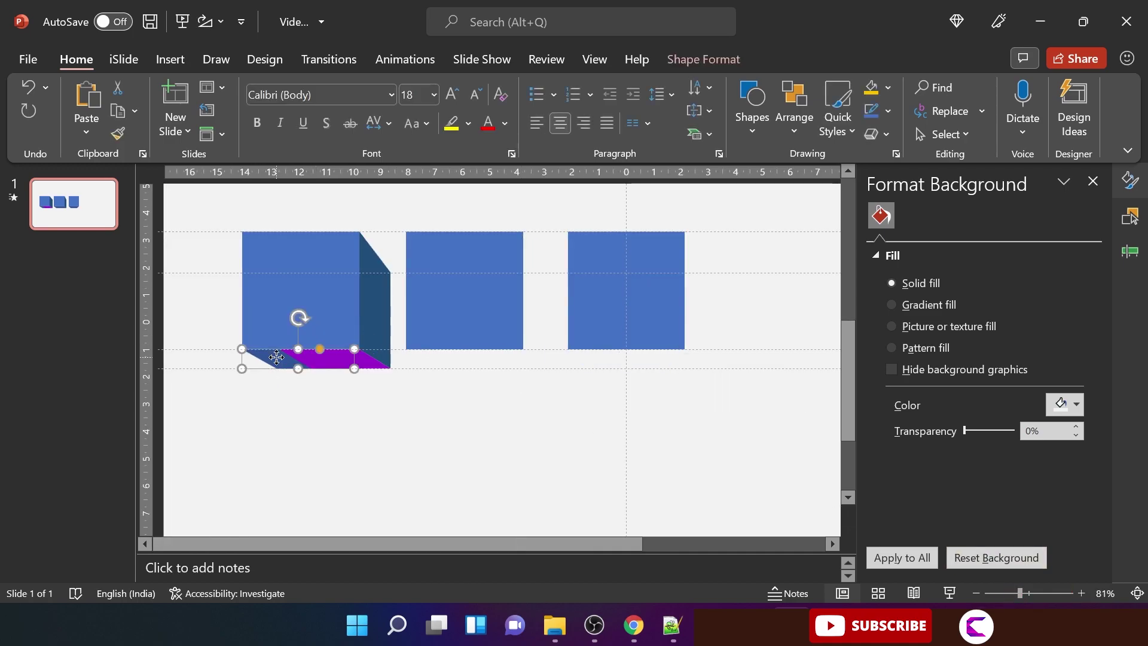
click(277, 363)
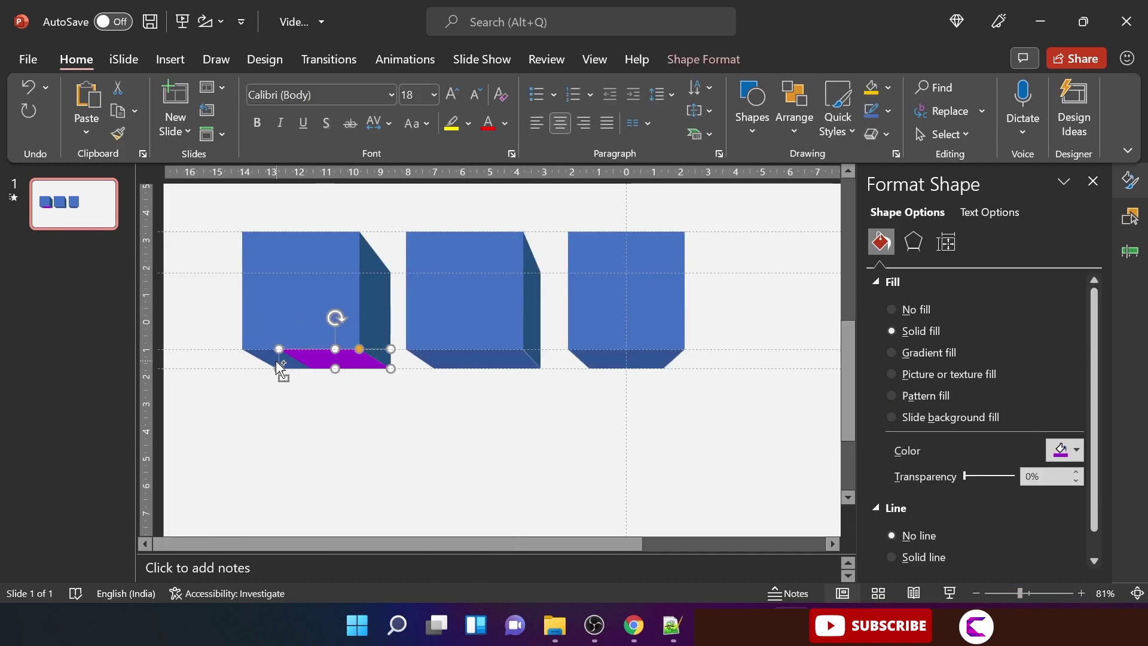
shift+click(263, 360)
click(1066, 450)
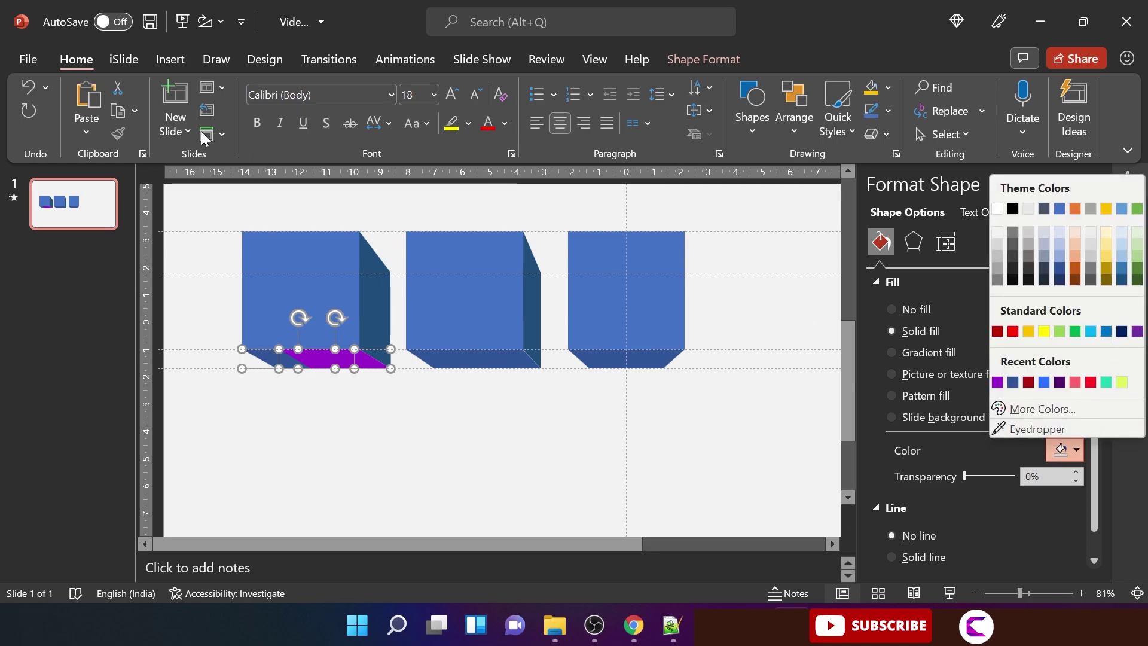
click(696, 63)
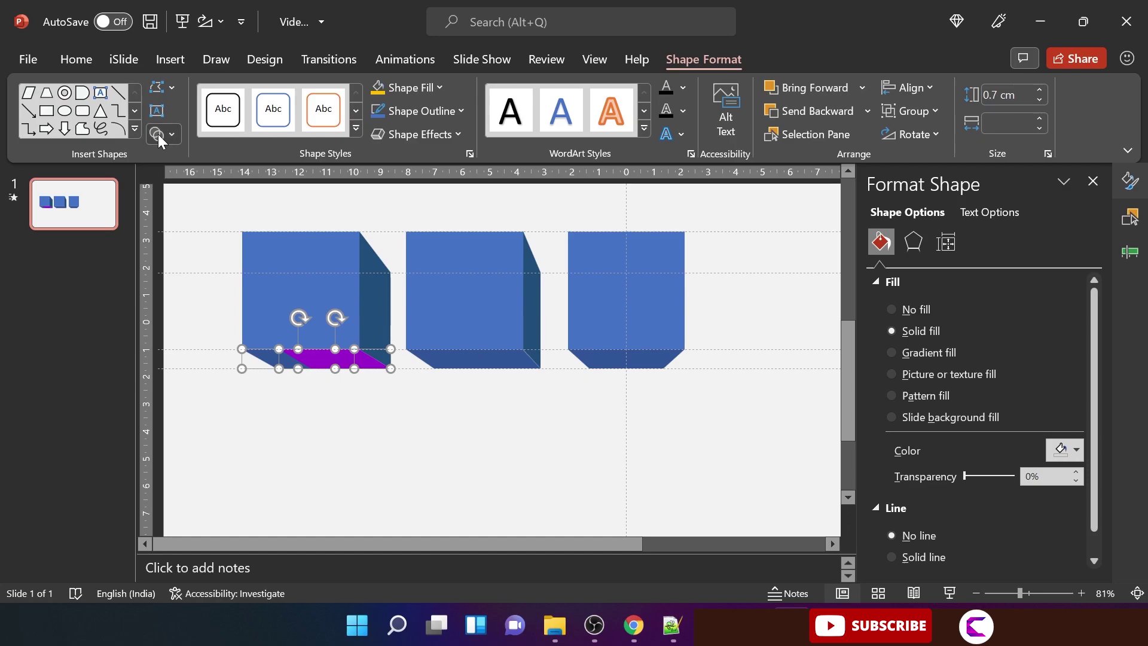
click(163, 134)
click(192, 159)
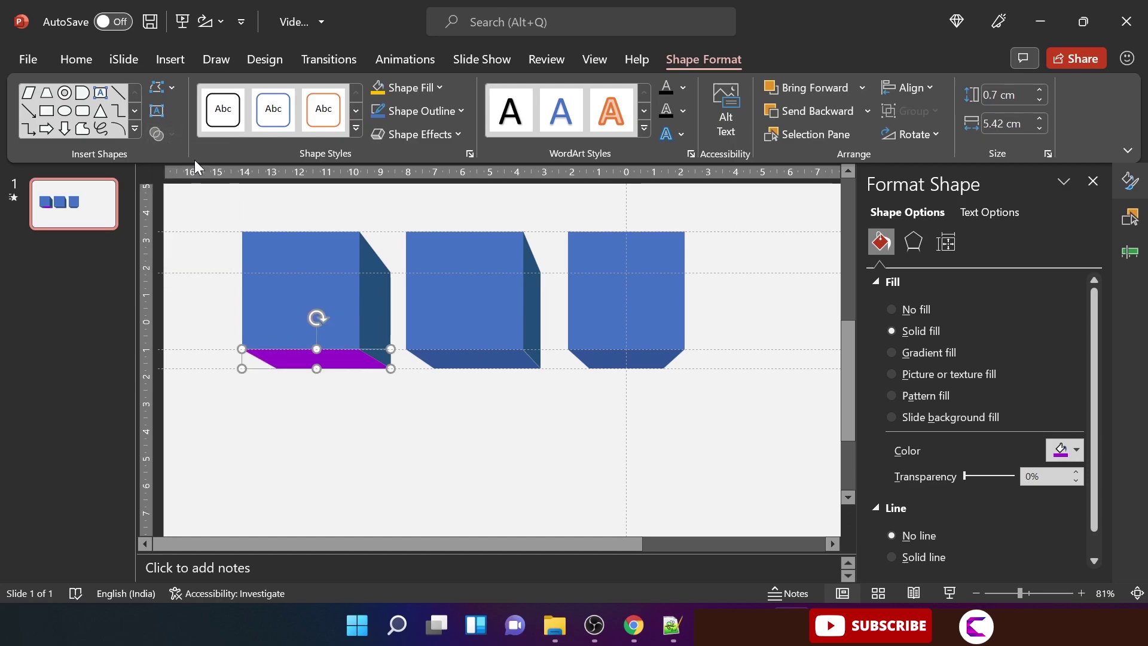
click(331, 392)
click(326, 359)
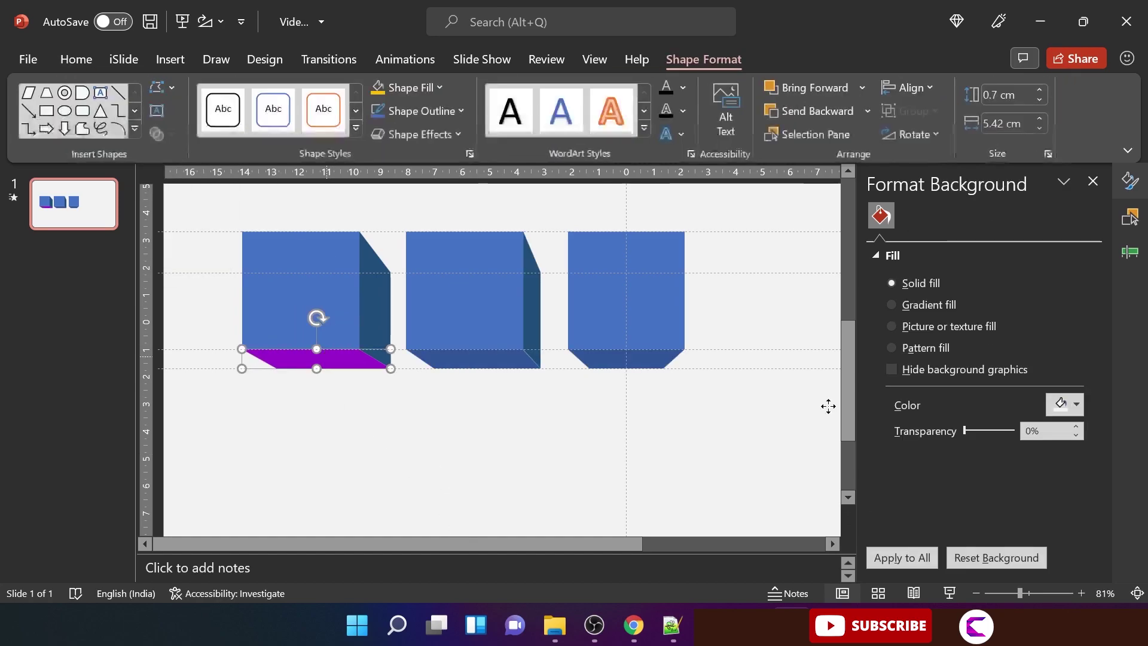
click(1067, 450)
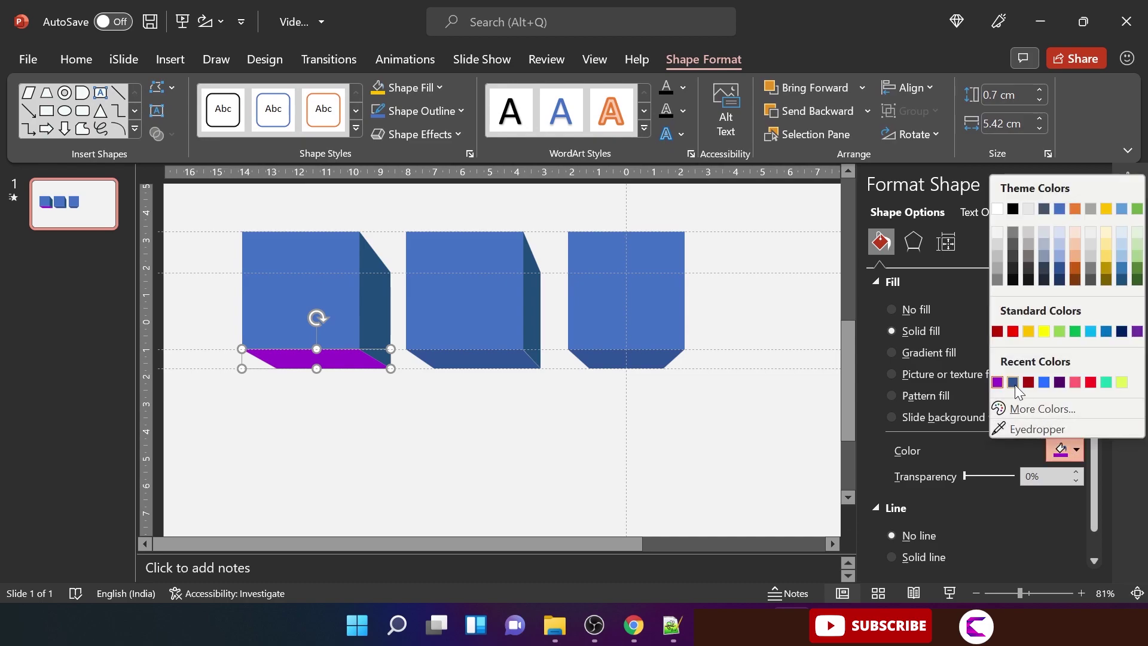
click(1014, 385)
click(429, 469)
Duplicate the third cube's bottom face with copy and paste
scroll(468, 429, down, 2)
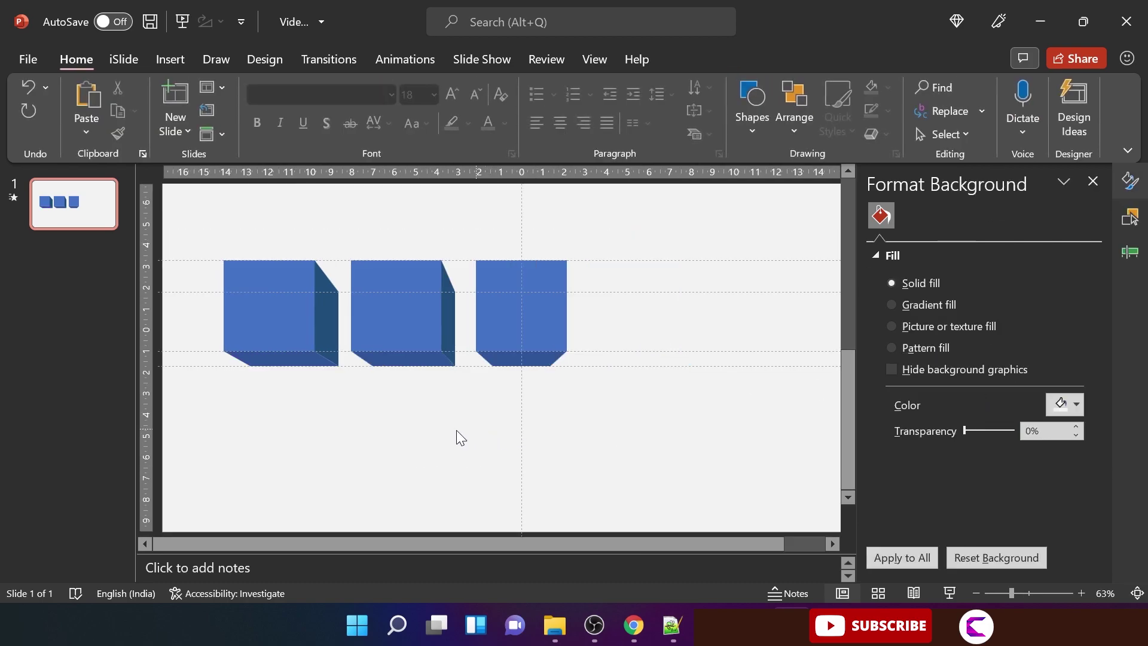
drag(210, 403, 346, 234)
drag(337, 425, 473, 208)
drag(459, 448, 583, 250)
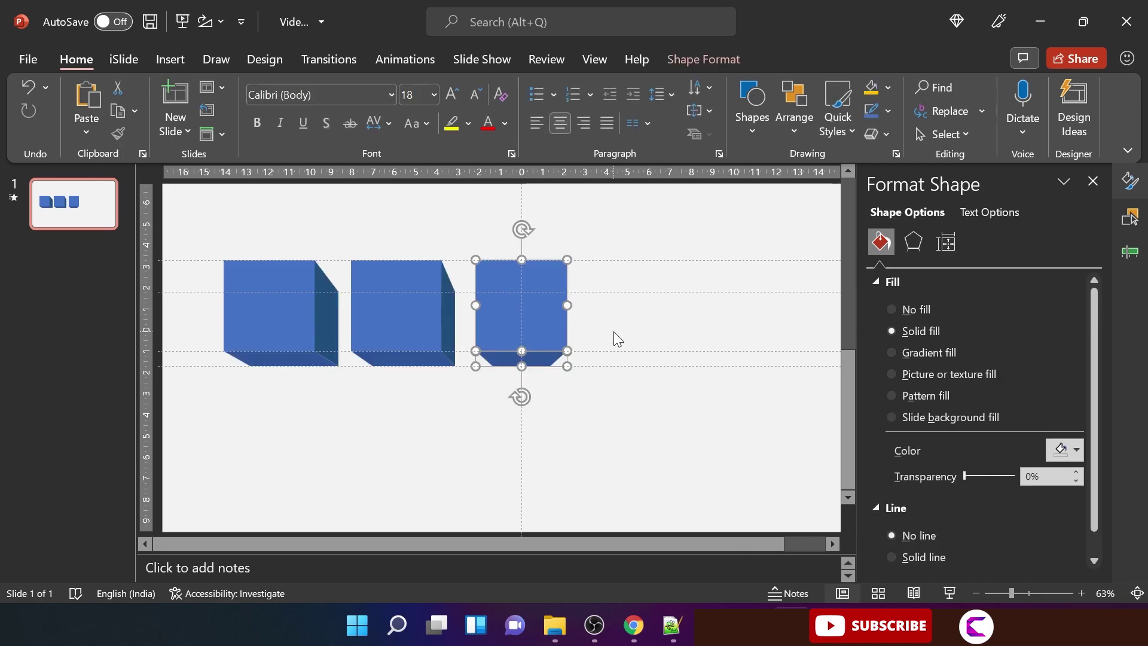
click(673, 421)
scroll(674, 422, down, 1)
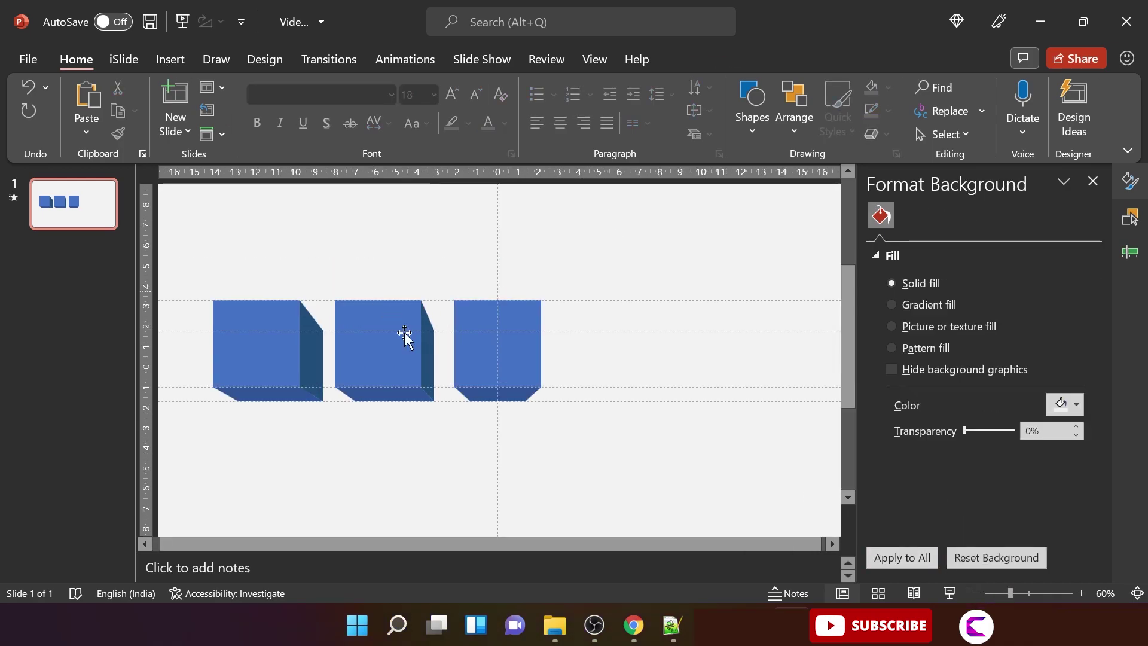
click(488, 396)
click(488, 396)
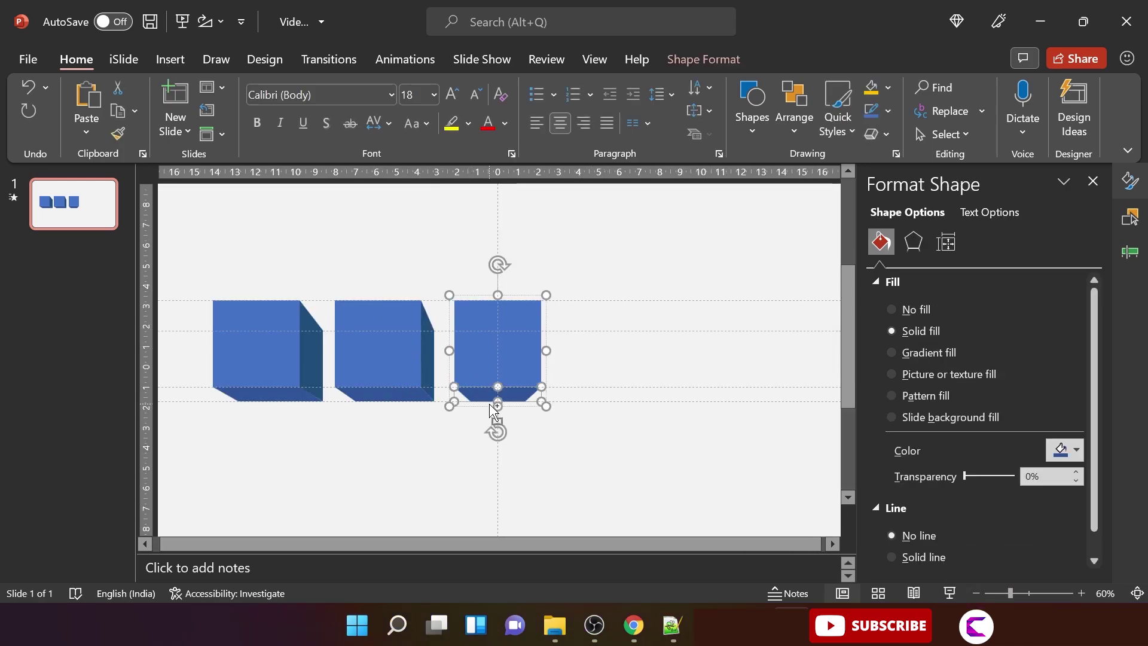
key(ctrl+c)
key(ctrl+v)
Flip the pasted face vertically under the third cube and stretch it into a 3.87 × 4.28 cm trapezoid
drag(513, 409, 508, 440)
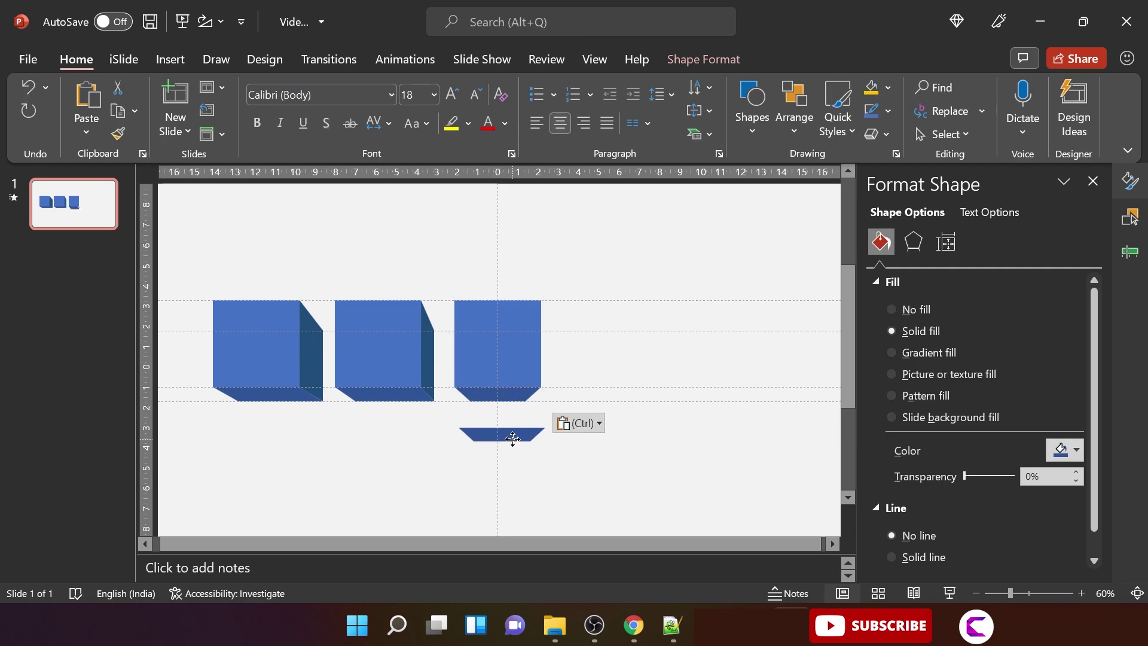
click(703, 59)
click(934, 135)
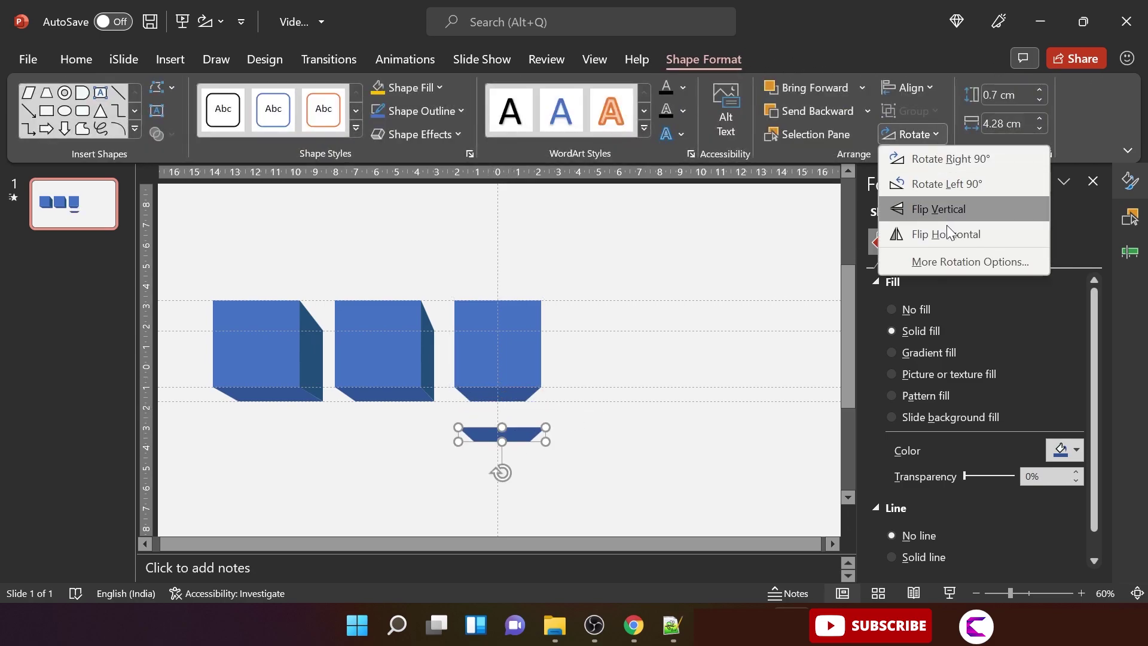
click(949, 209)
drag(512, 437, 497, 469)
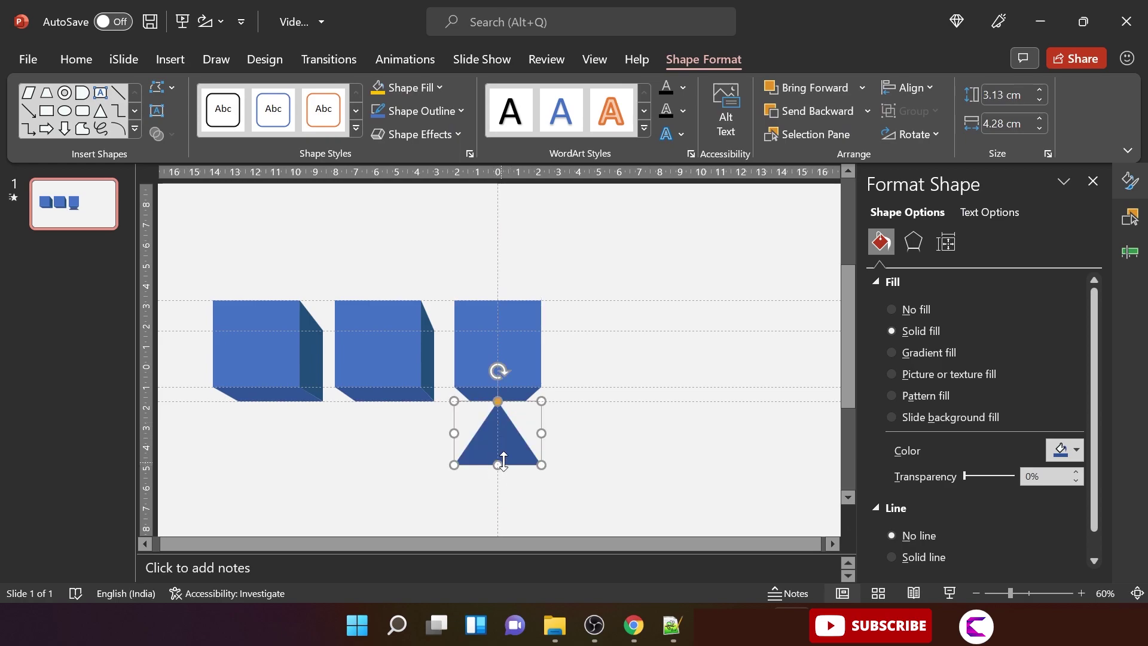
key(ctrl+z)
drag(495, 417, 471, 406)
drag(497, 456, 498, 480)
drag(478, 402, 471, 405)
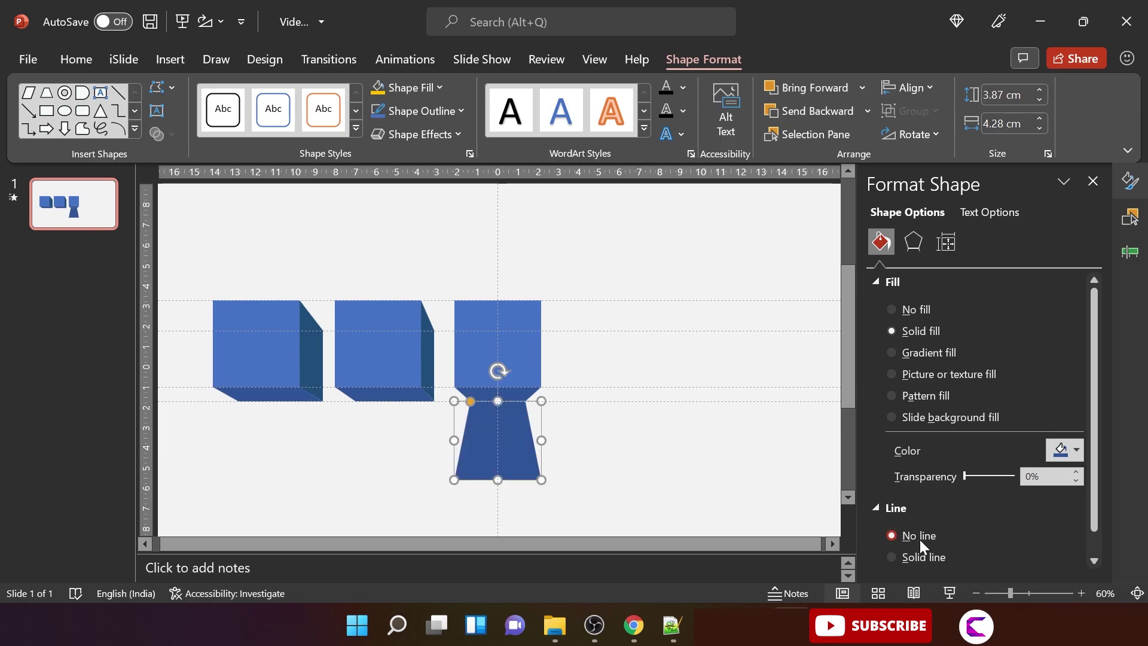
Give the trapezoid a Linear Down gradient fill with both stops black
click(924, 353)
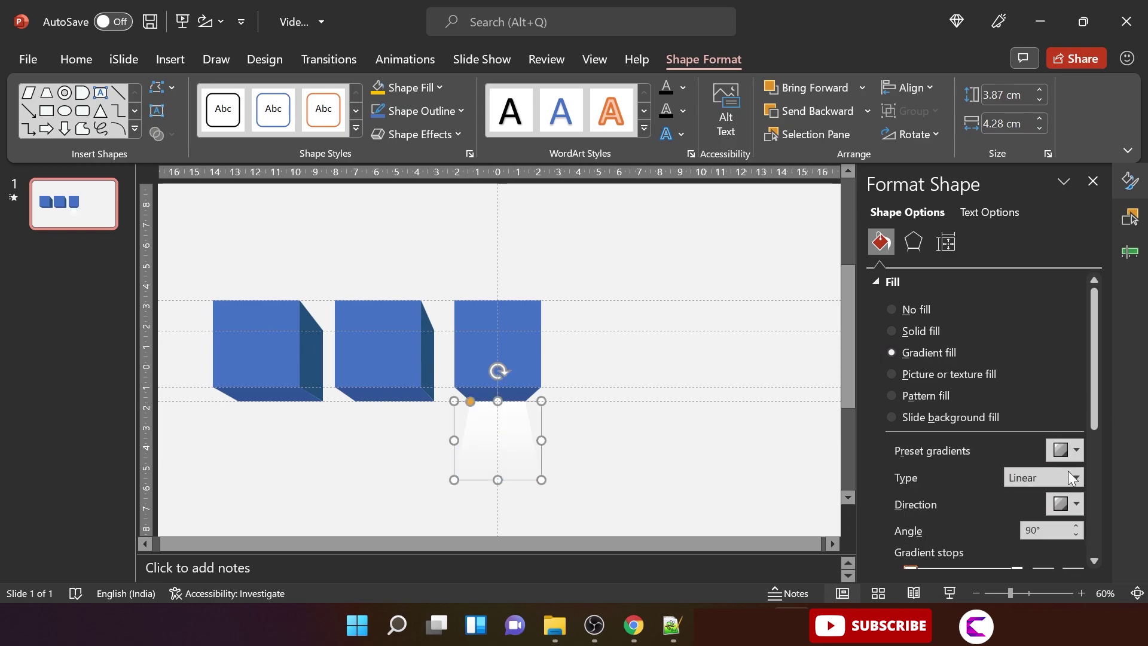
click(1072, 504)
click(945, 402)
scroll(1033, 418, down, 3)
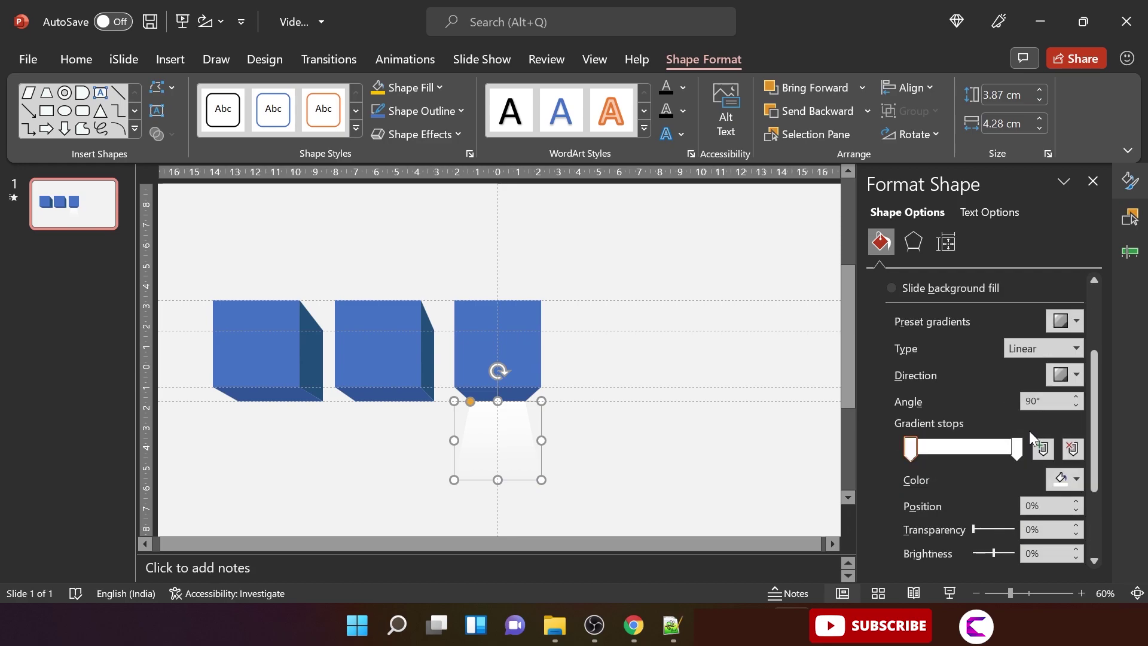
click(1067, 483)
click(1012, 234)
click(1017, 456)
click(1067, 484)
click(1014, 238)
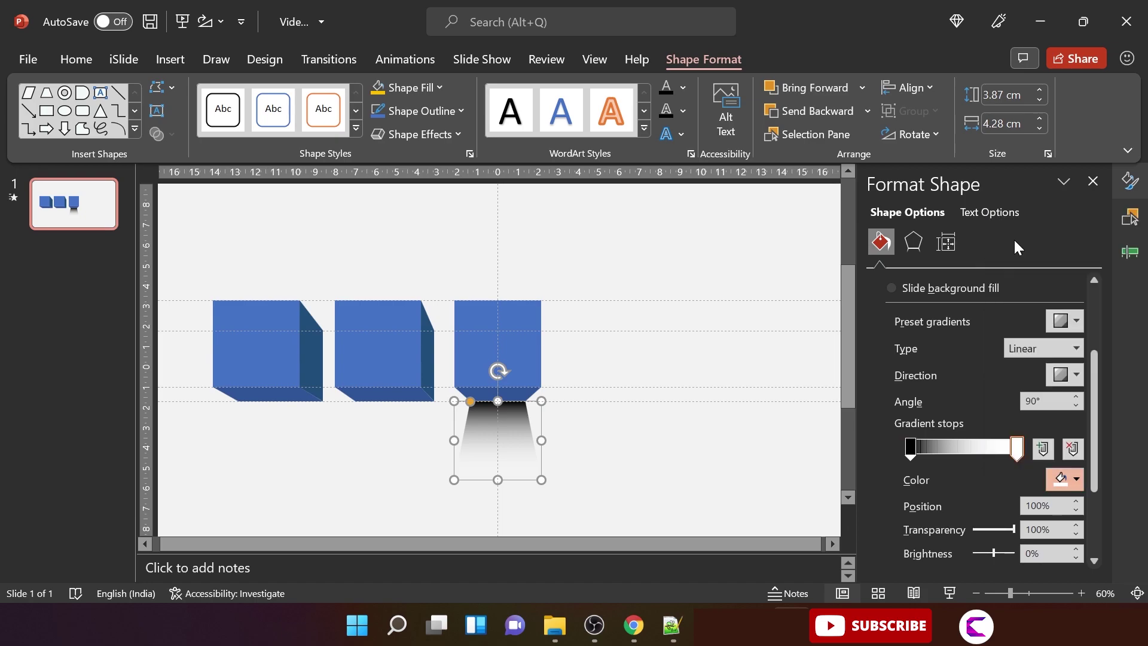
Set the right stop 100% and left stop 94% transparent, moving the right stop to 76%
drag(974, 529, 1103, 522)
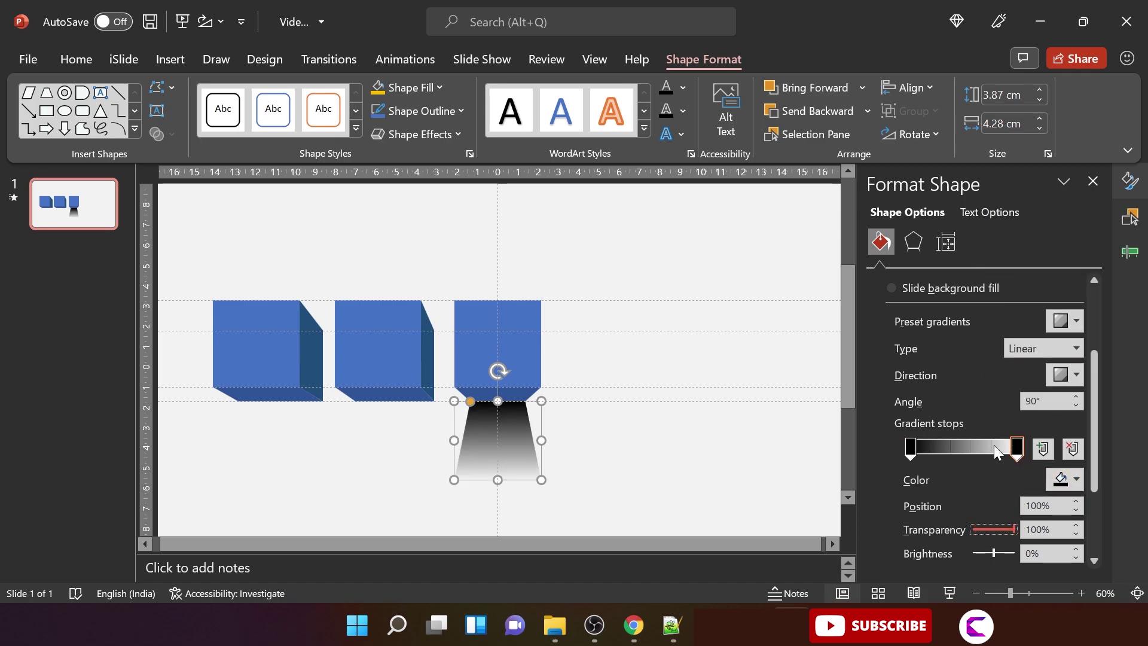
click(910, 448)
drag(975, 528, 1007, 531)
drag(1017, 447, 991, 450)
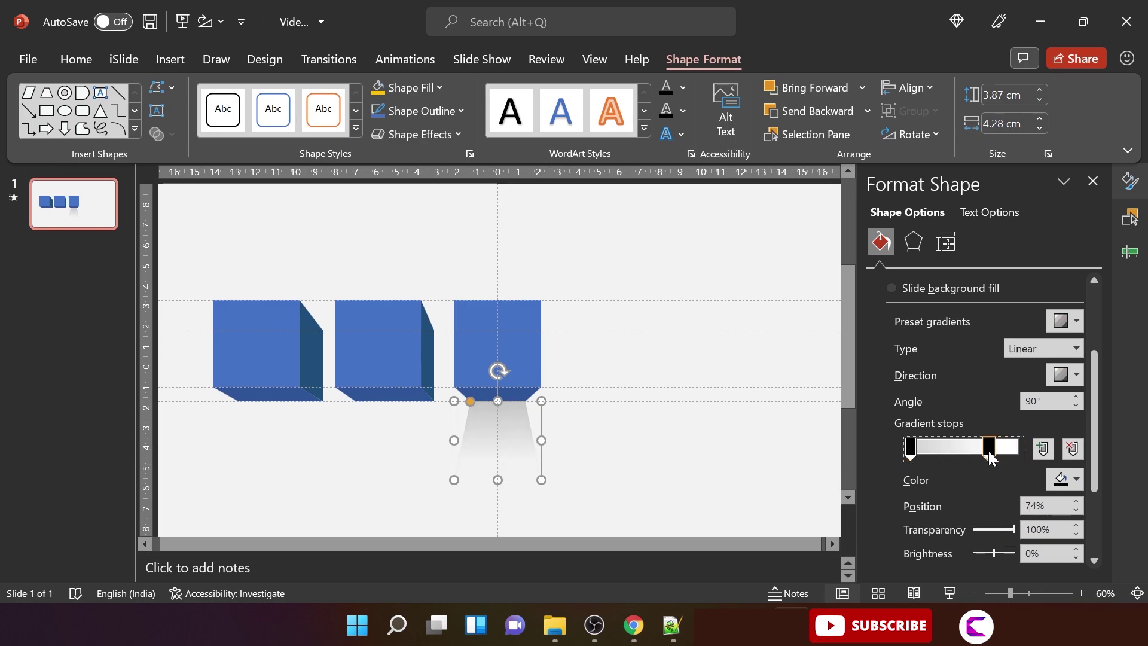
click(747, 464)
scroll(621, 427, down, 2)
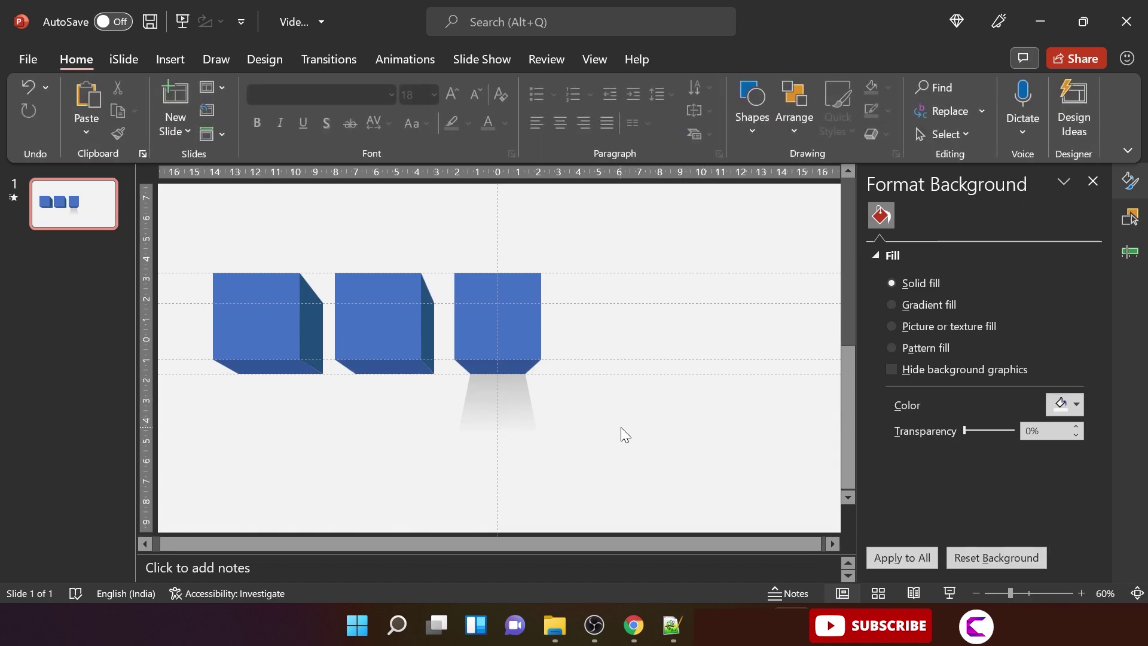
Ctrl-drag a copy of the third cube's shadow beneath the middle cube
click(179, 62)
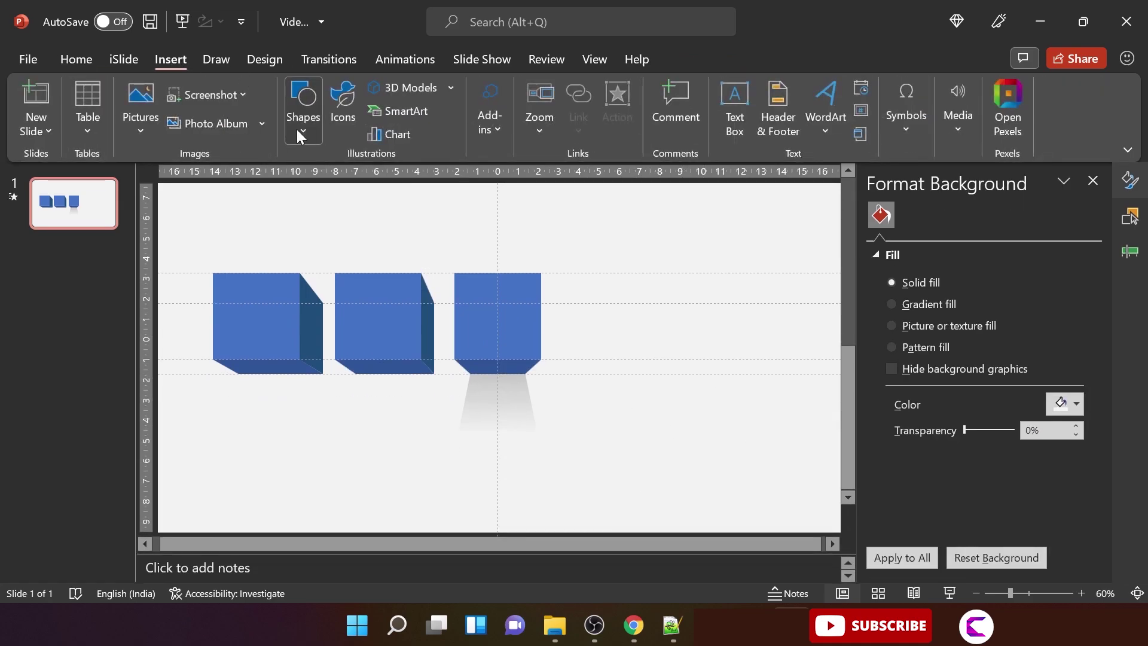
click(299, 120)
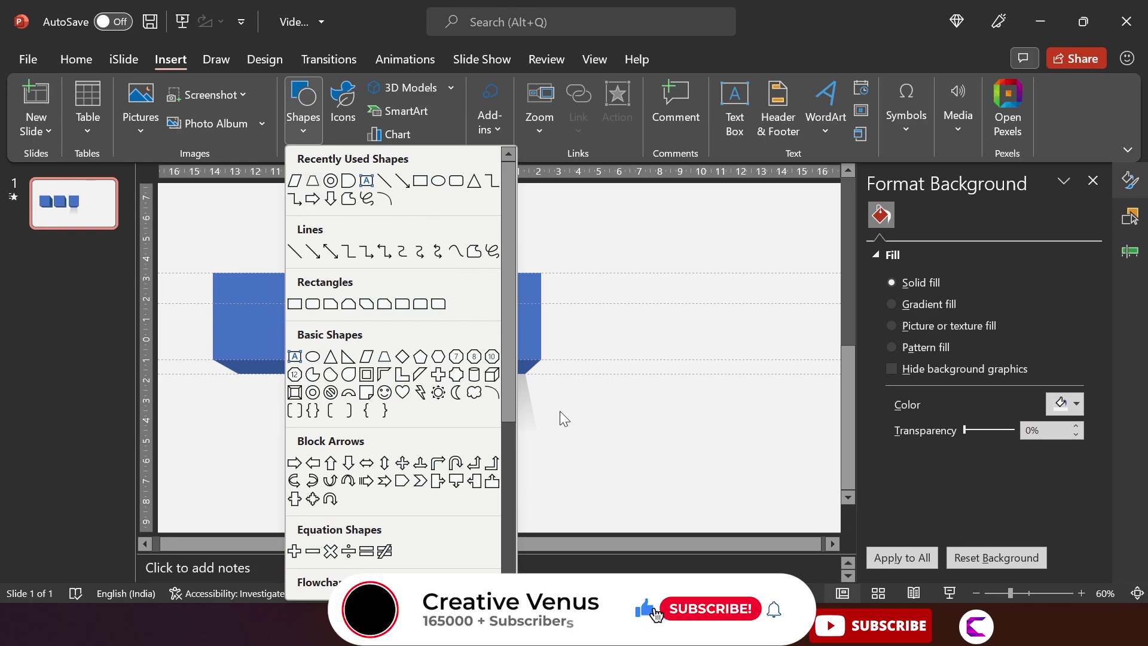
click(515, 405)
click(515, 404)
drag(515, 405, 411, 409)
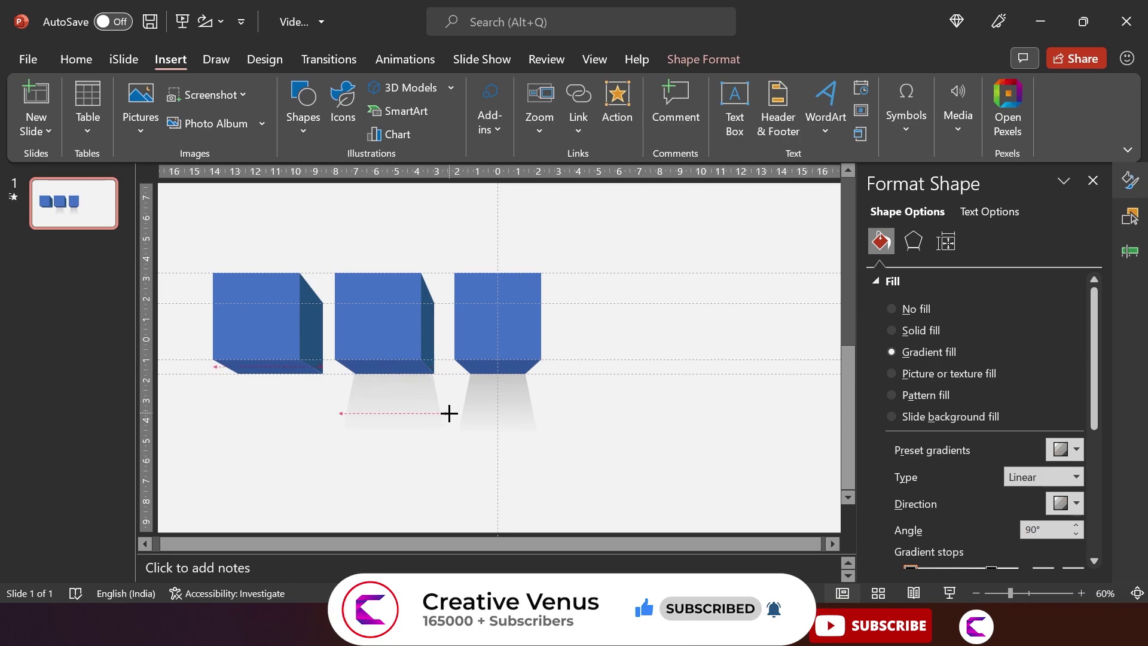
drag(449, 413, 449, 413)
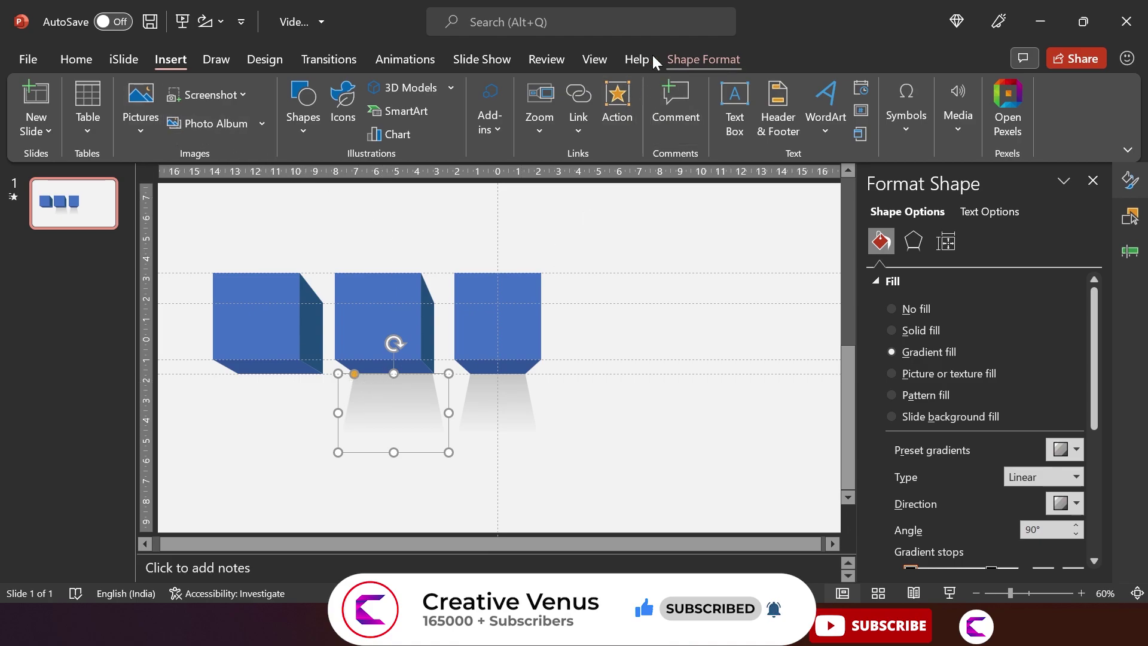
Slant the middle shadow left via Edit Points on its bottom corners, then copy it toward the first cube
click(671, 60)
click(157, 88)
click(200, 141)
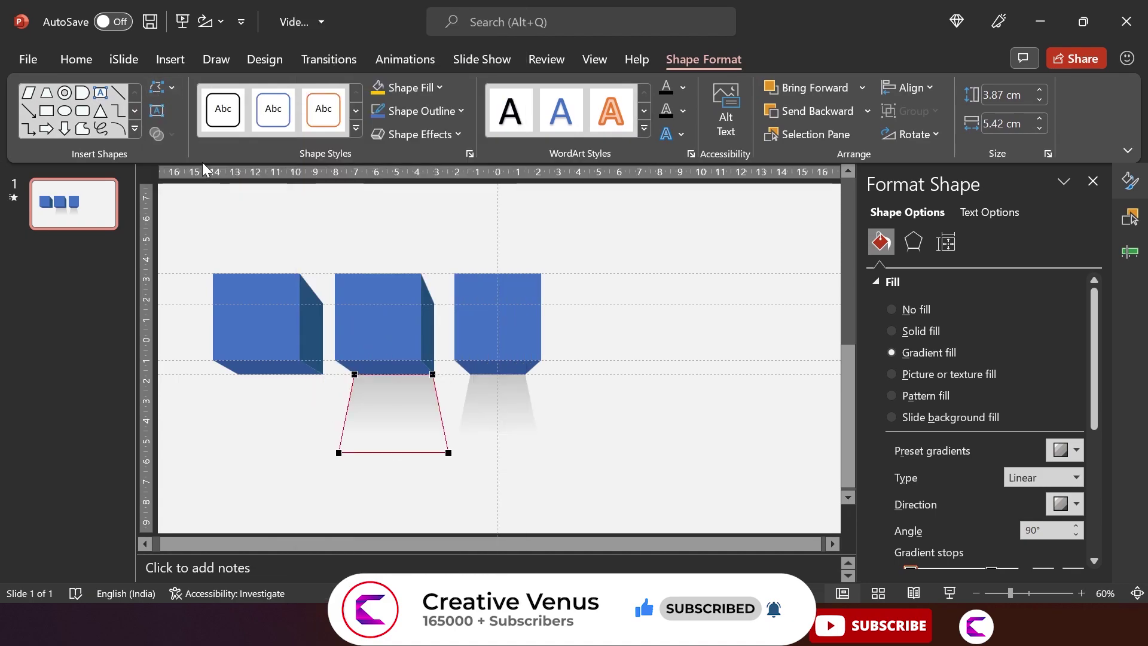
drag(341, 452, 295, 453)
drag(450, 454, 405, 452)
click(408, 486)
click(364, 397)
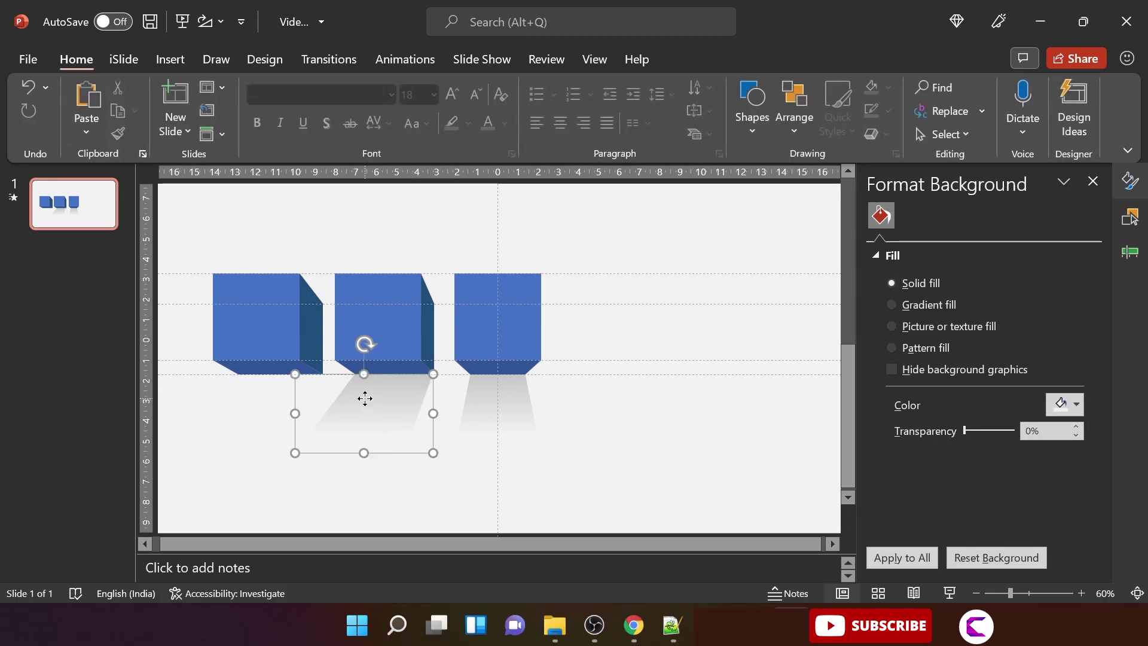
drag(389, 413, 290, 403)
Place a copy of the middle shadow beneath the first cube, undoing an accidental widening
click(308, 472)
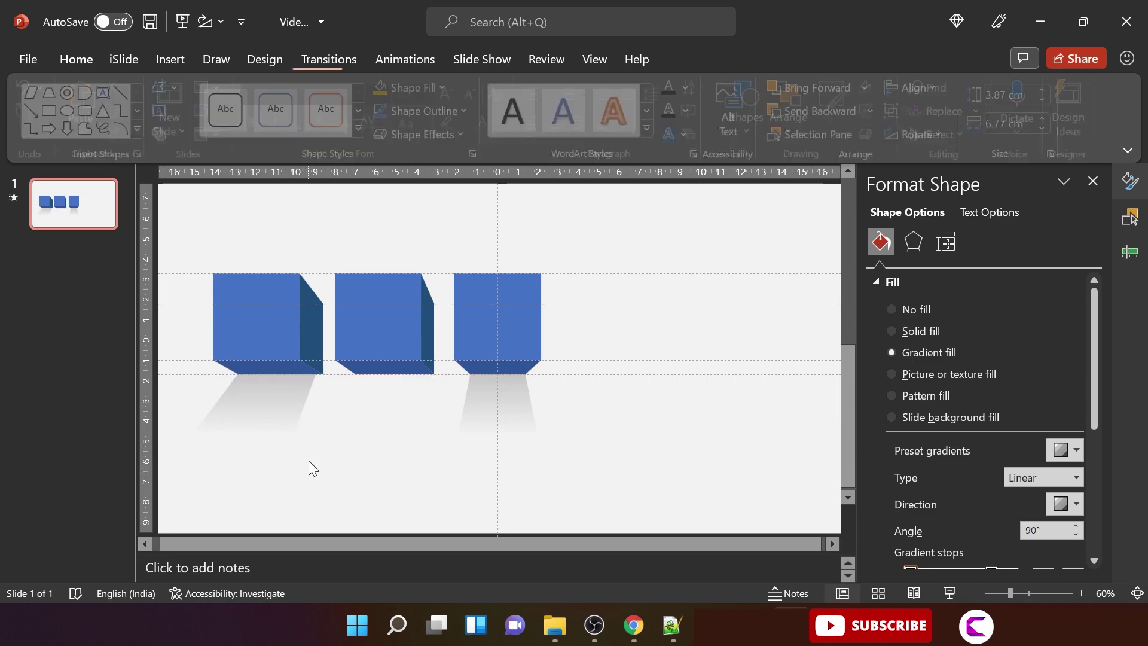
click(294, 397)
drag(316, 412, 320, 414)
click(357, 486)
key(ctrl+z)
key(ctrl+z)
ctrl+drag(379, 402, 323, 412)
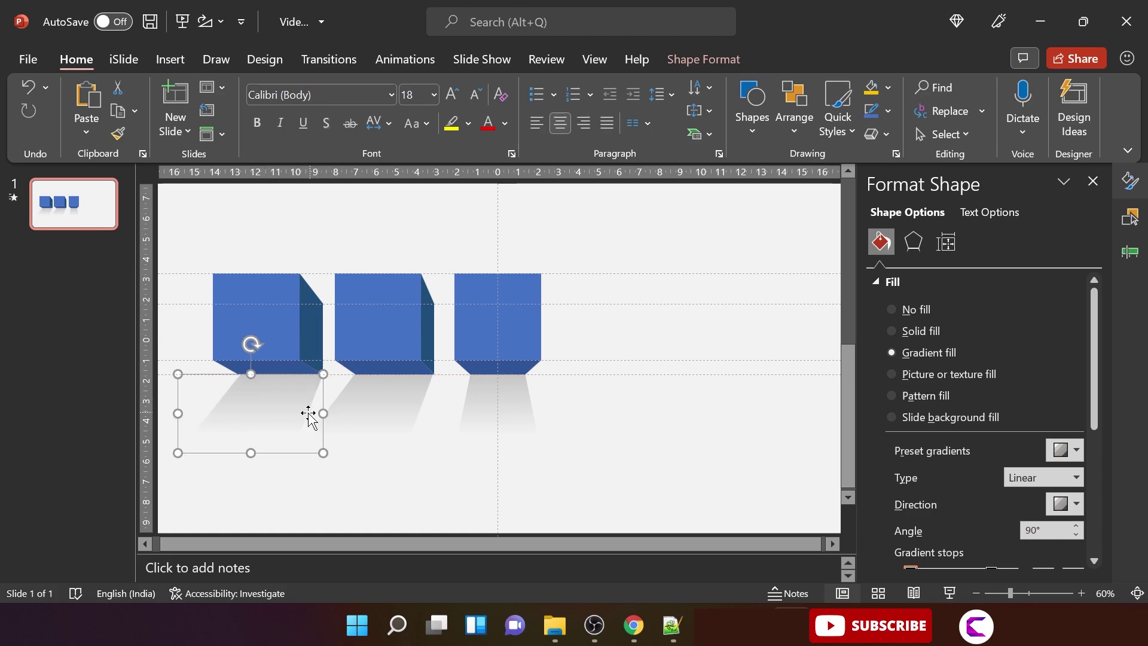
Use Edit Points to drag the first cube's shadow's bottom corners further left
click(172, 412)
click(175, 413)
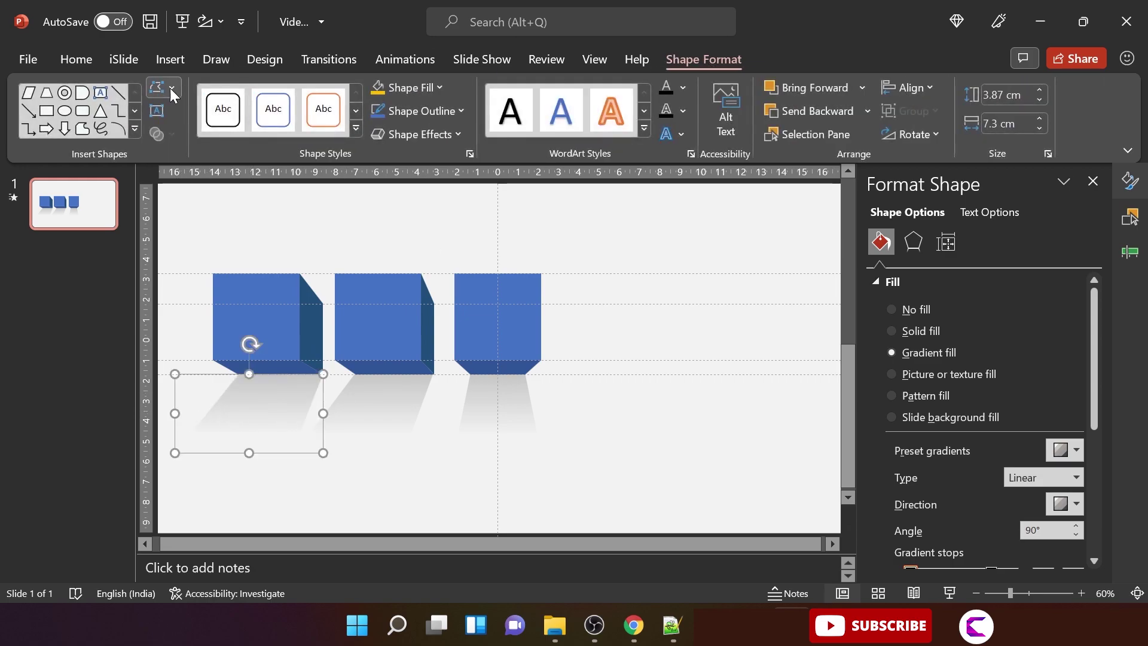
click(172, 87)
click(184, 136)
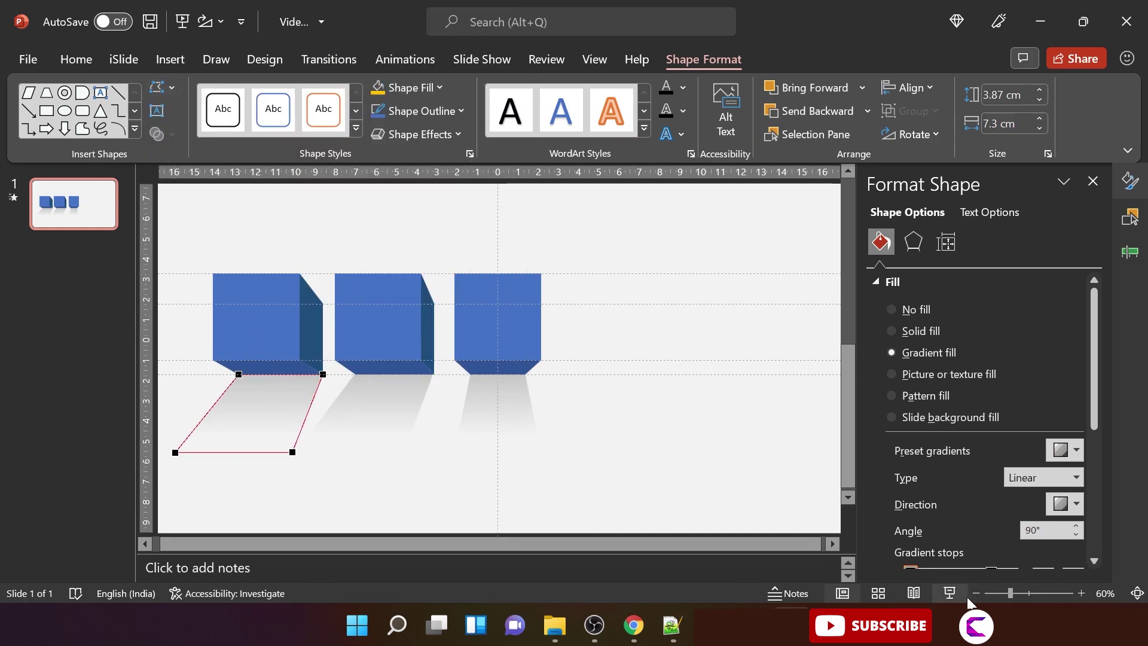
scroll(177, 449, down, 1)
drag(229, 461, 219, 462)
drag(327, 462, 291, 461)
click(299, 490)
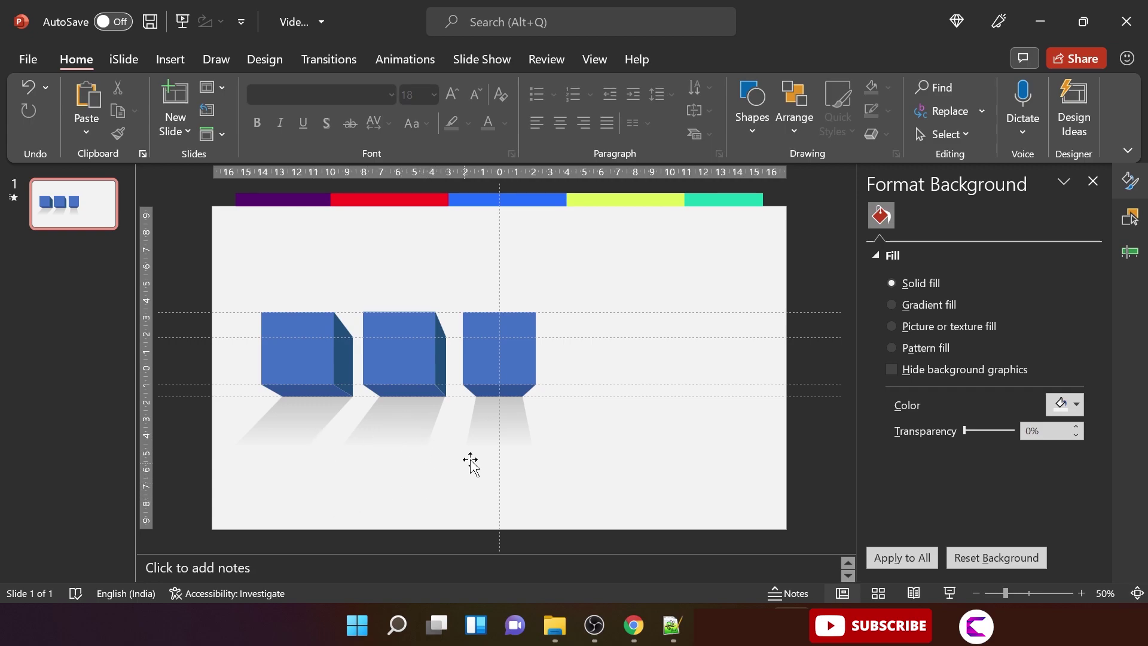
Group the left and right cubes each with its own shadow
click(411, 383)
shift+click(411, 442)
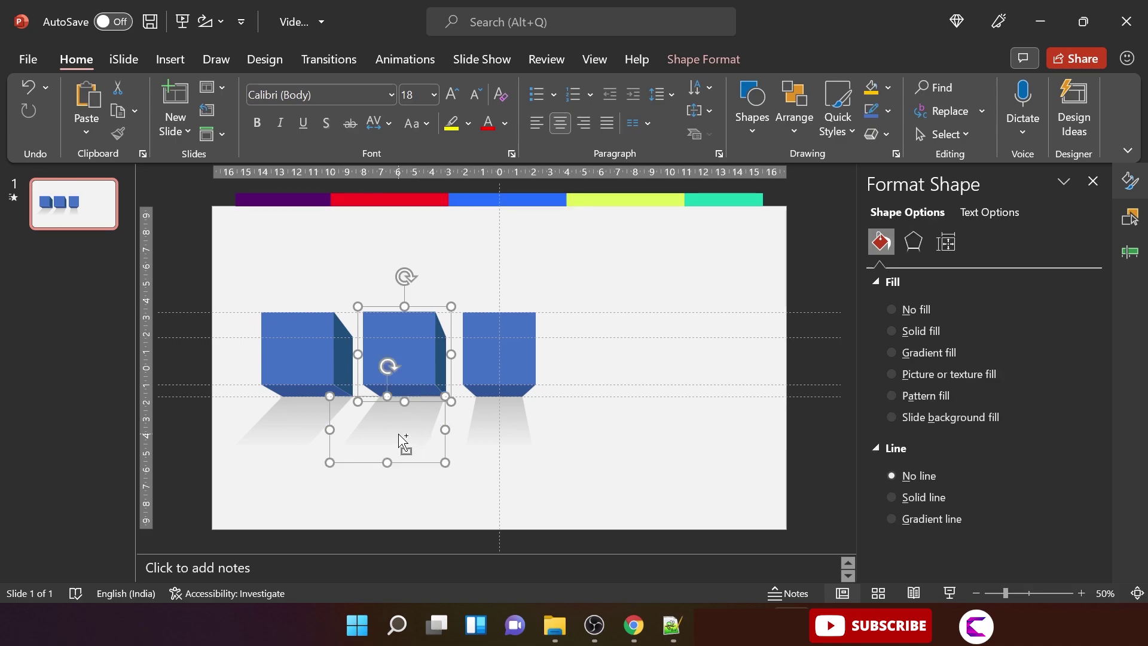
click(272, 350)
shift+click(278, 429)
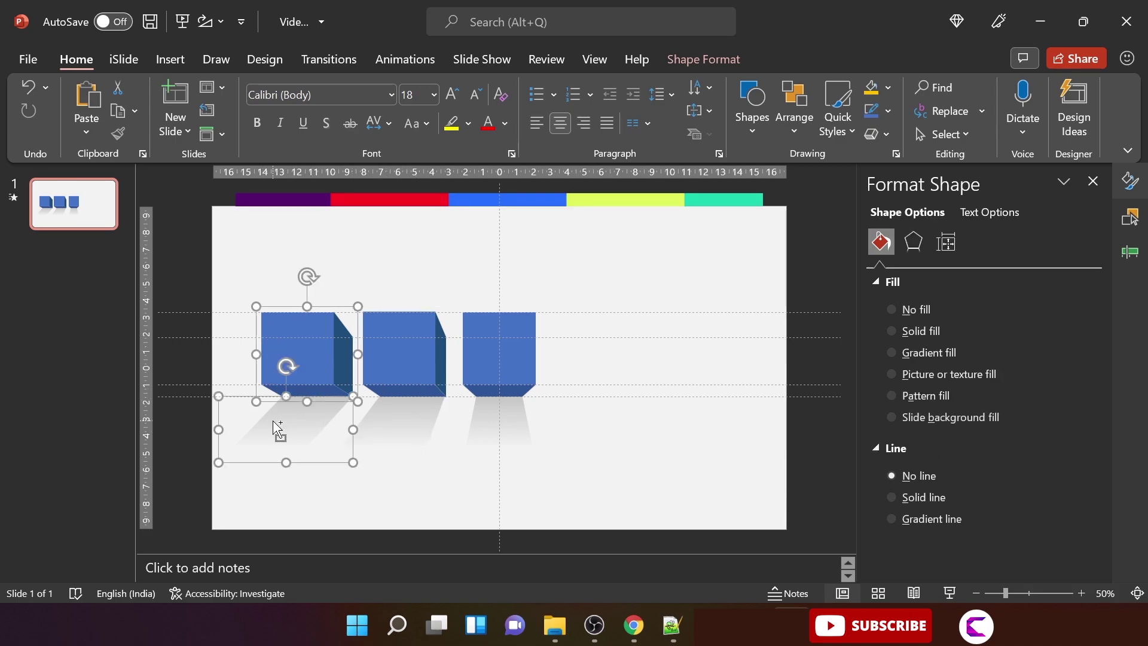
key(ctrl+g)
click(491, 366)
shift+click(500, 436)
key(ctrl+g)
click(384, 513)
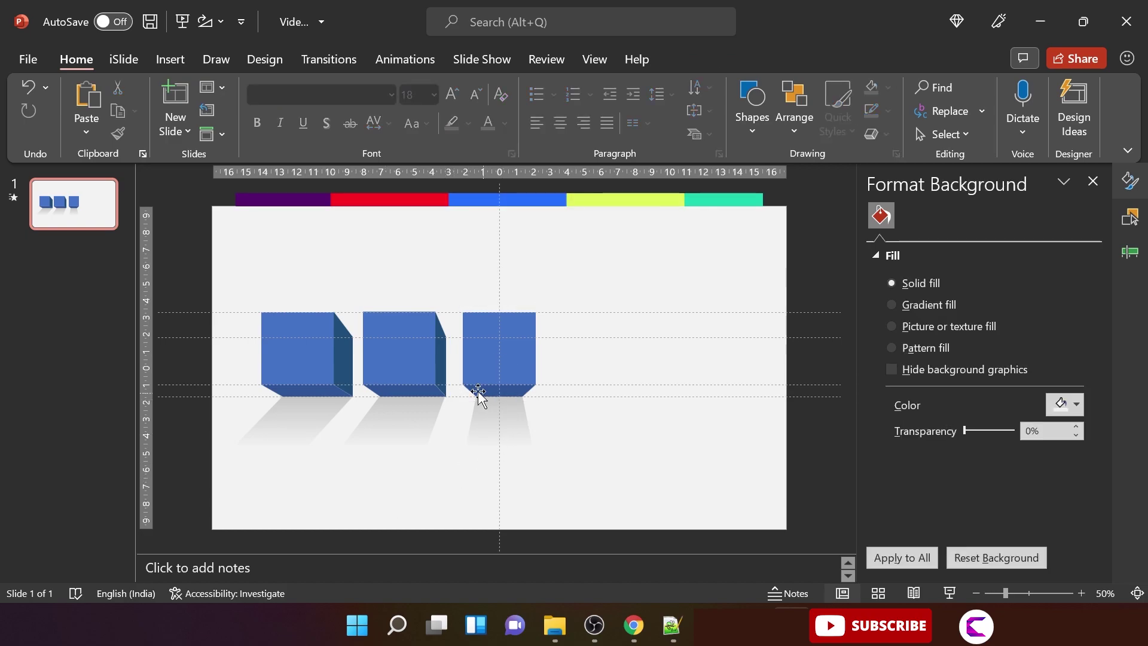
Fill the left cube's front with the bar's purple and its bottom with darker #340844
click(296, 353)
click(309, 363)
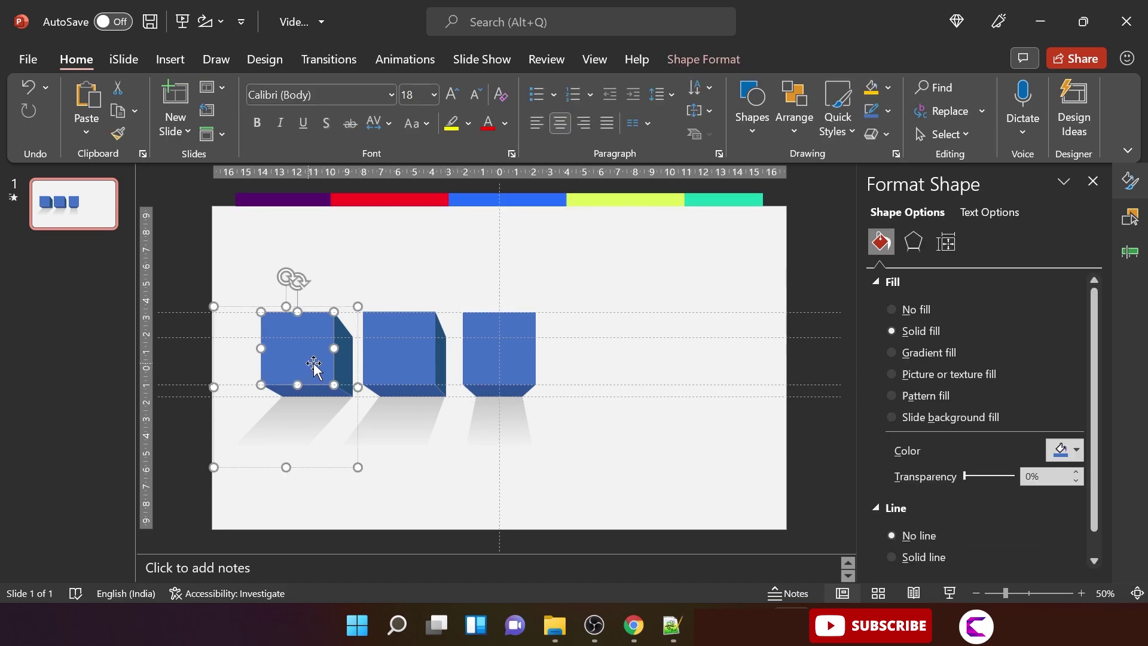
click(1077, 450)
click(1028, 431)
click(309, 191)
click(329, 395)
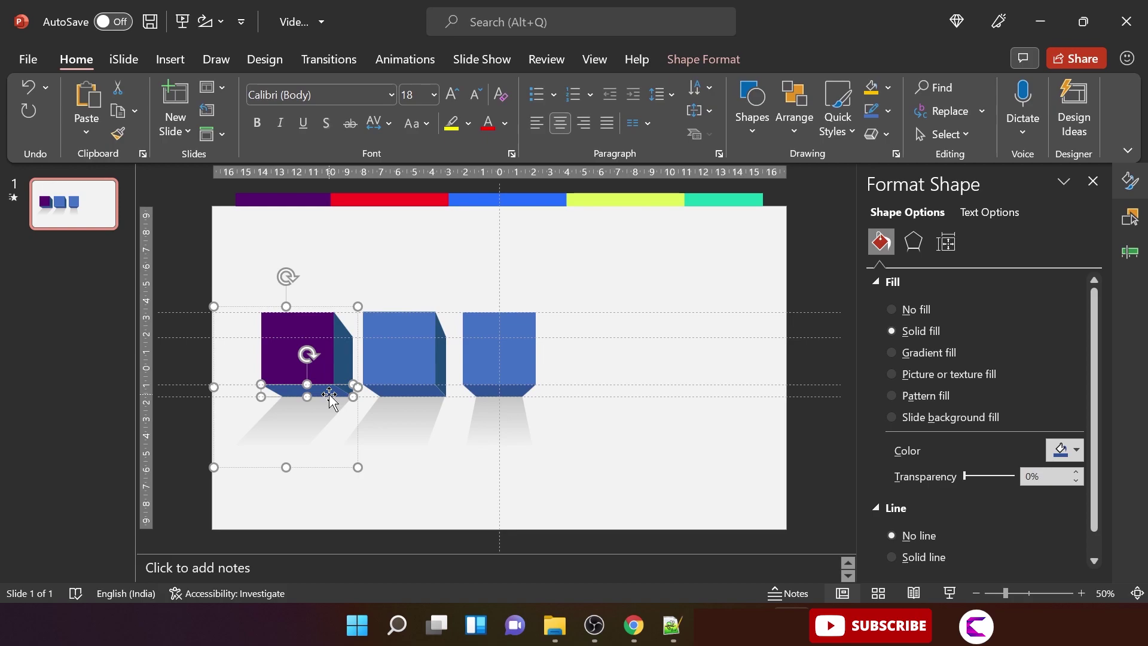
click(1066, 450)
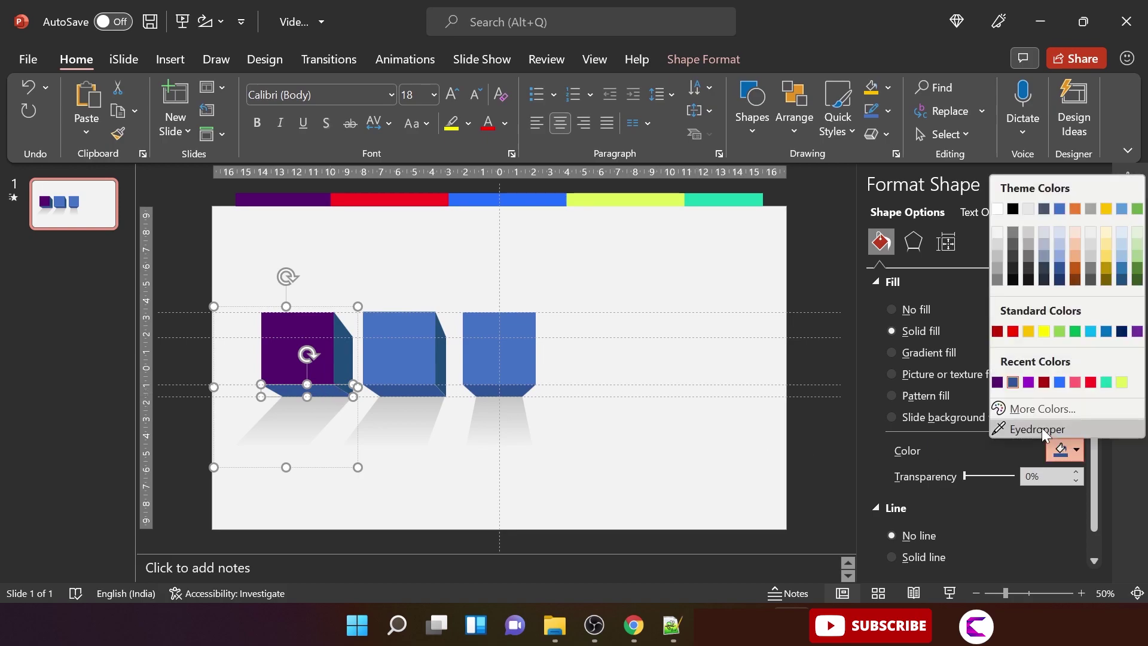
click(997, 383)
click(1071, 454)
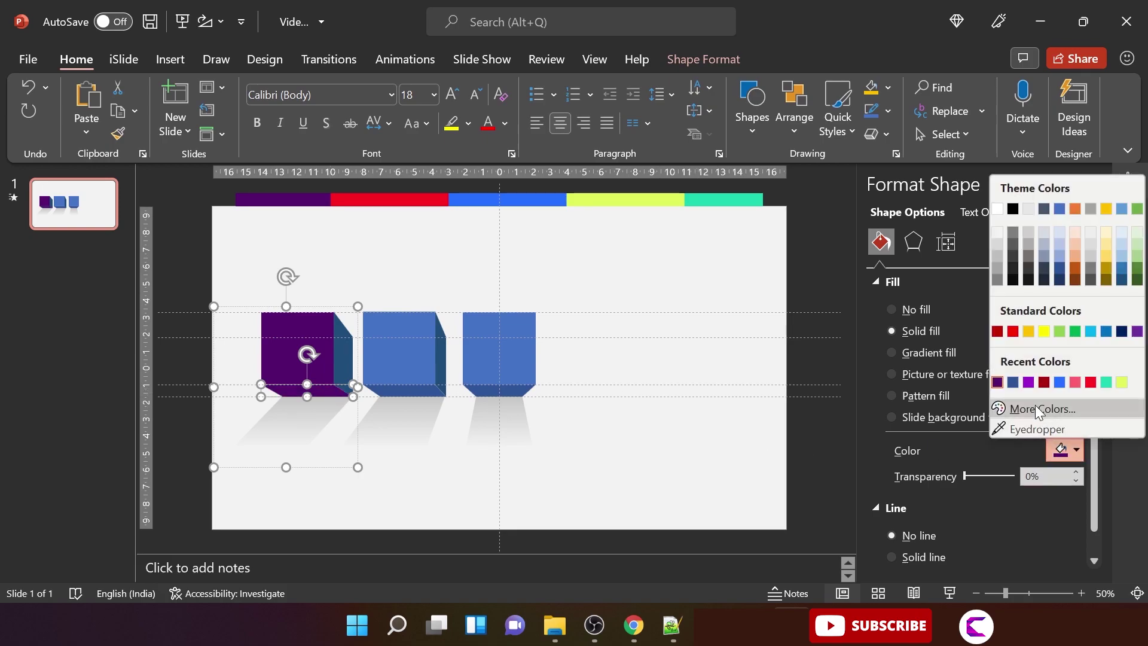
click(1017, 409)
drag(924, 309, 926, 318)
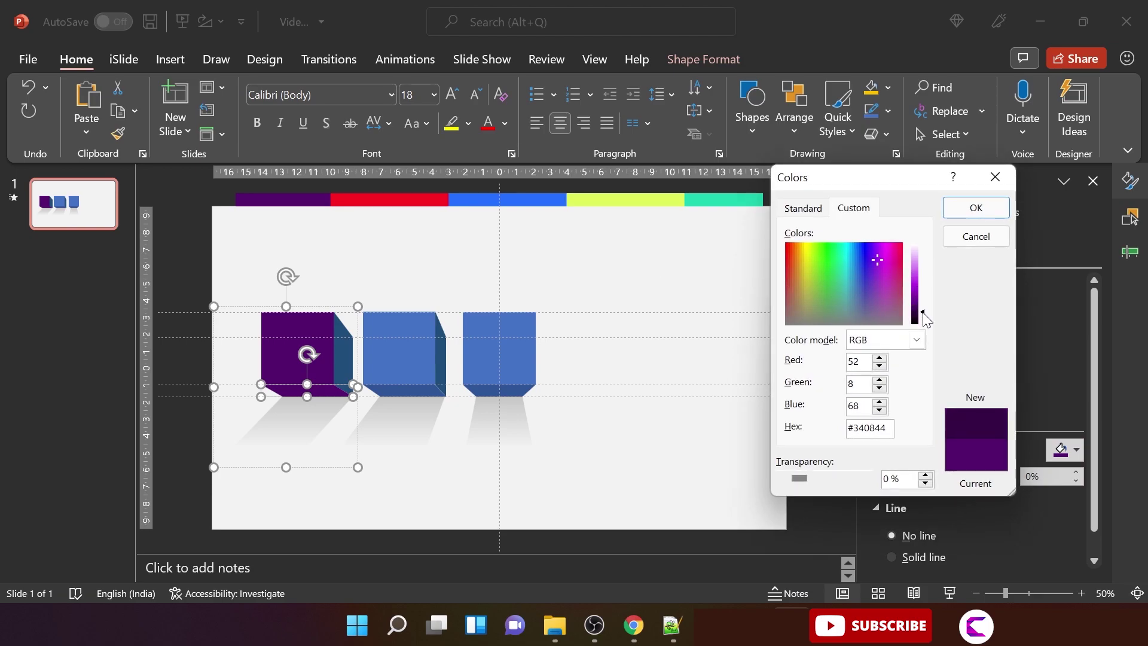
click(975, 215)
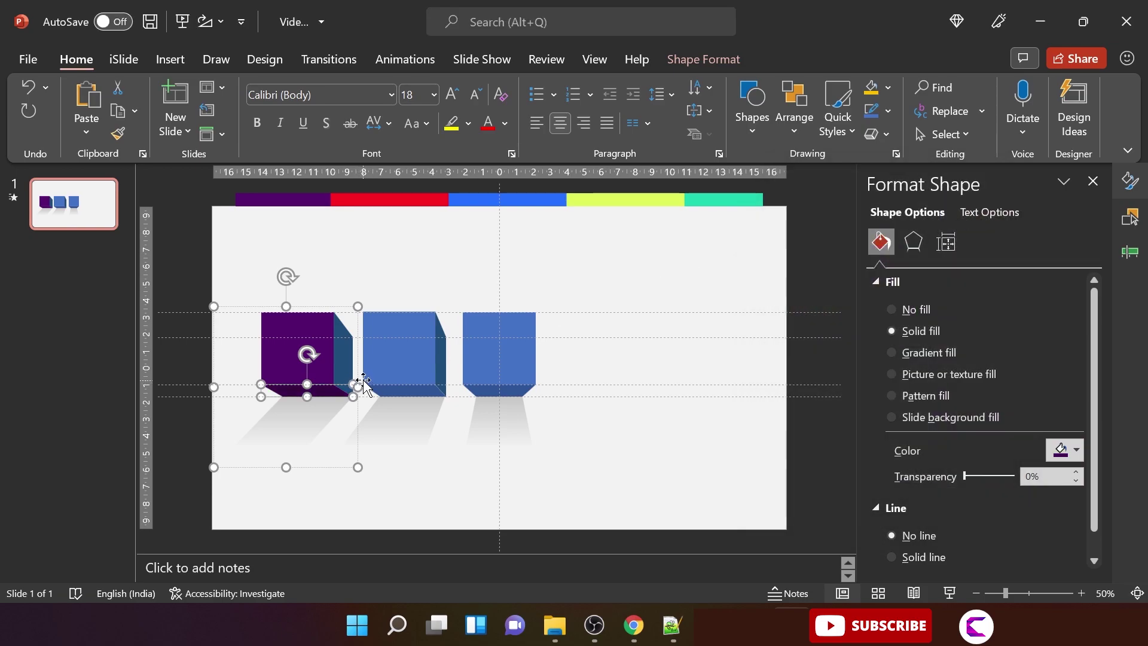
Fill the left cube's right side face with an even darker purple
click(346, 365)
click(1071, 450)
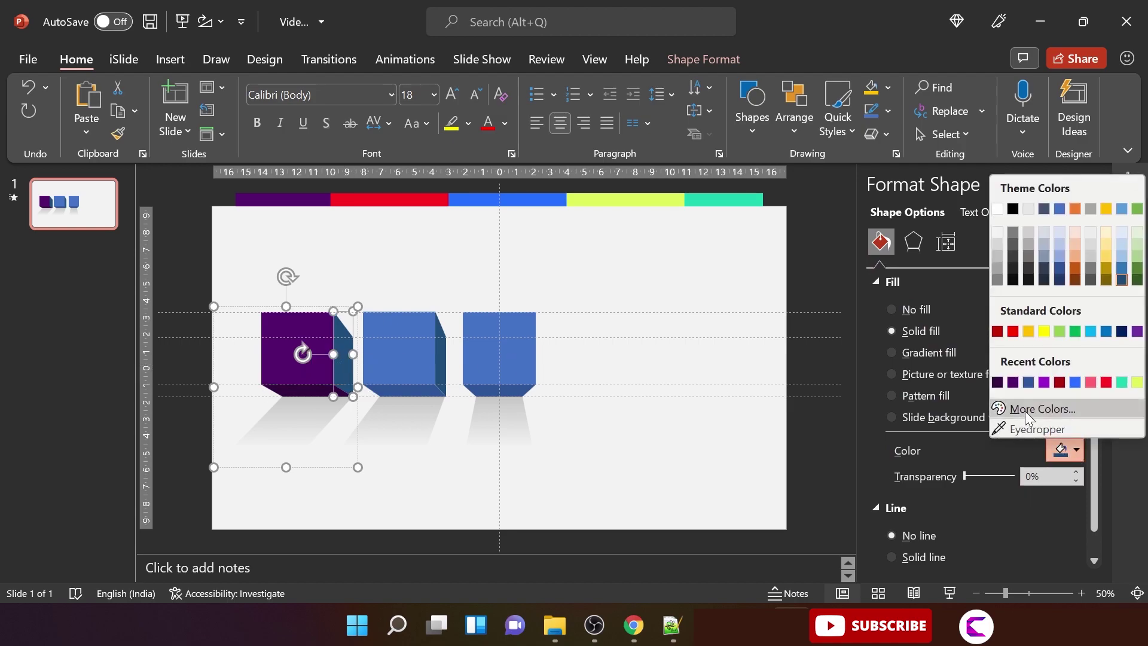
click(997, 382)
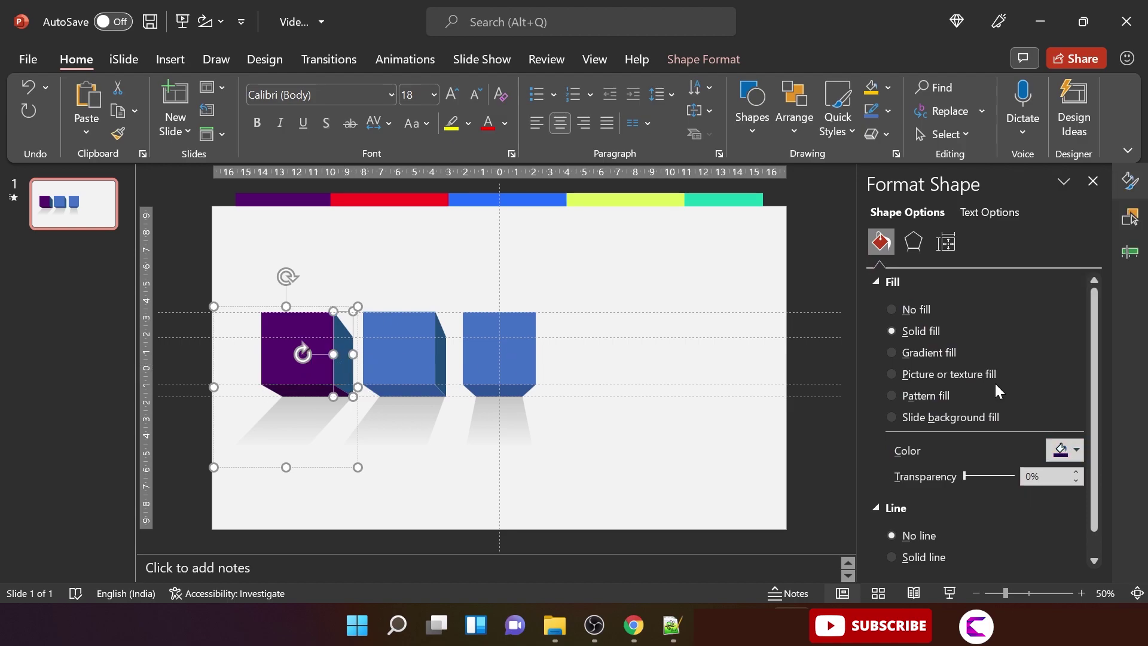
click(1070, 457)
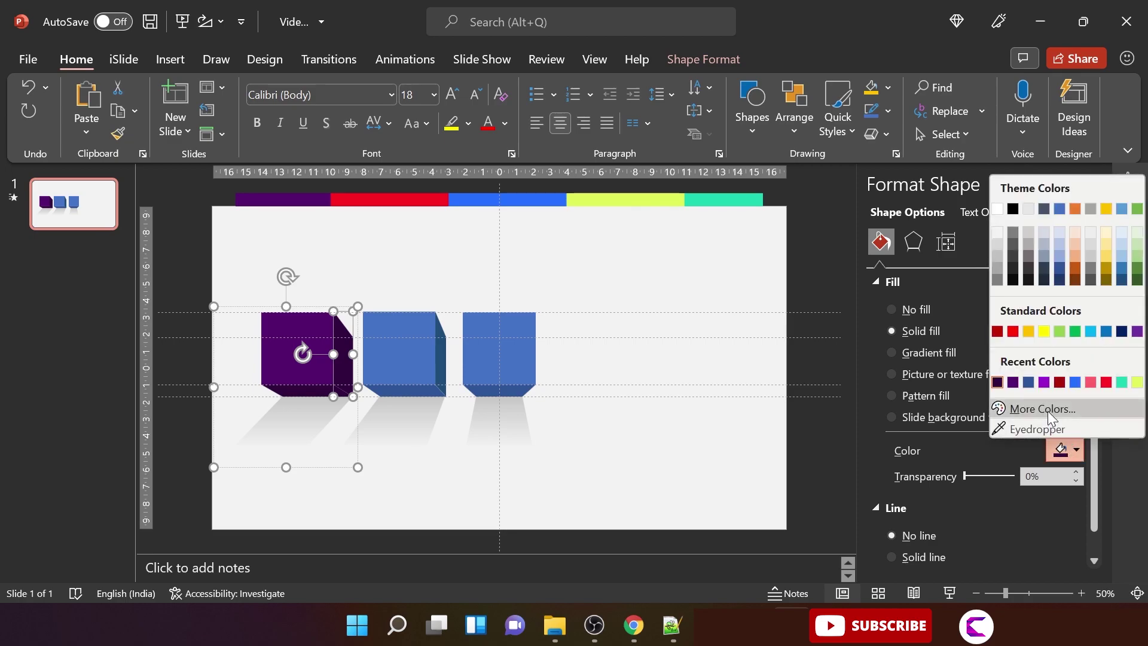
click(1048, 411)
drag(925, 317, 928, 327)
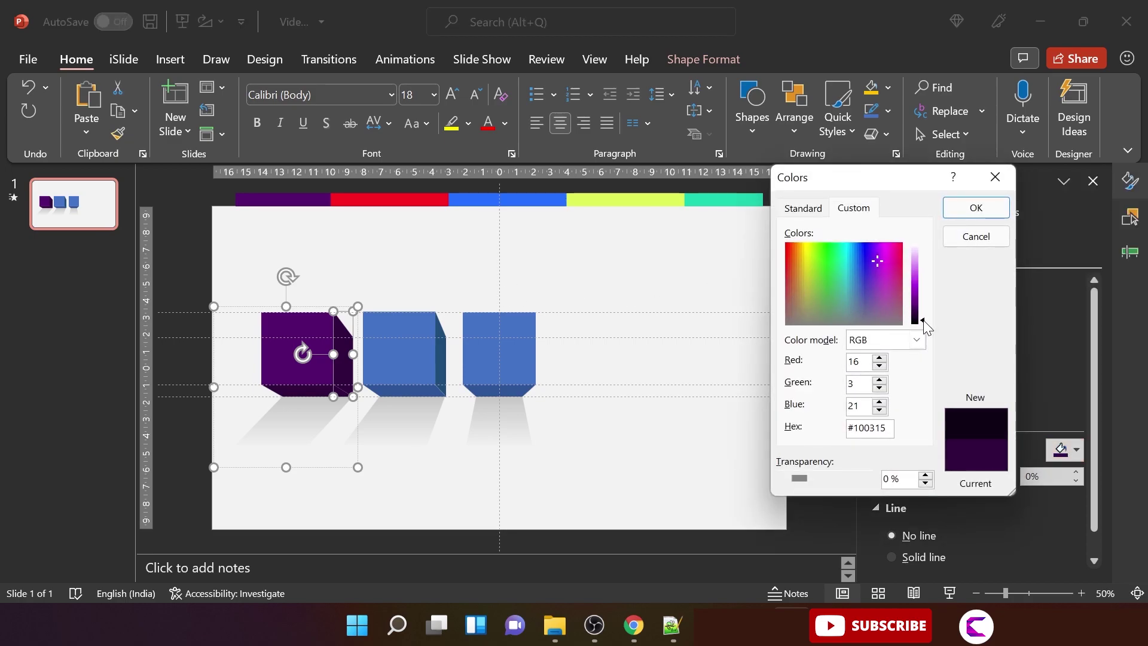
click(972, 208)
click(434, 511)
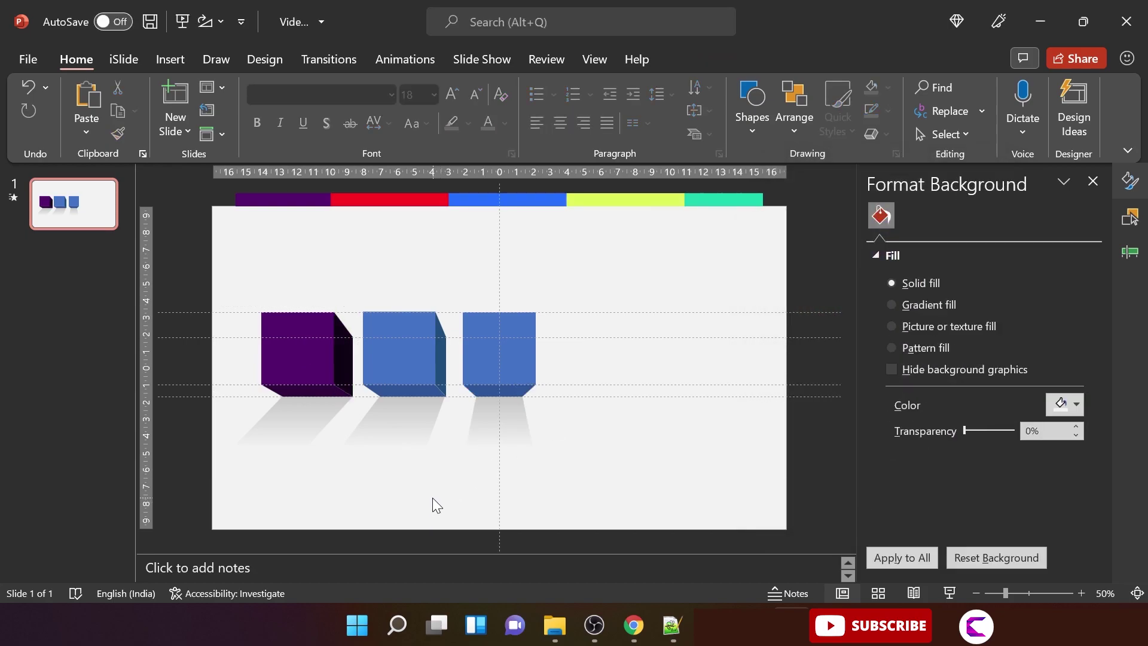
Make the middle cube's front the bar's red and its bottom face a darker red
click(395, 350)
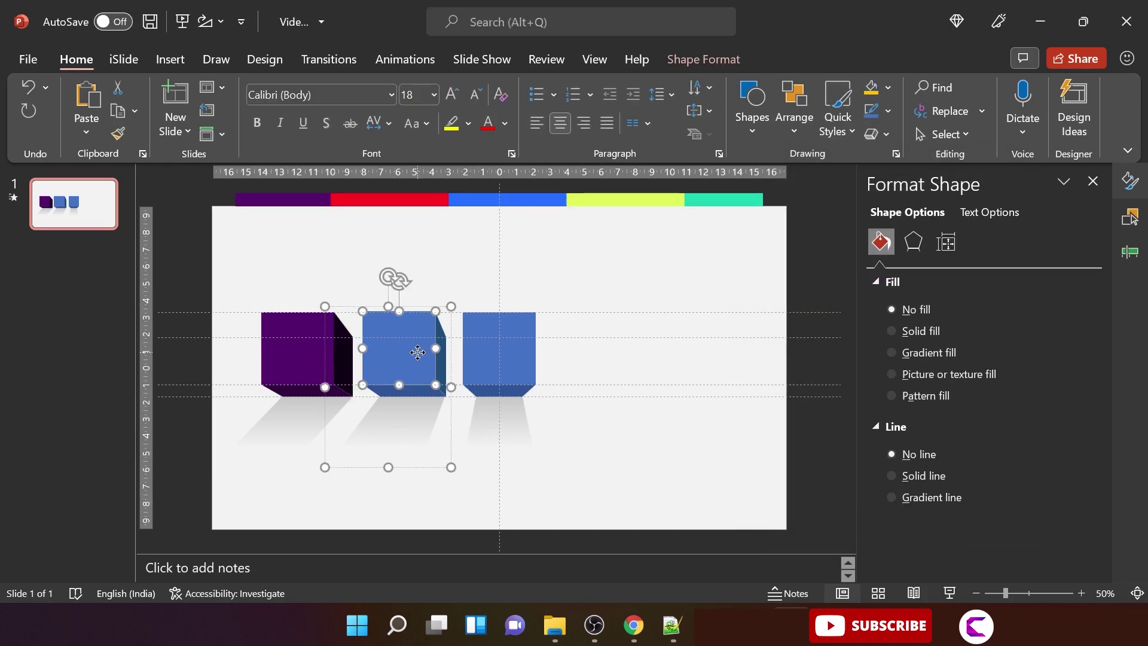
click(418, 352)
click(1075, 451)
click(1025, 427)
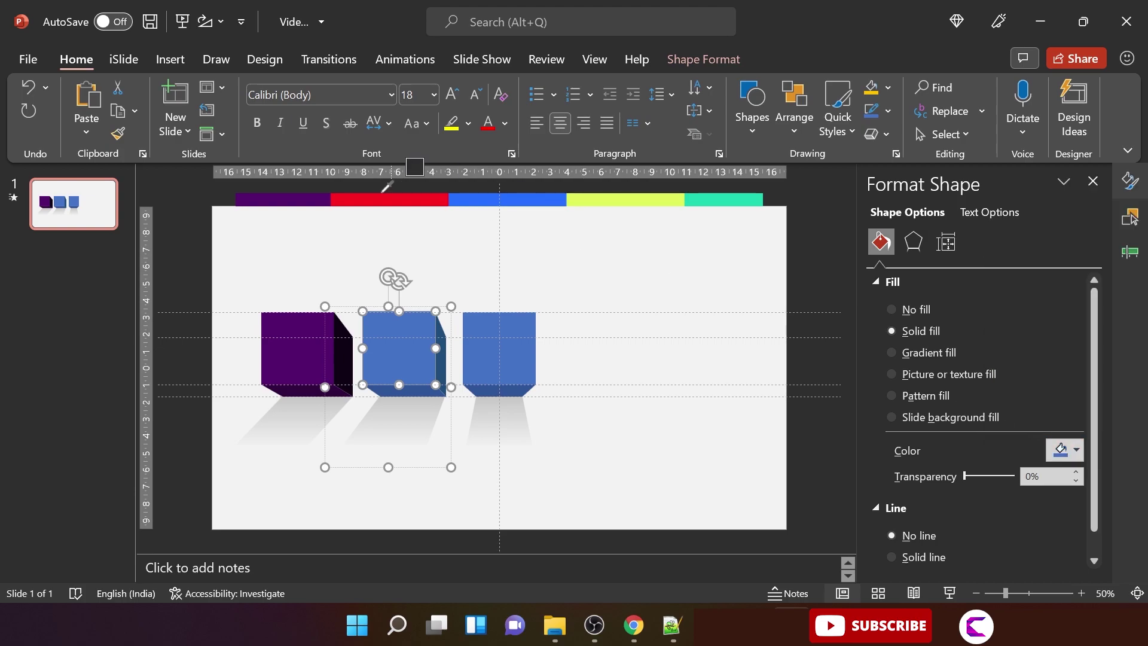
click(392, 200)
click(423, 390)
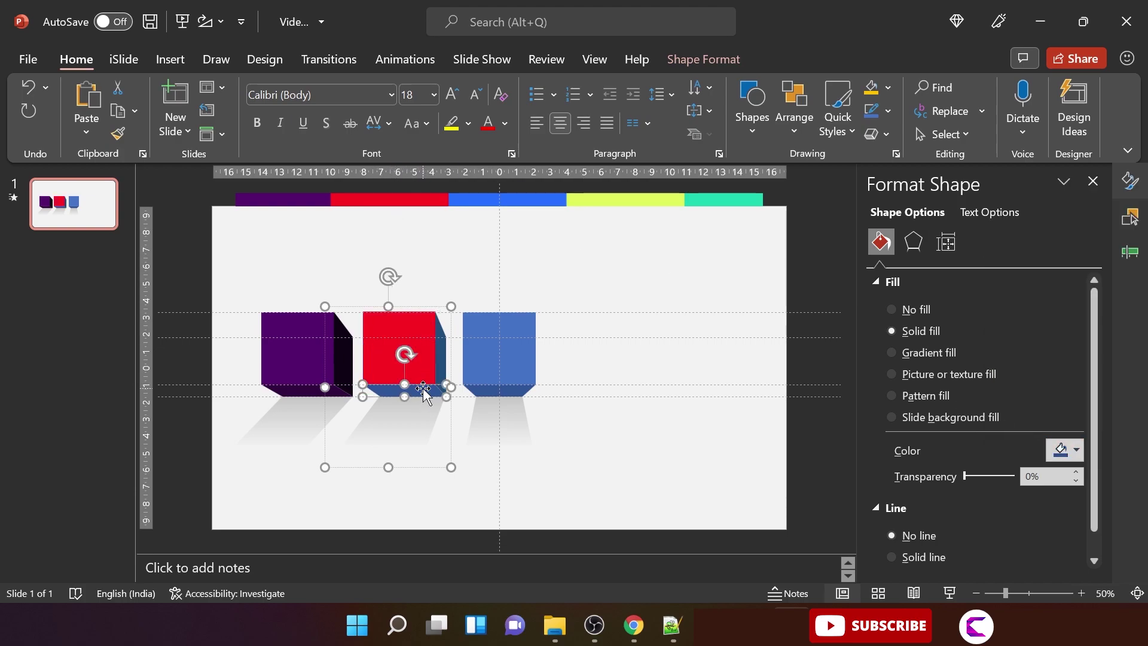
click(1075, 451)
click(998, 382)
click(1076, 451)
click(1016, 408)
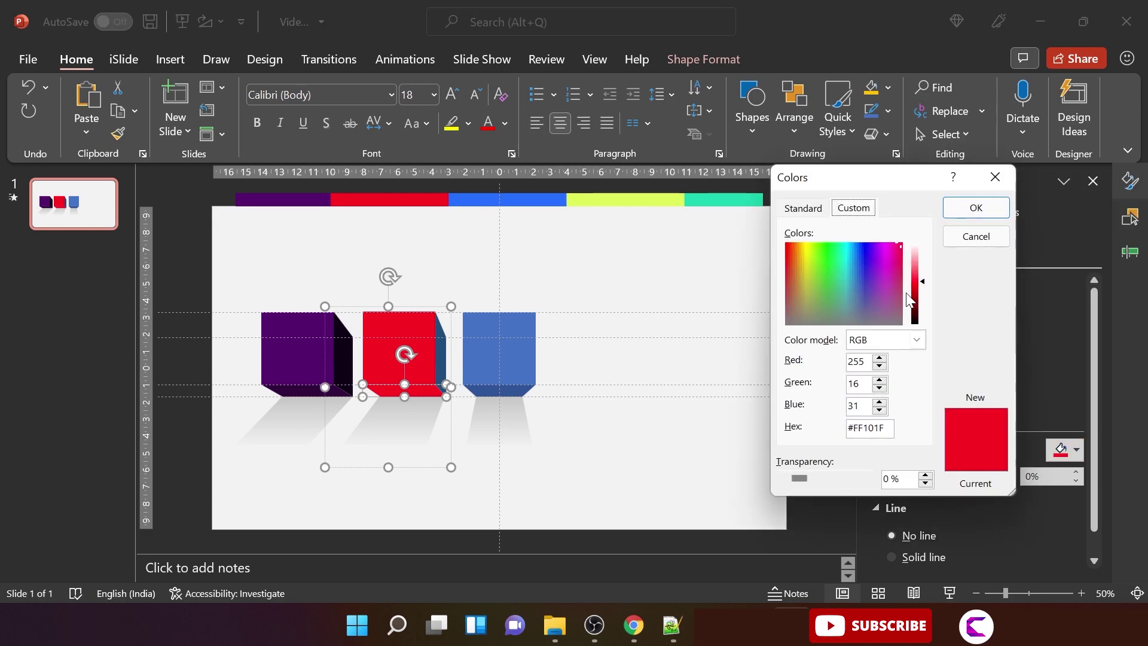
drag(925, 289, 925, 300)
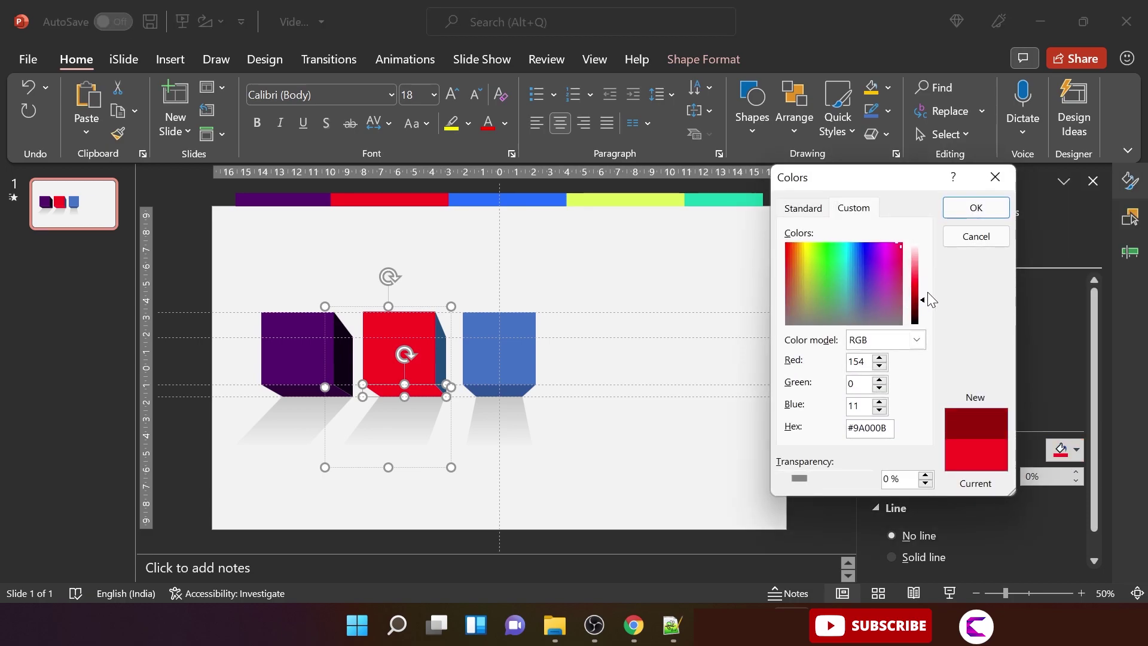
click(976, 207)
Fill the middle cube's right side face with a deeper dark red
click(441, 355)
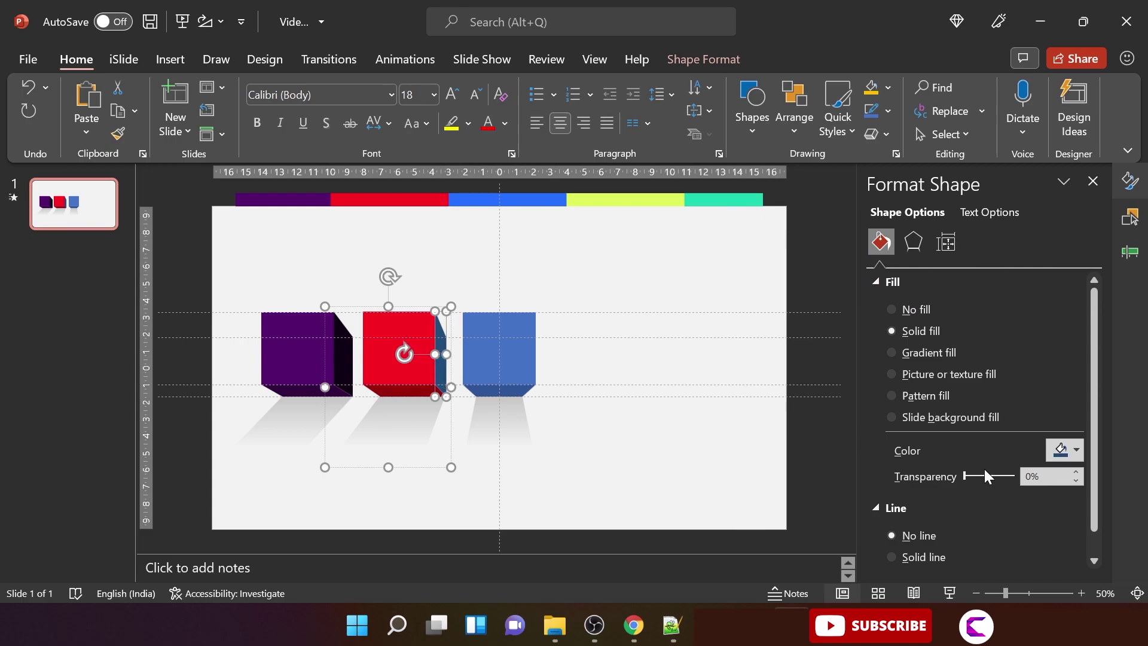
click(1071, 450)
click(1017, 388)
click(1071, 449)
click(1038, 402)
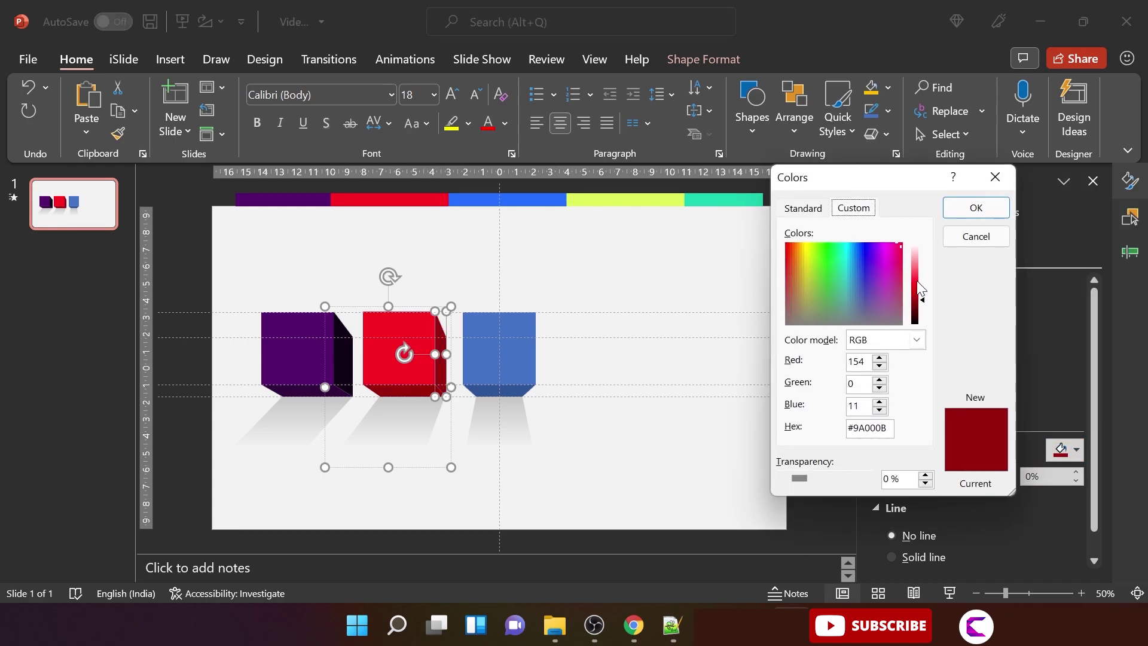
drag(925, 308, 924, 317)
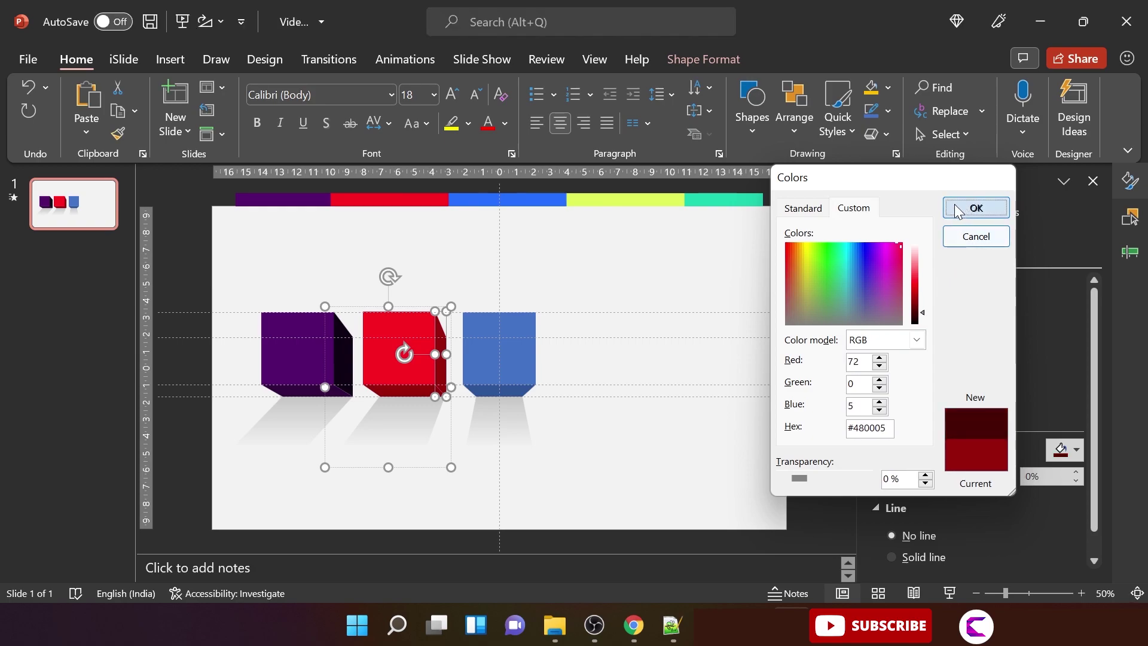
click(957, 206)
click(621, 509)
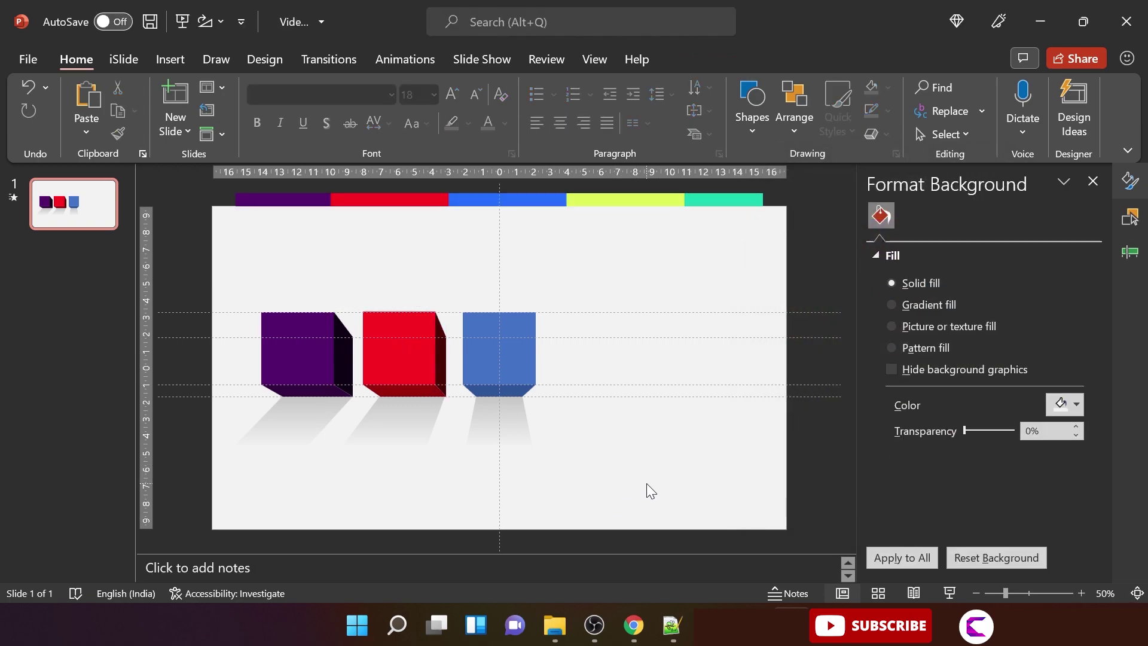
Make the third cube's front the bar's bright blue and its bottom strip darker blue
click(520, 369)
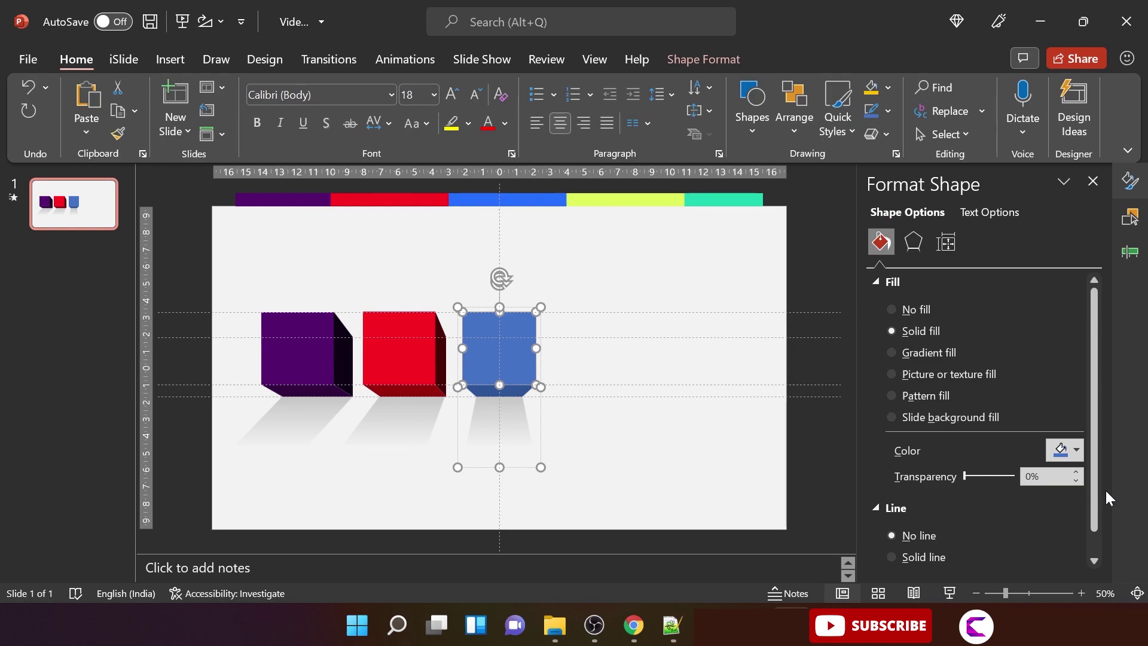
click(1056, 455)
click(1039, 431)
click(512, 390)
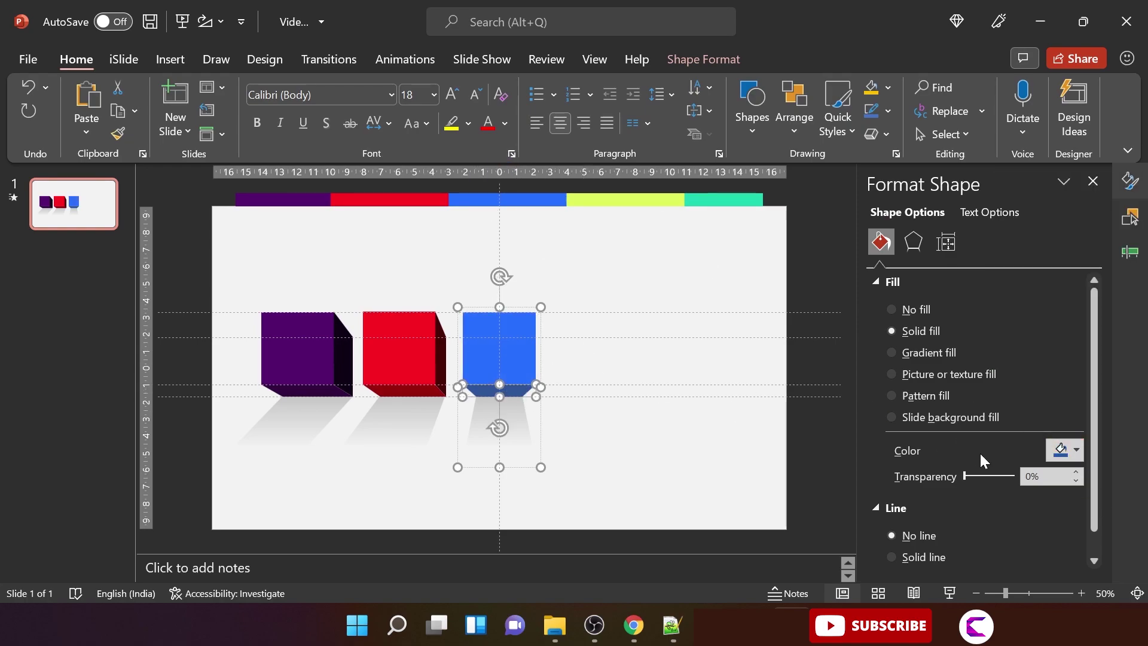
click(1076, 450)
click(1017, 428)
click(1076, 450)
click(1040, 410)
drag(919, 285, 921, 295)
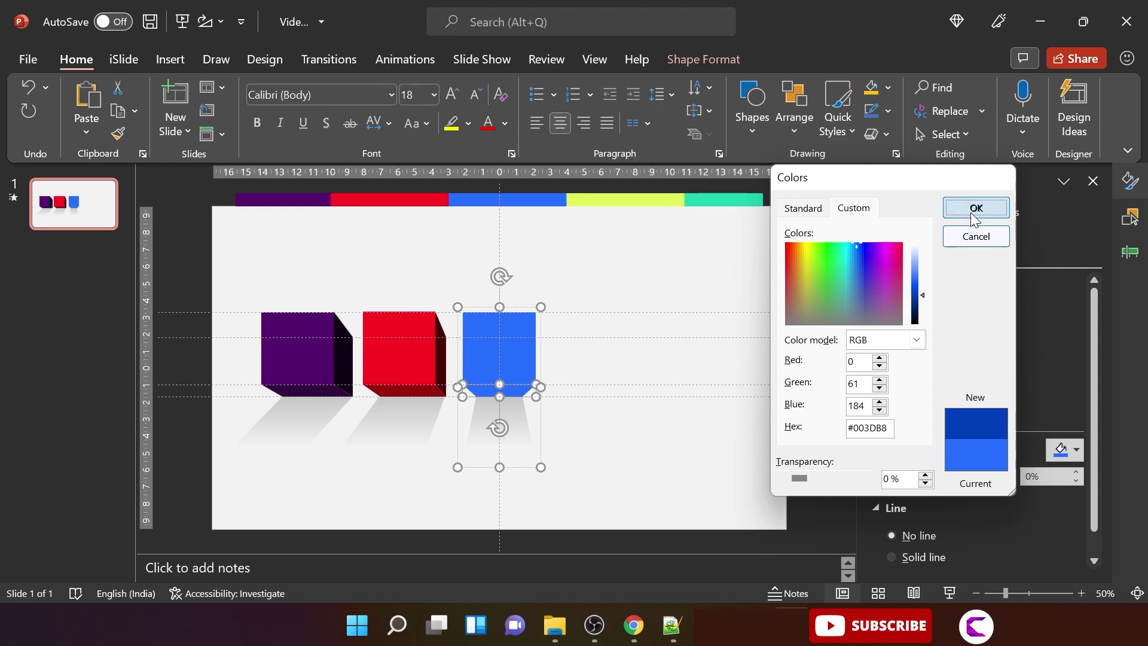
click(975, 209)
click(658, 468)
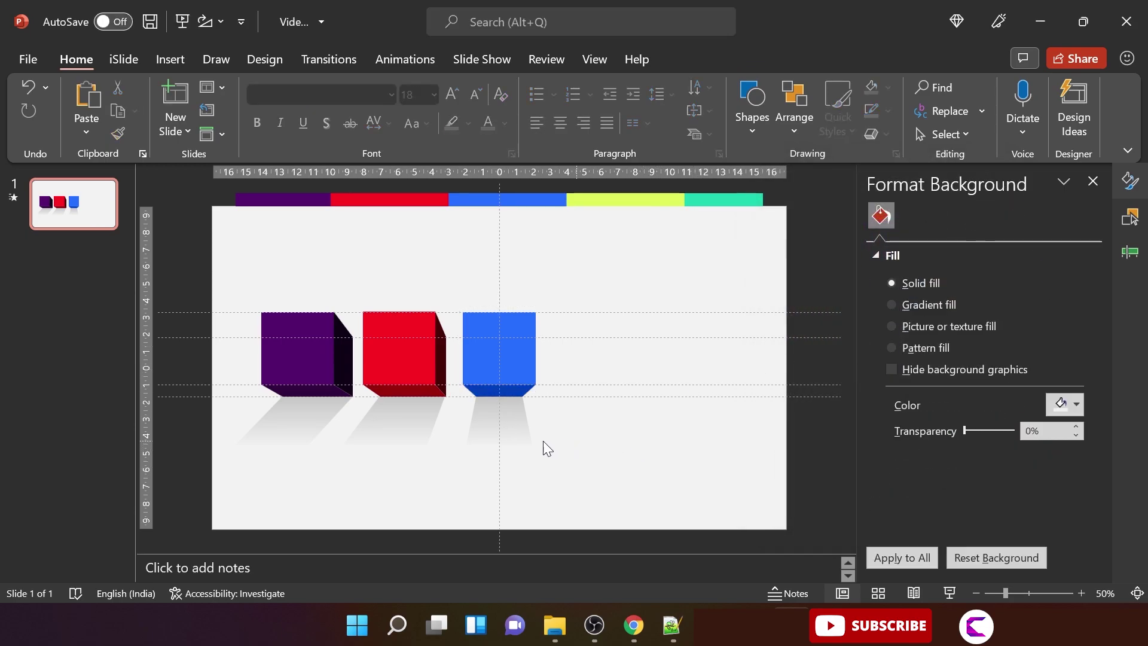
Duplicate the purple and red cubes, move the copies right and group them
click(418, 426)
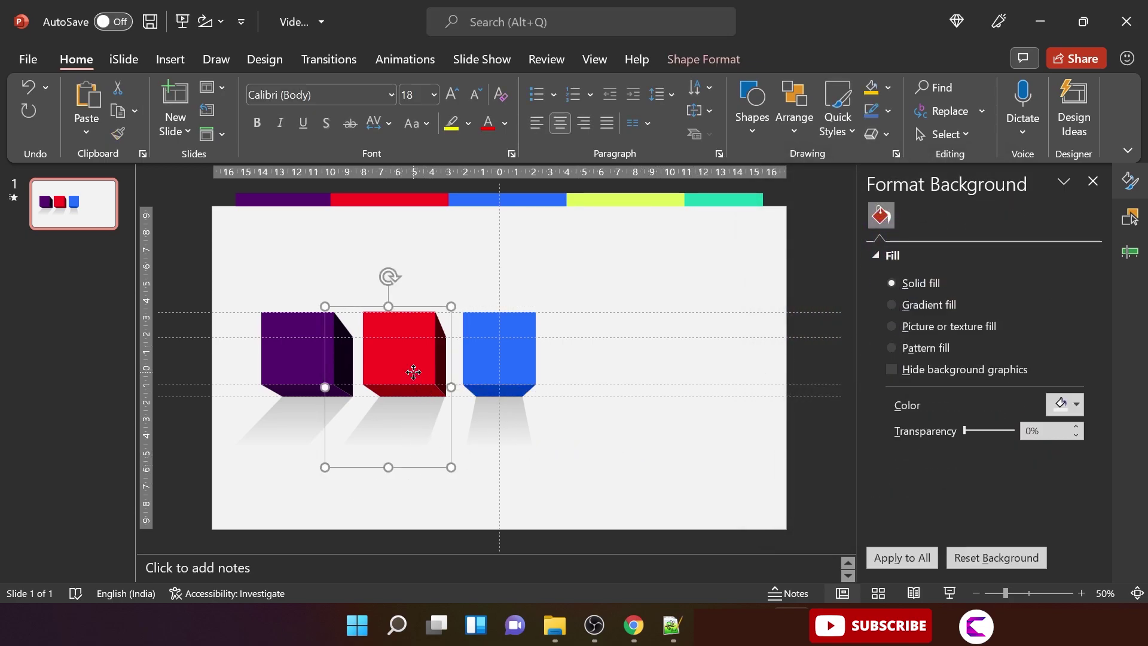
ctrl+click(293, 372)
key(ctrl+c)
key(ctrl+v)
drag(410, 385, 728, 403)
key(ctrl+g)
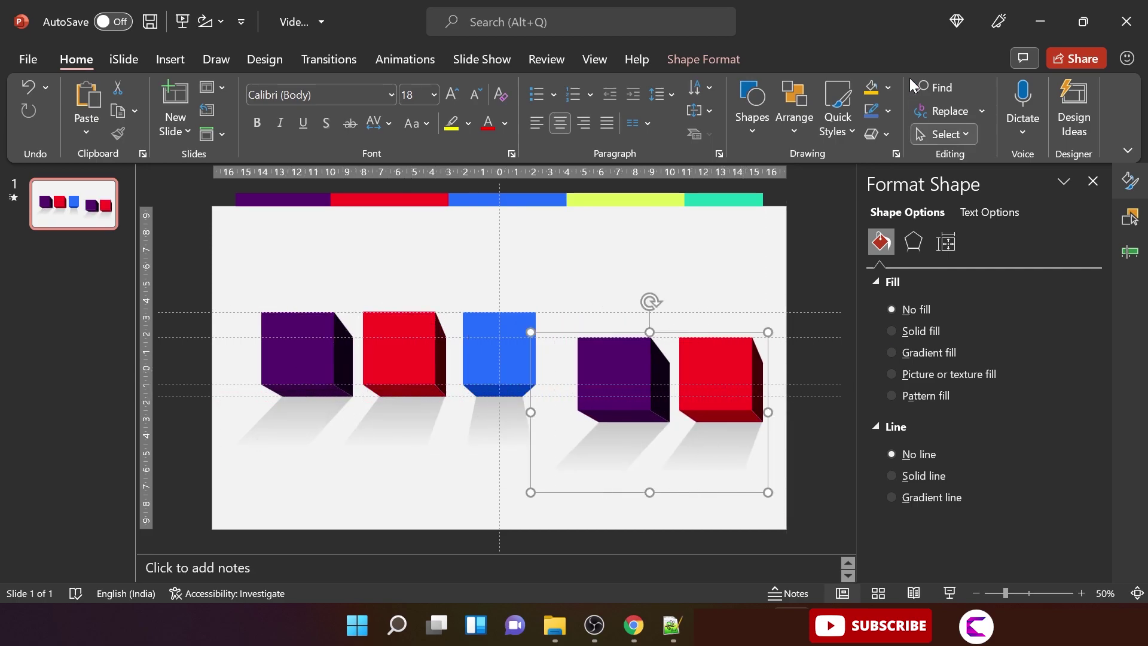
Flip the copied pair horizontally and line it up with the row
click(704, 59)
click(912, 138)
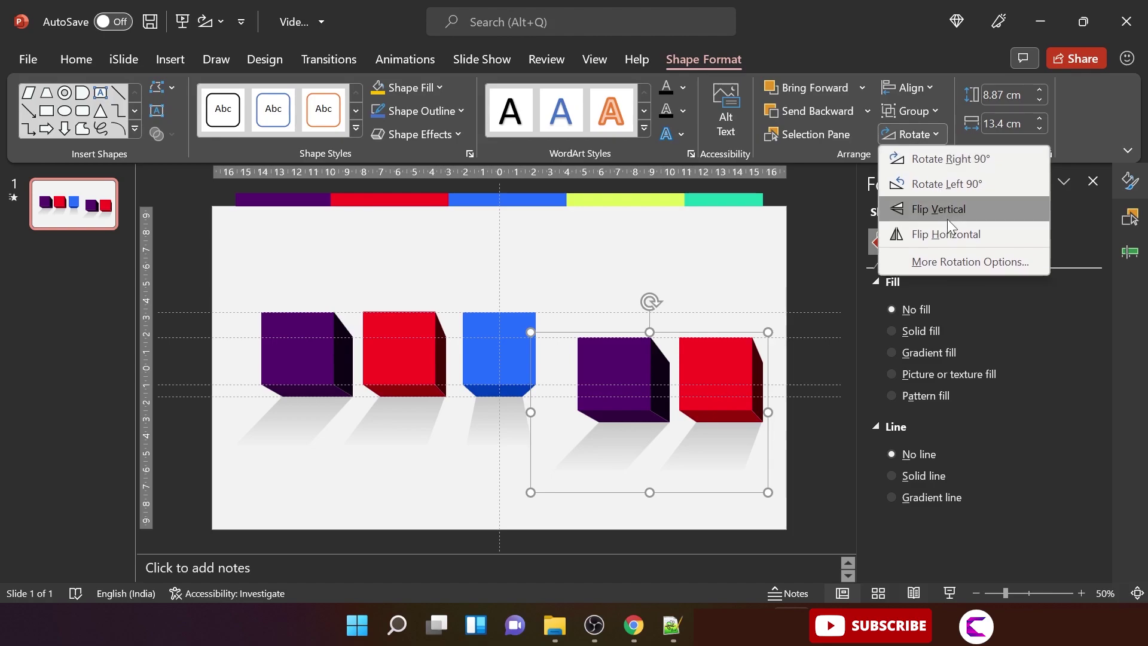
click(950, 236)
drag(675, 375, 694, 356)
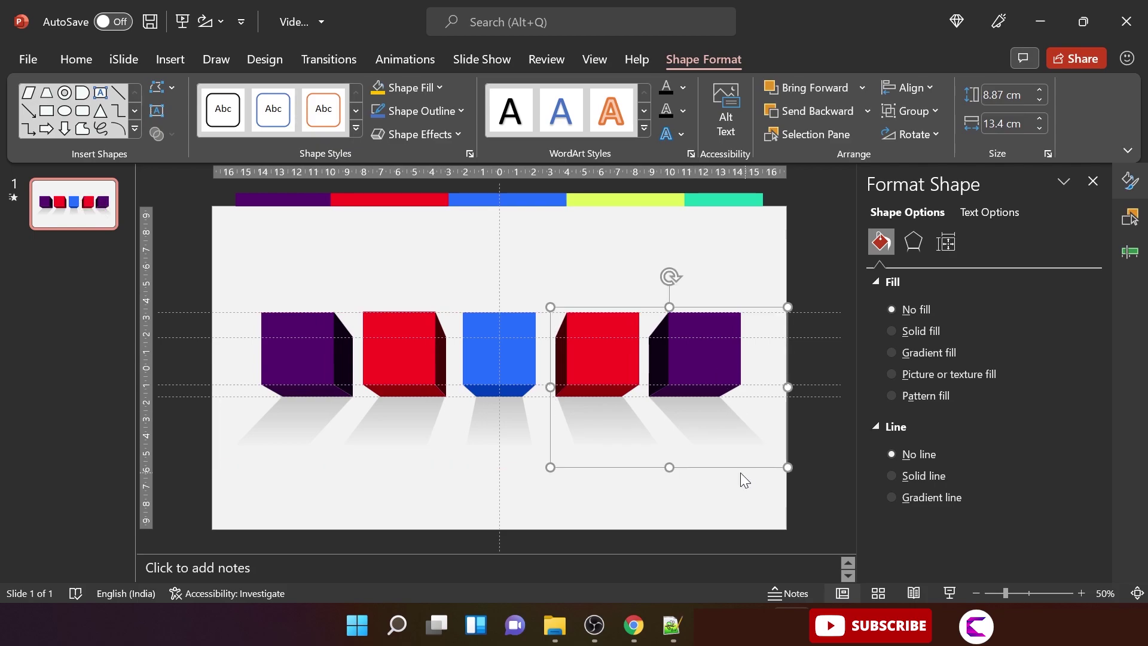
click(632, 536)
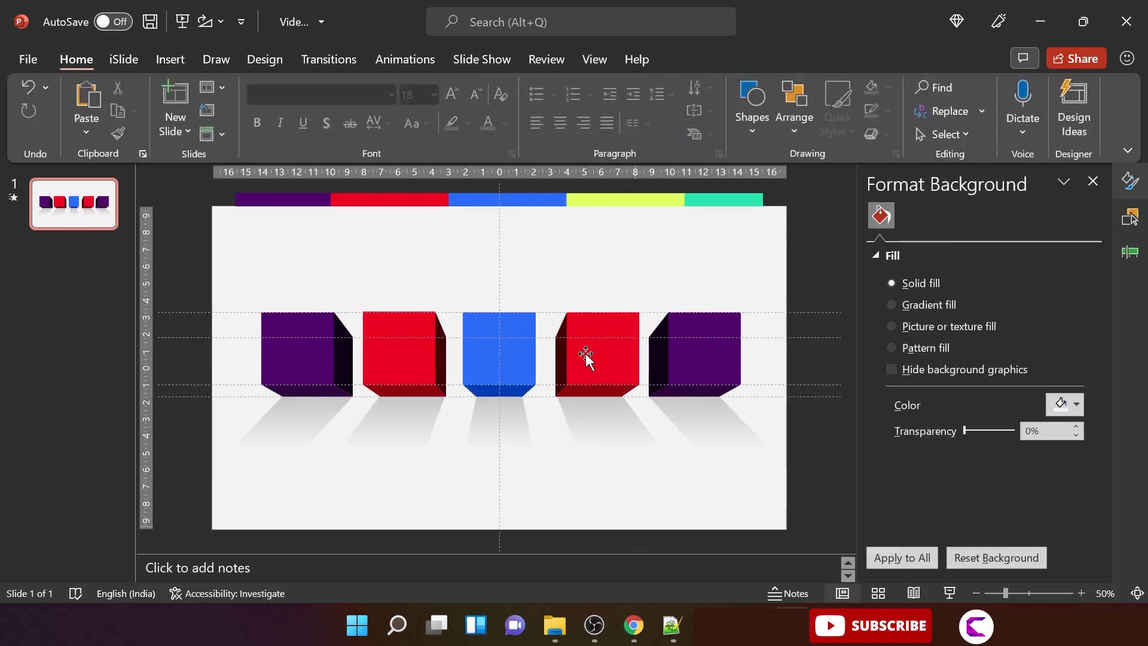
Give the fourth cube's front the bar's yellow-green and its bottom a darker green
click(614, 354)
click(614, 354)
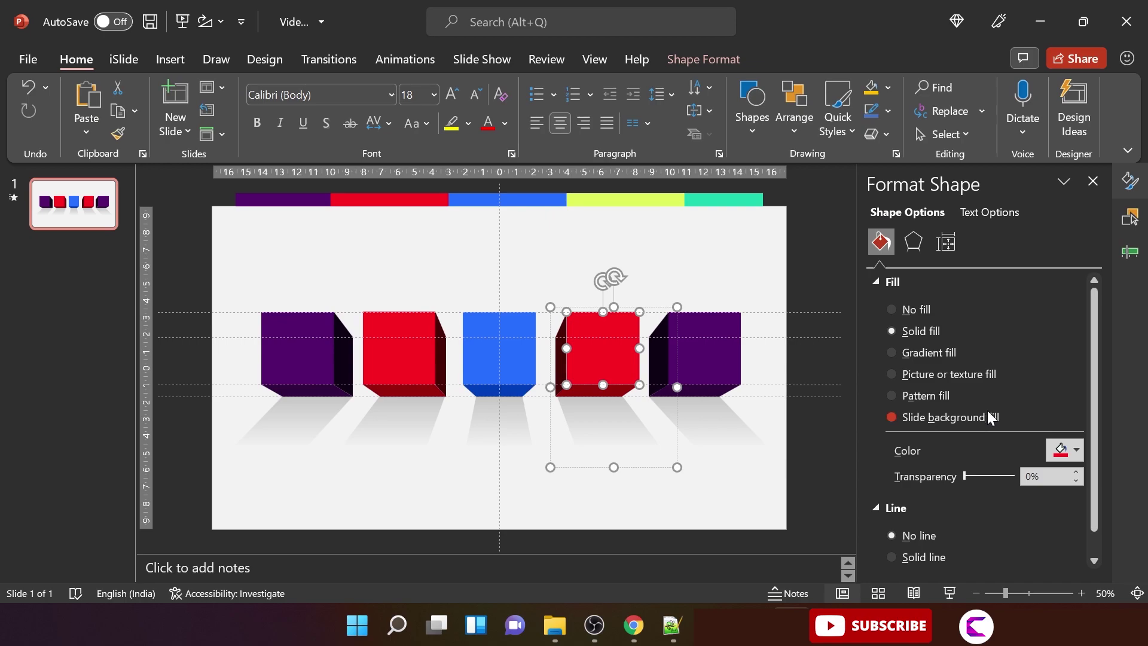
click(1076, 450)
click(1030, 423)
click(589, 198)
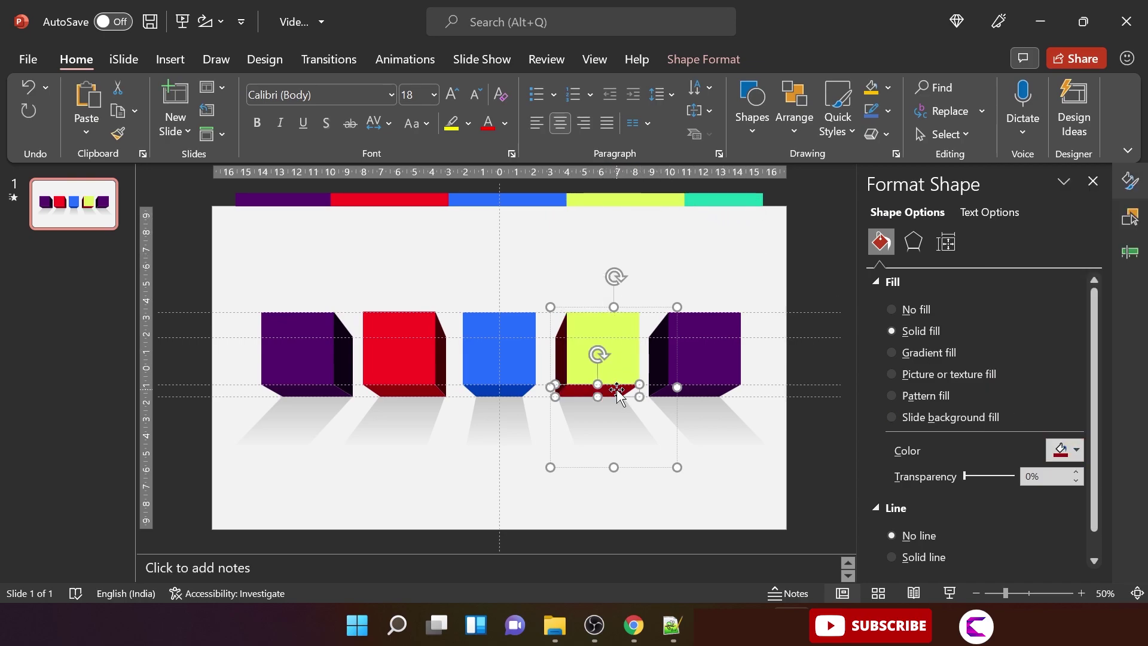
click(1047, 449)
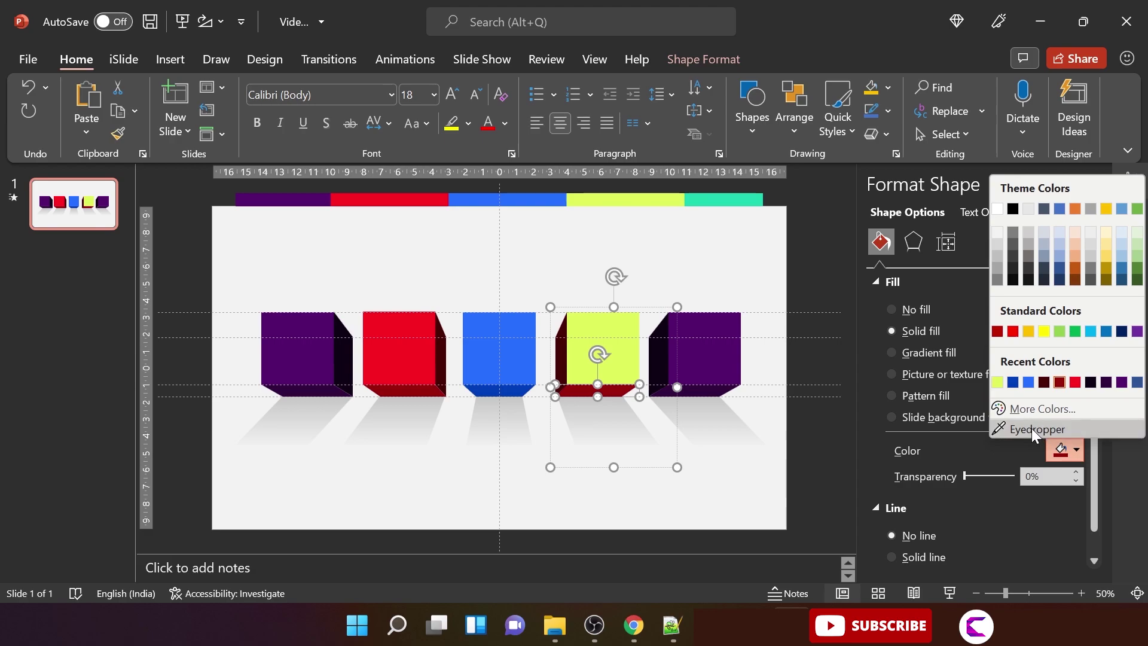
click(998, 383)
click(1059, 448)
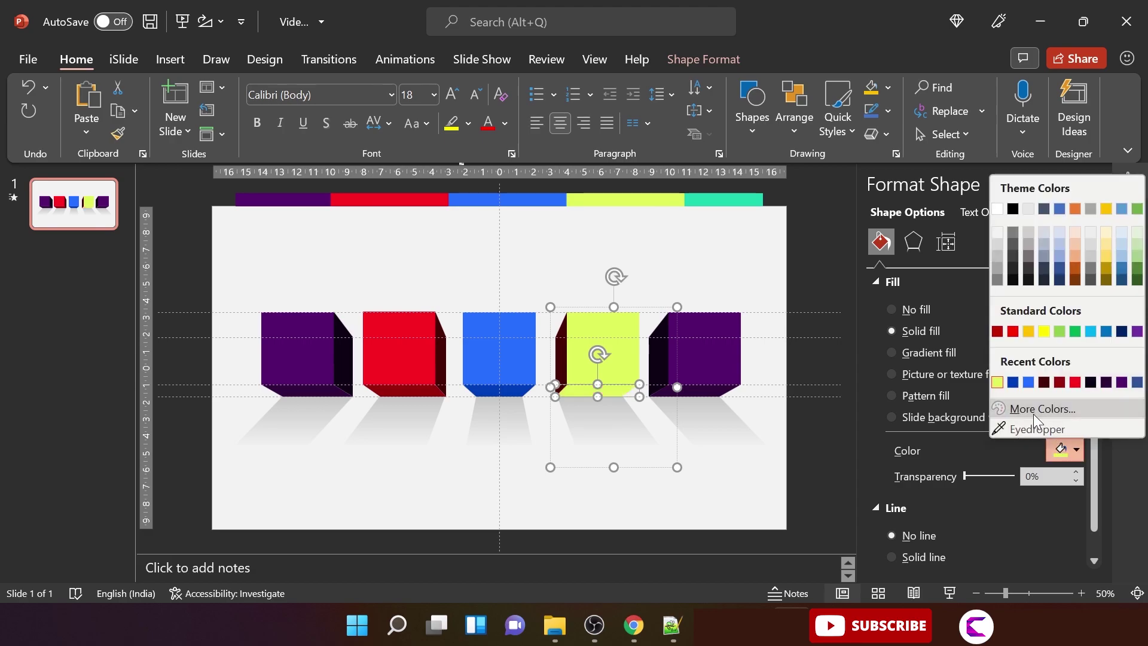
click(1033, 411)
drag(921, 273, 927, 295)
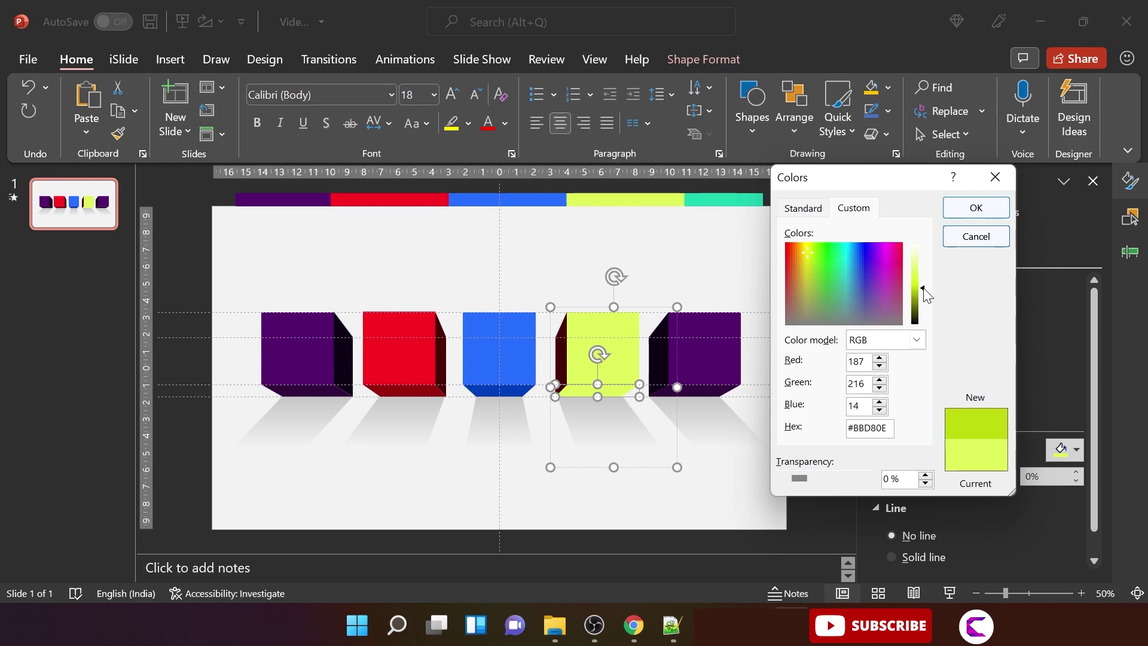
click(970, 210)
Fill the fourth cube's left side face with a darker green
click(561, 354)
click(1067, 450)
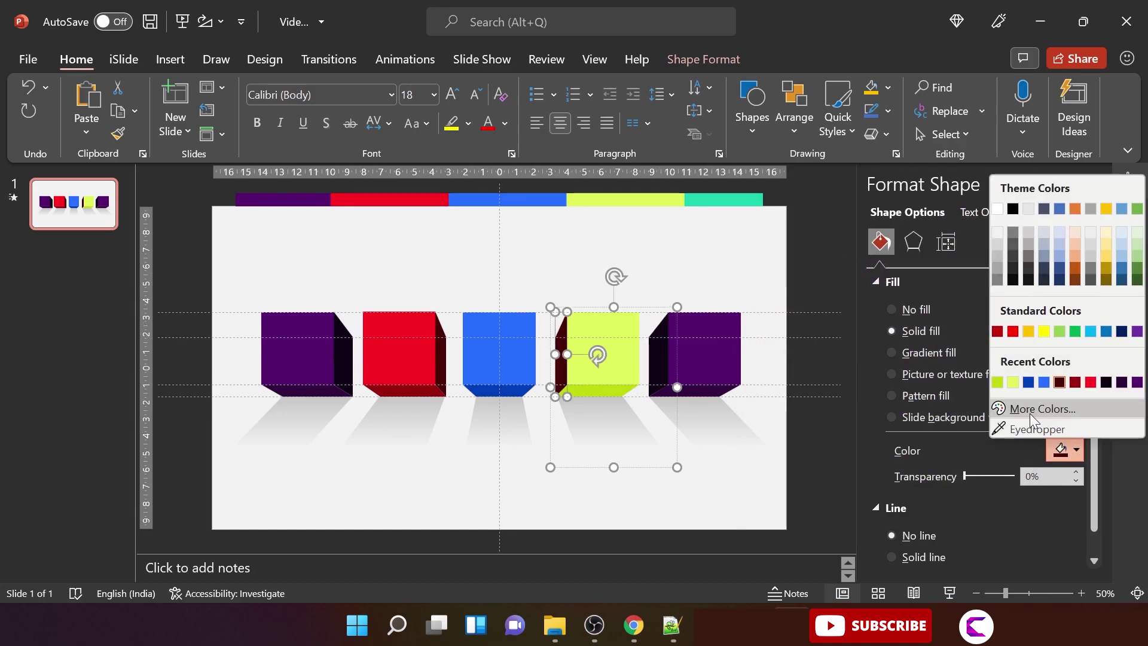
click(997, 382)
click(1067, 451)
click(1041, 408)
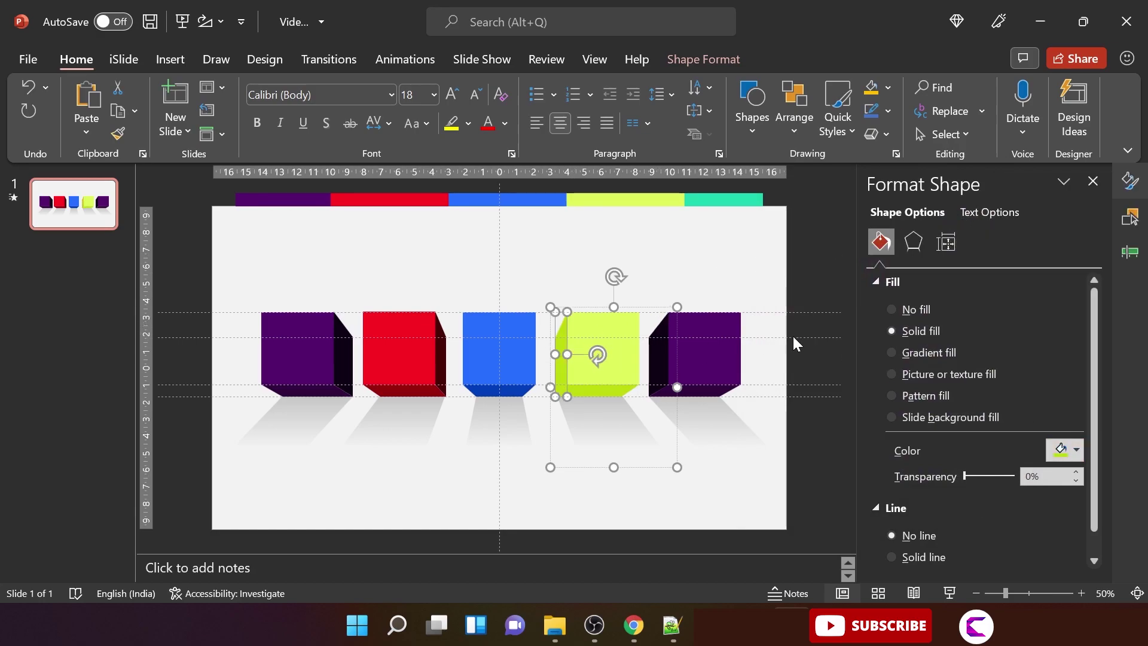
drag(919, 287, 920, 293)
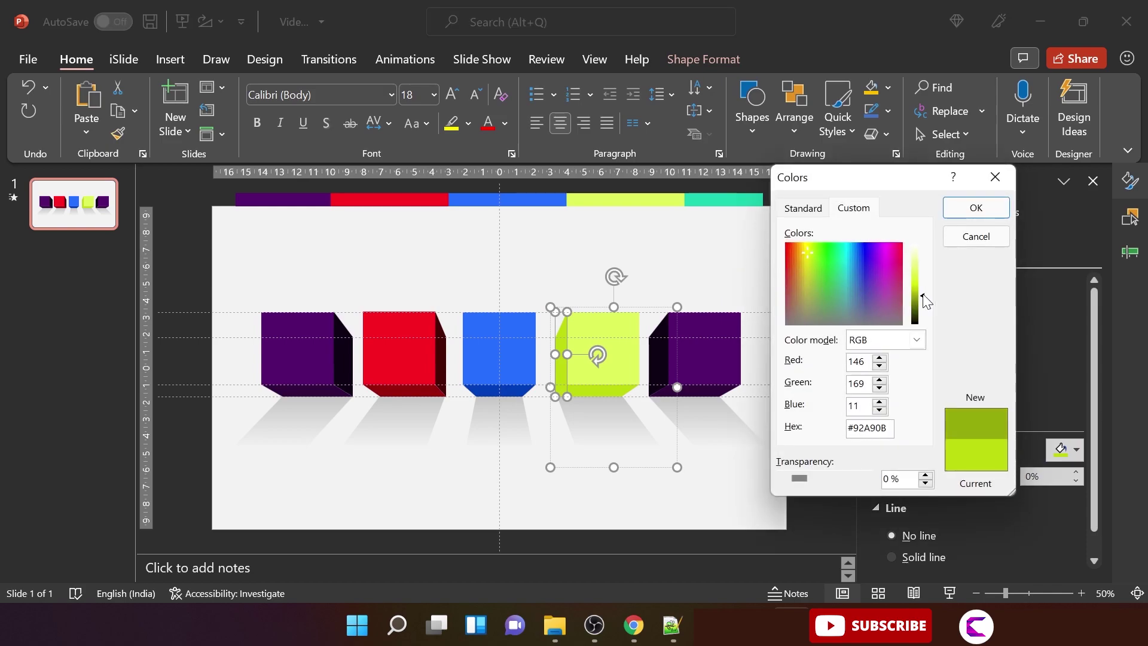
click(976, 208)
click(731, 466)
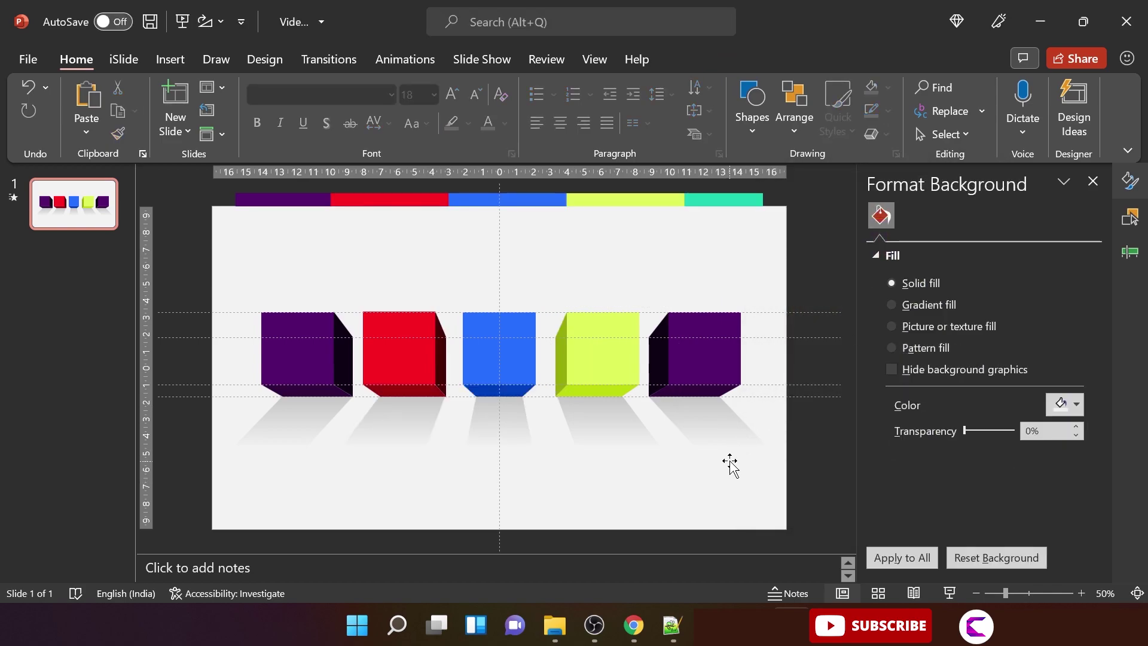
click(711, 365)
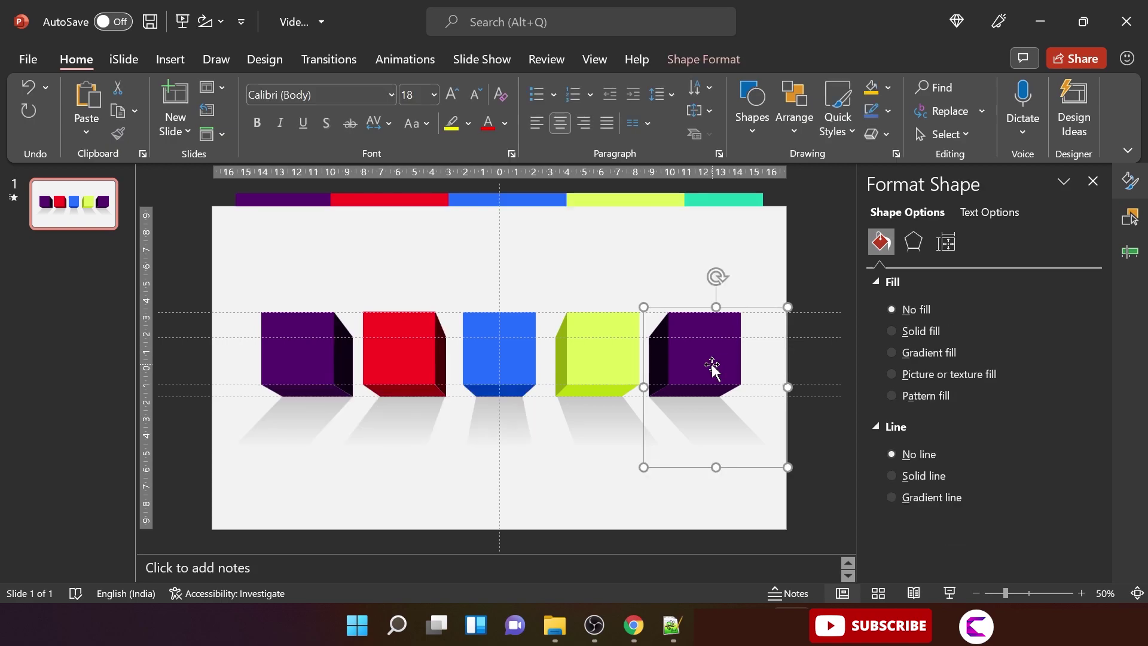
Fill the fifth cube's front and bottom faces with the bar's teal #17A58A
click(710, 369)
click(1069, 456)
click(1028, 429)
click(729, 200)
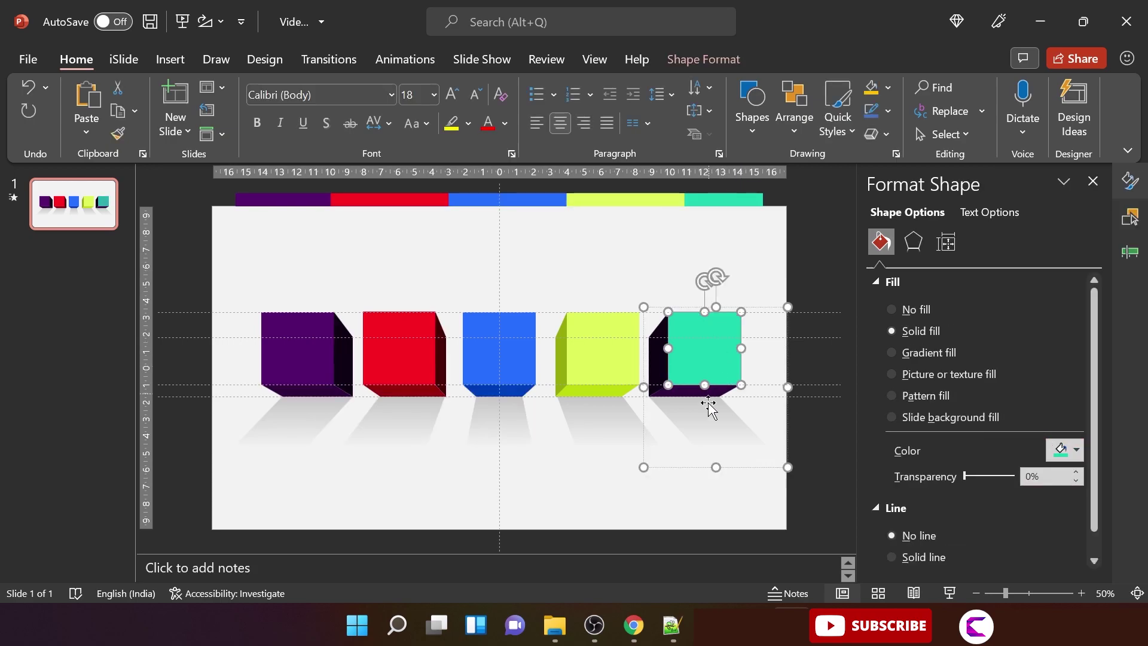
click(706, 393)
click(1071, 450)
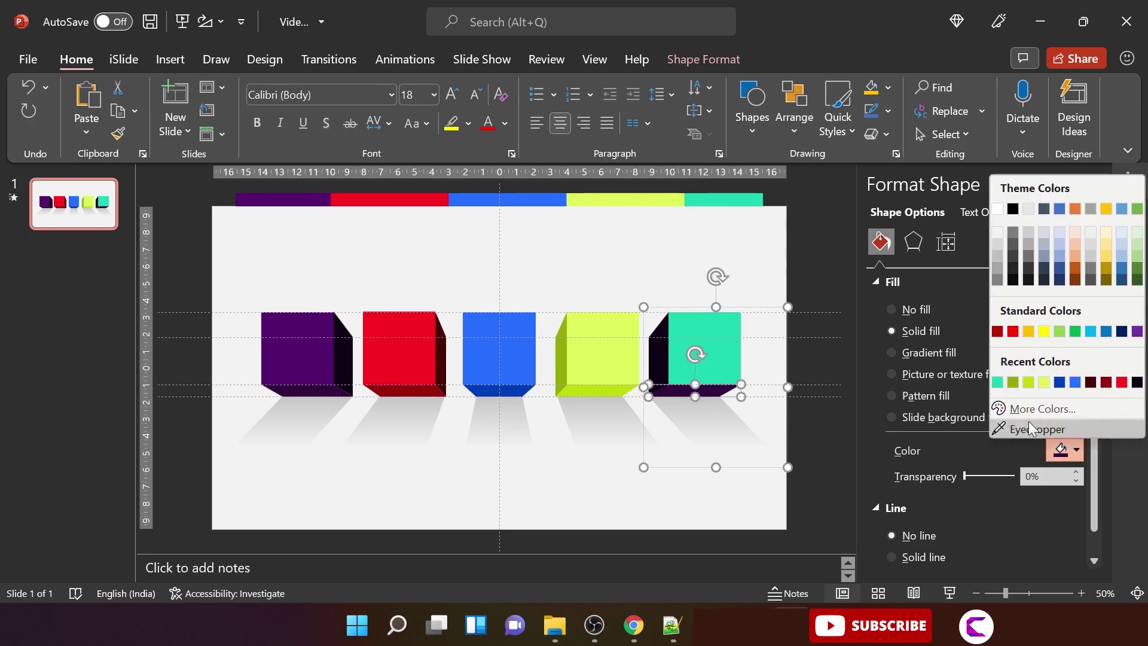
click(997, 381)
click(1070, 450)
click(1040, 409)
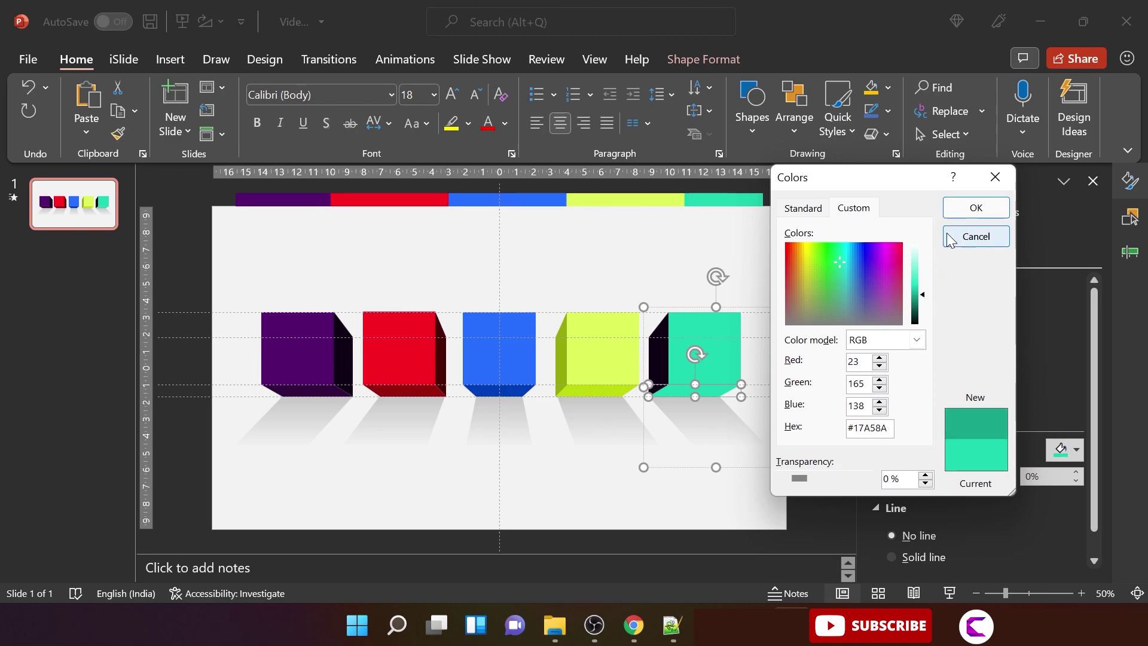
click(975, 208)
Darken the fifth cube's side face to teal #12806B
click(669, 359)
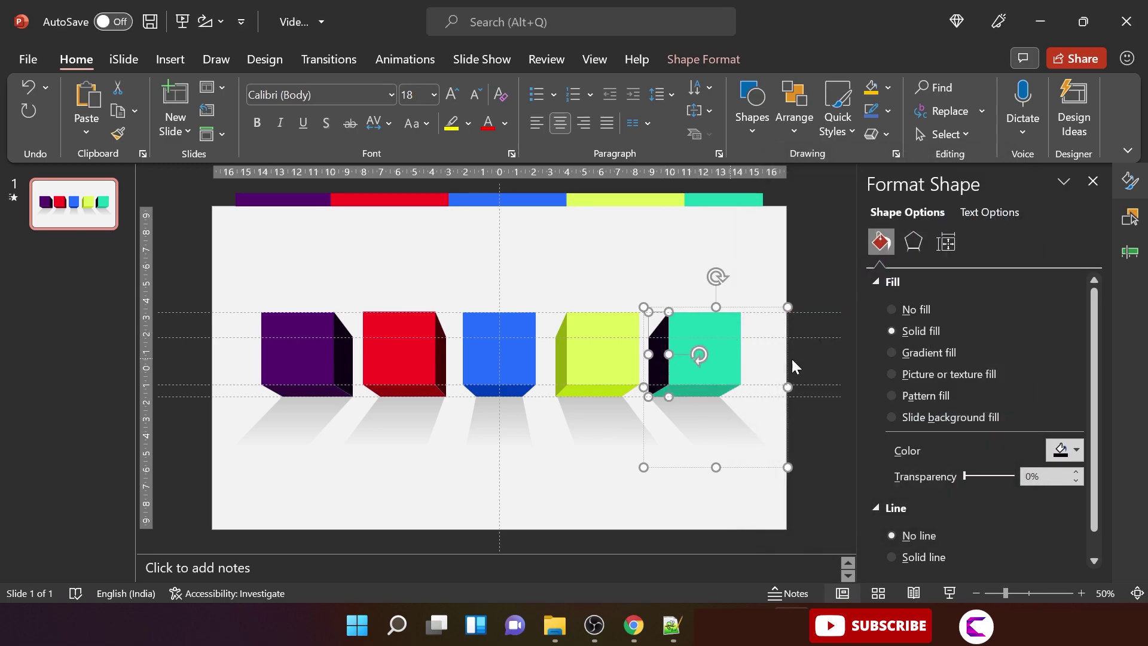
click(1070, 451)
click(1003, 386)
click(1070, 450)
click(1024, 408)
drag(924, 296, 922, 310)
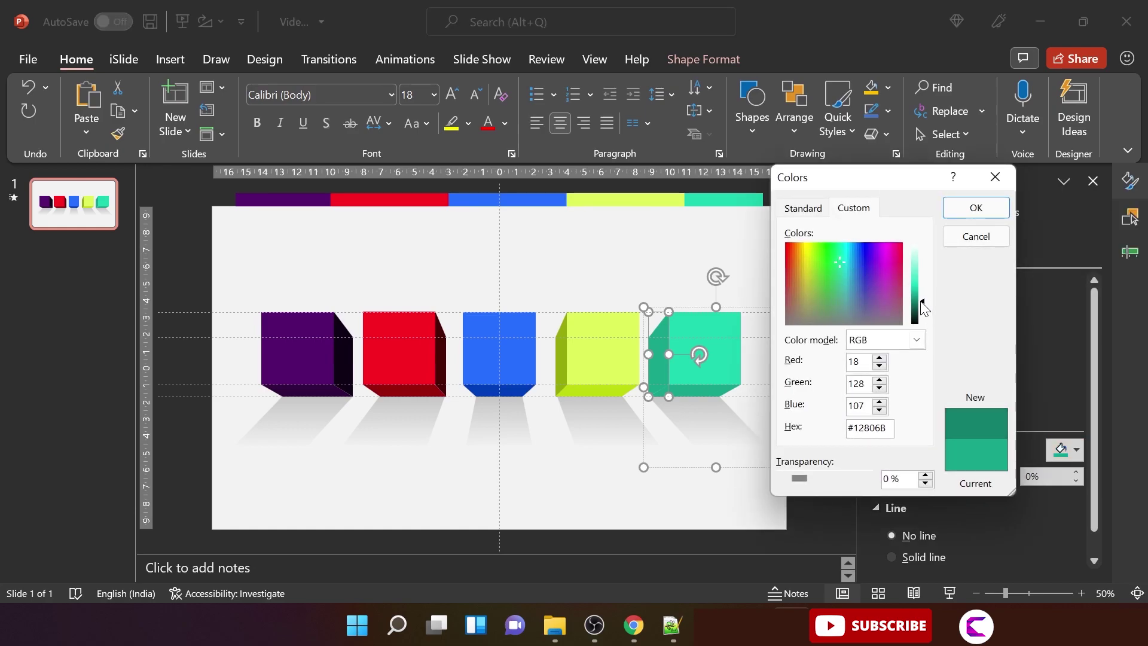
click(961, 209)
click(683, 473)
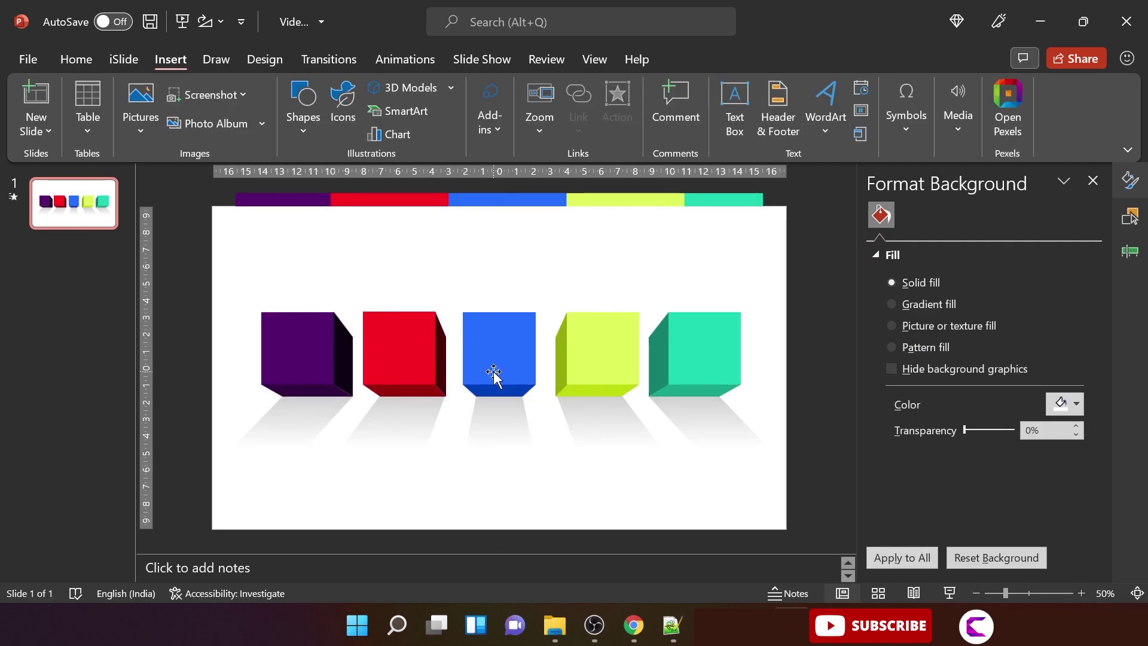
Paste a copy of the blue cube's front face above the row of cubes
click(497, 360)
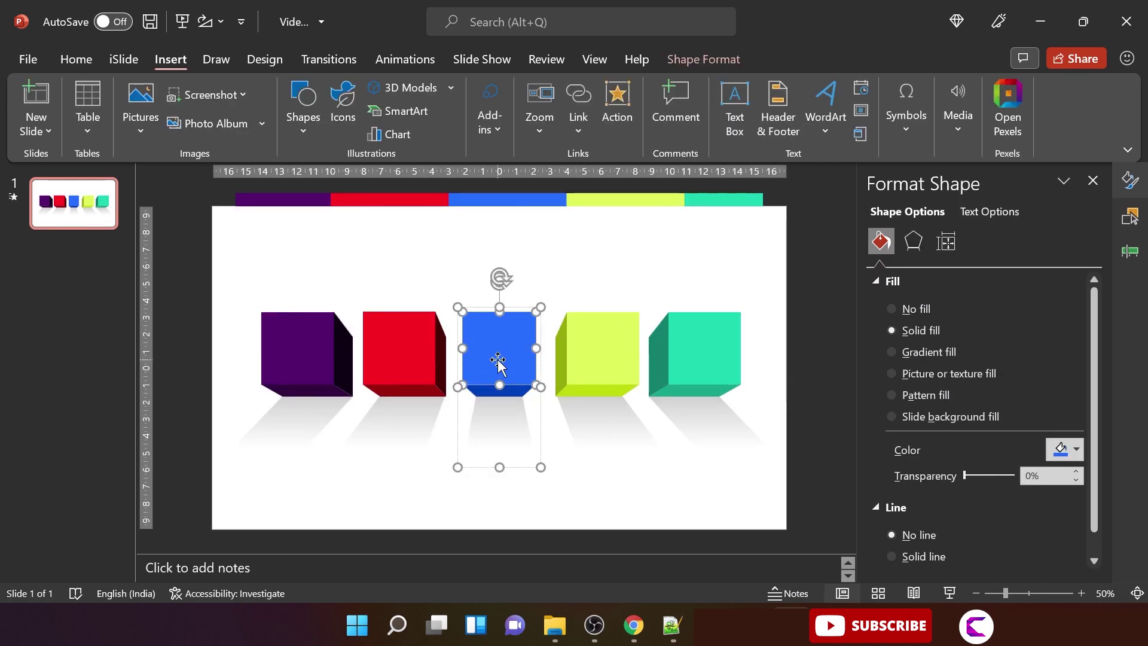
key(ctrl+v)
drag(499, 362, 569, 258)
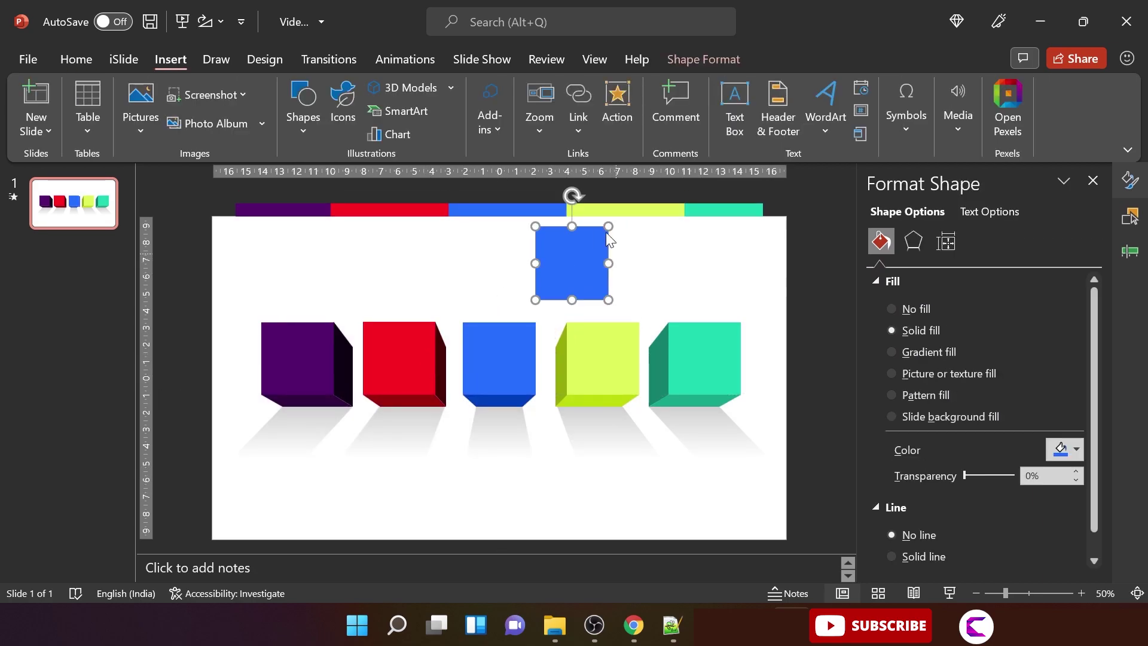
Draw a slanted freeform over the blue copy and intersect the two shapes
click(302, 110)
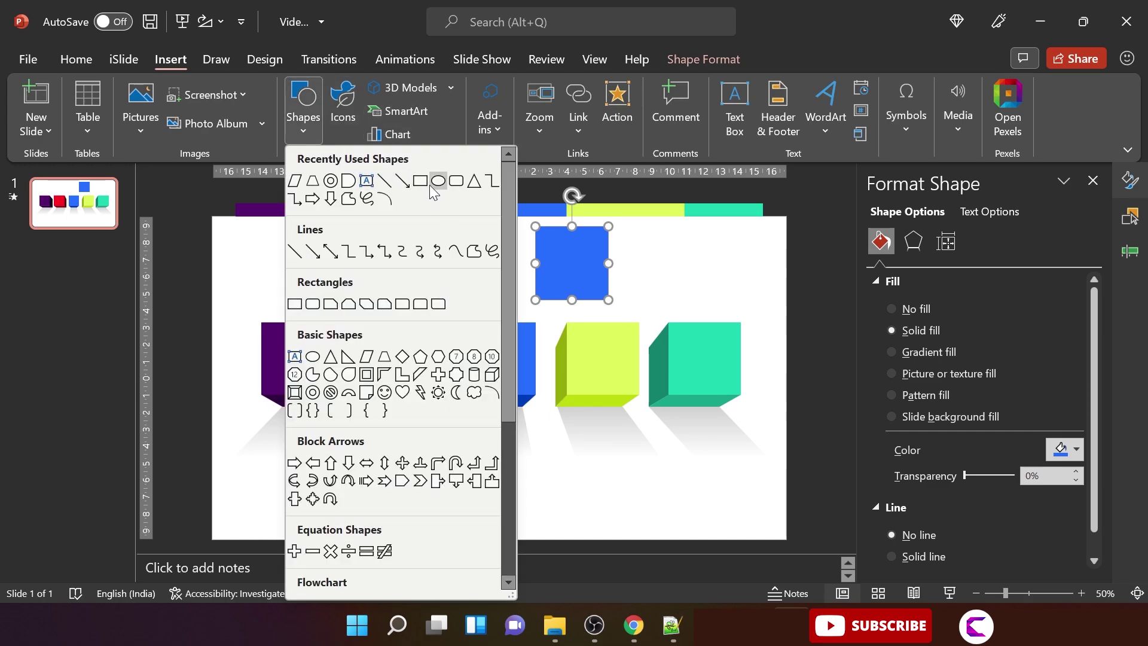
click(349, 199)
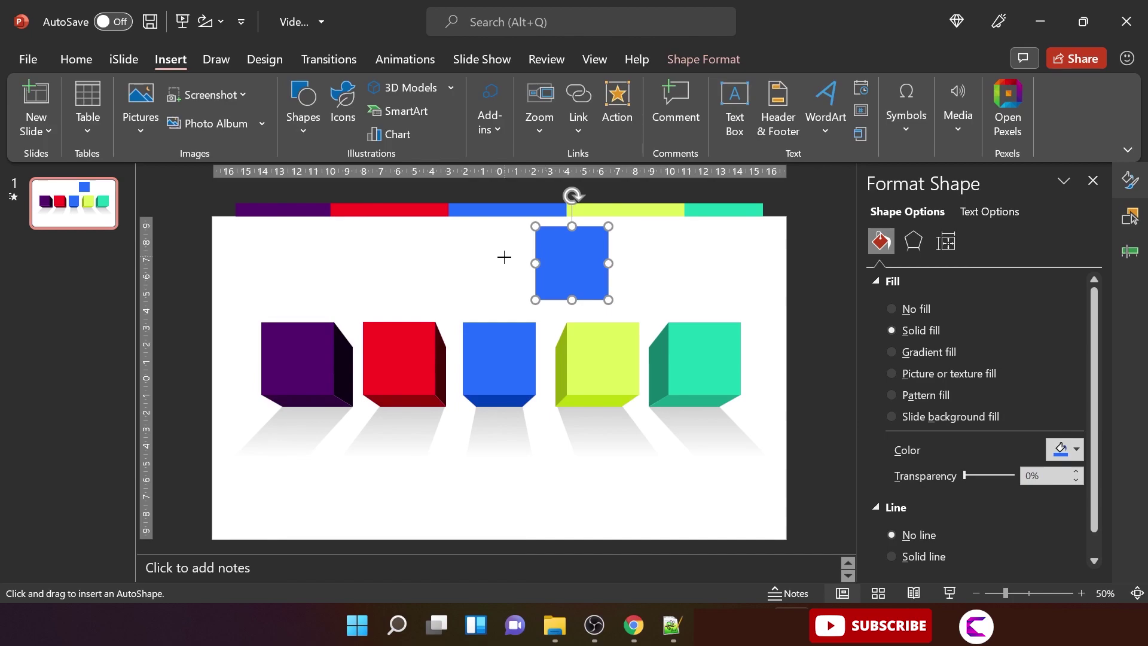
drag(512, 239, 661, 297)
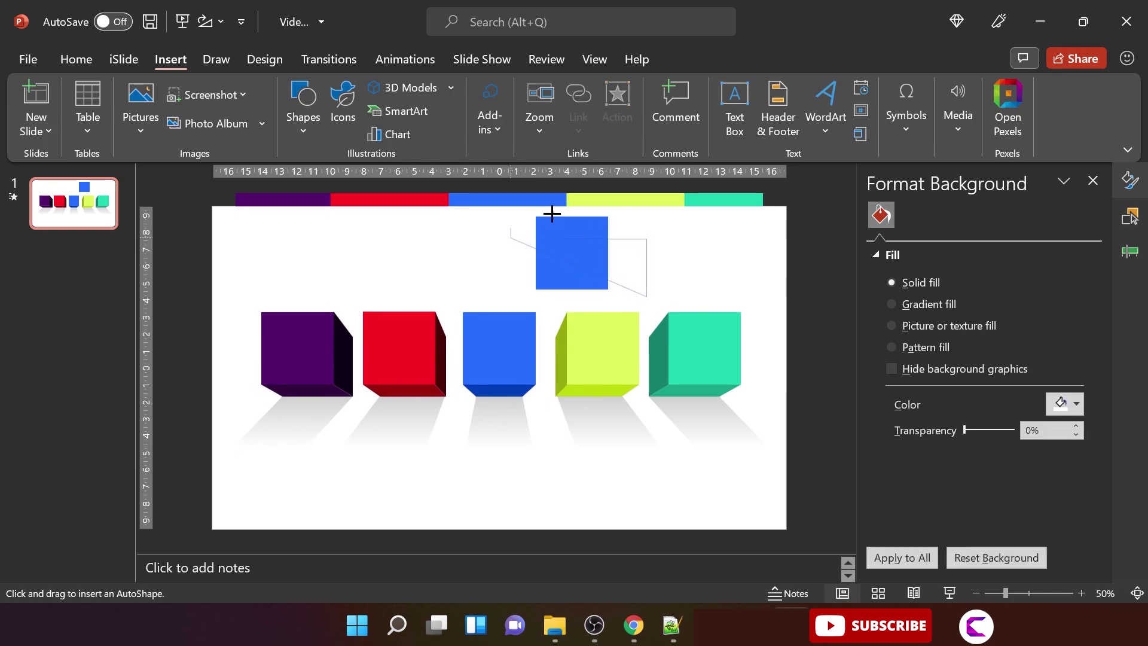
drag(572, 232, 510, 226)
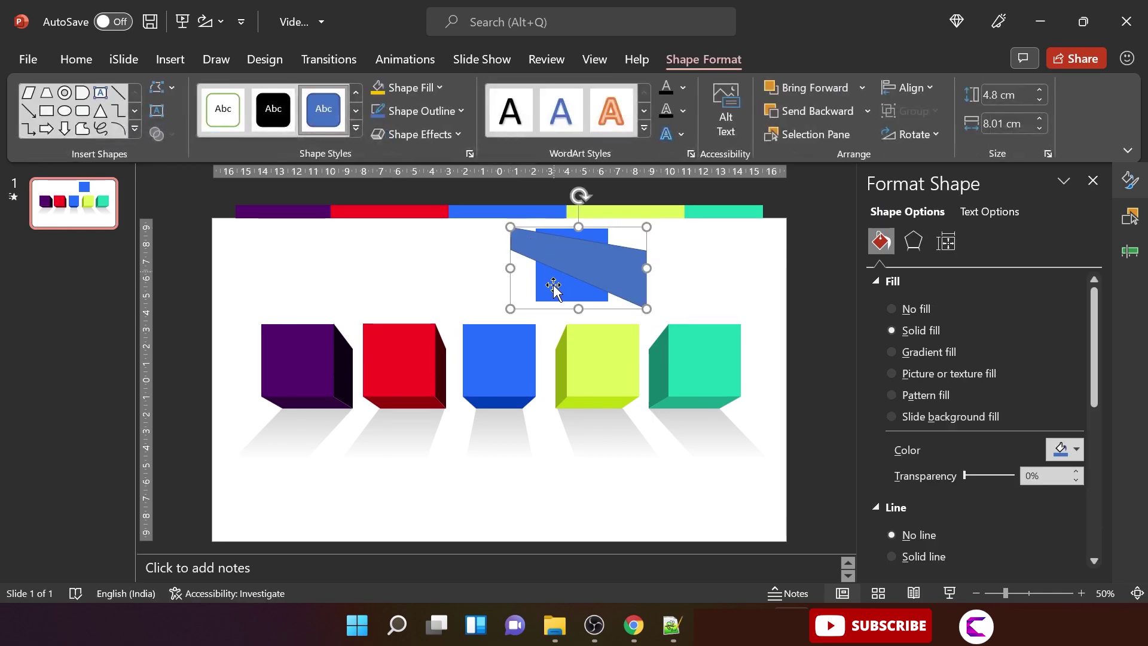
shift+click(592, 268)
click(178, 135)
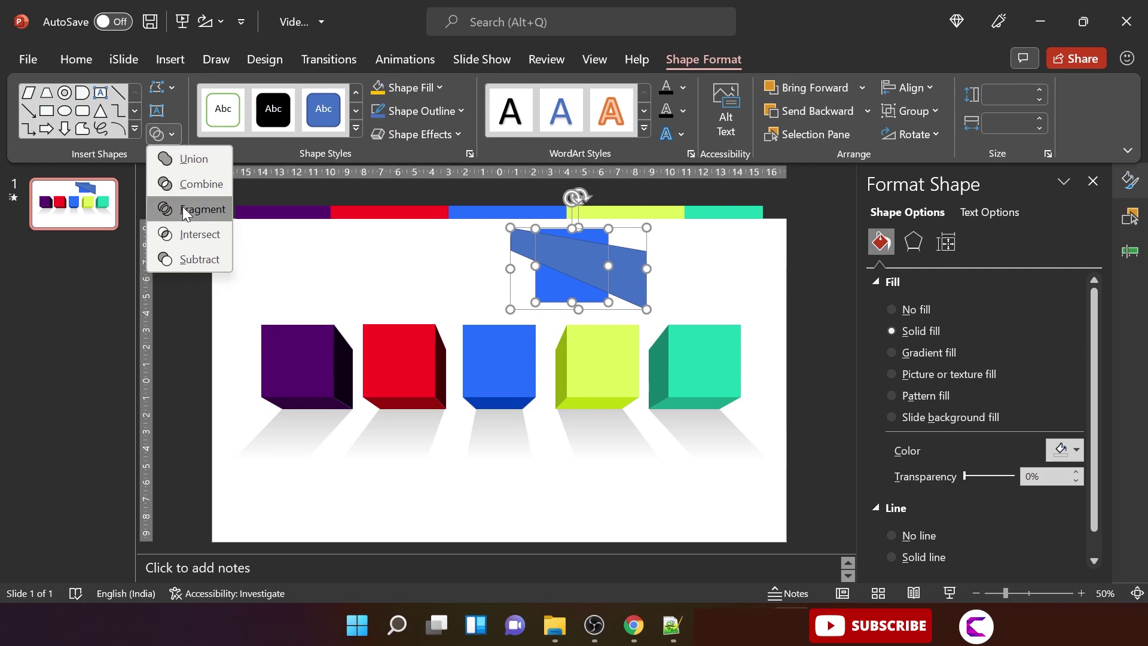
click(186, 229)
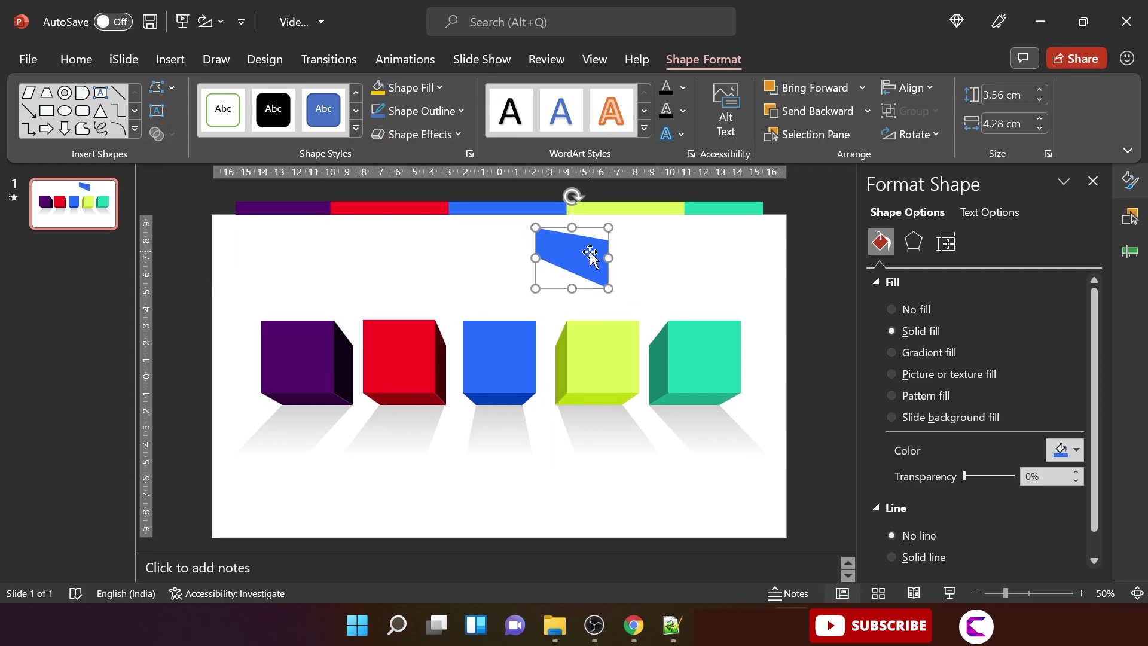
Fill the slanted piece black and place copies on the first four cubes' front faces
click(1075, 455)
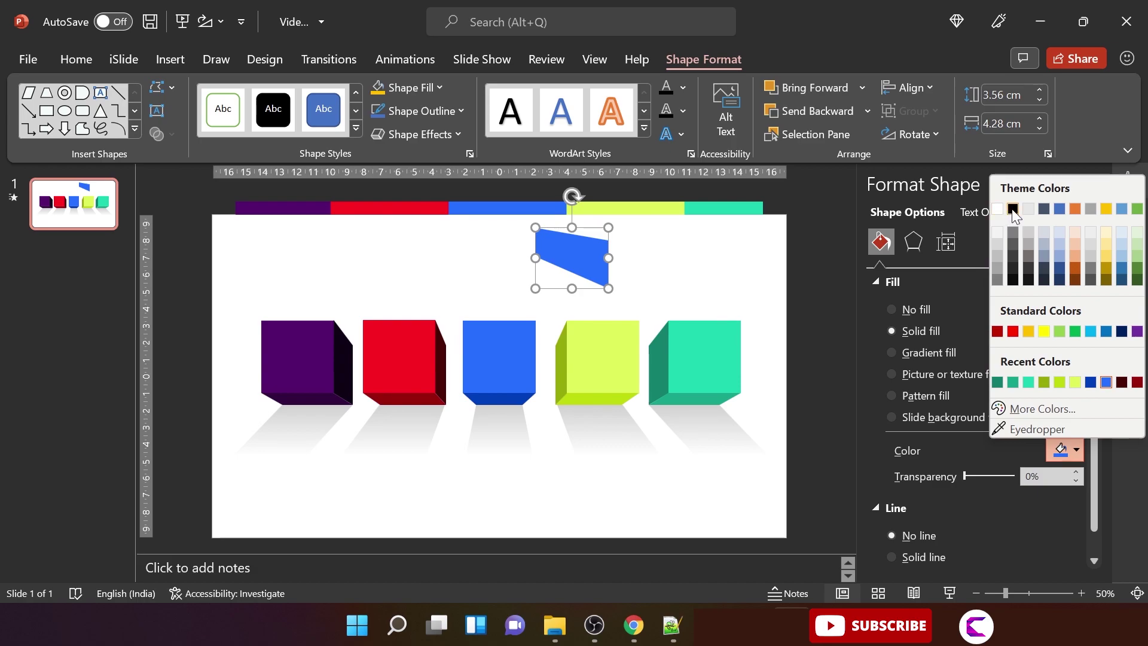
click(1013, 208)
drag(564, 242, 603, 343)
scroll(405, 338, up, 3)
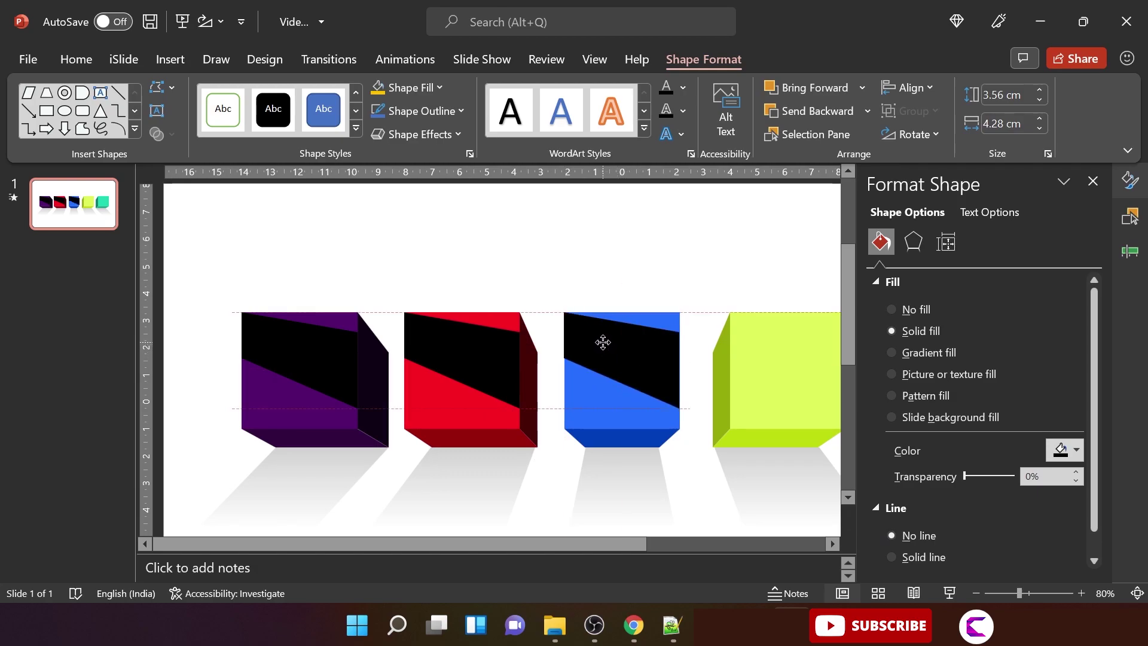
drag(605, 342, 606, 343)
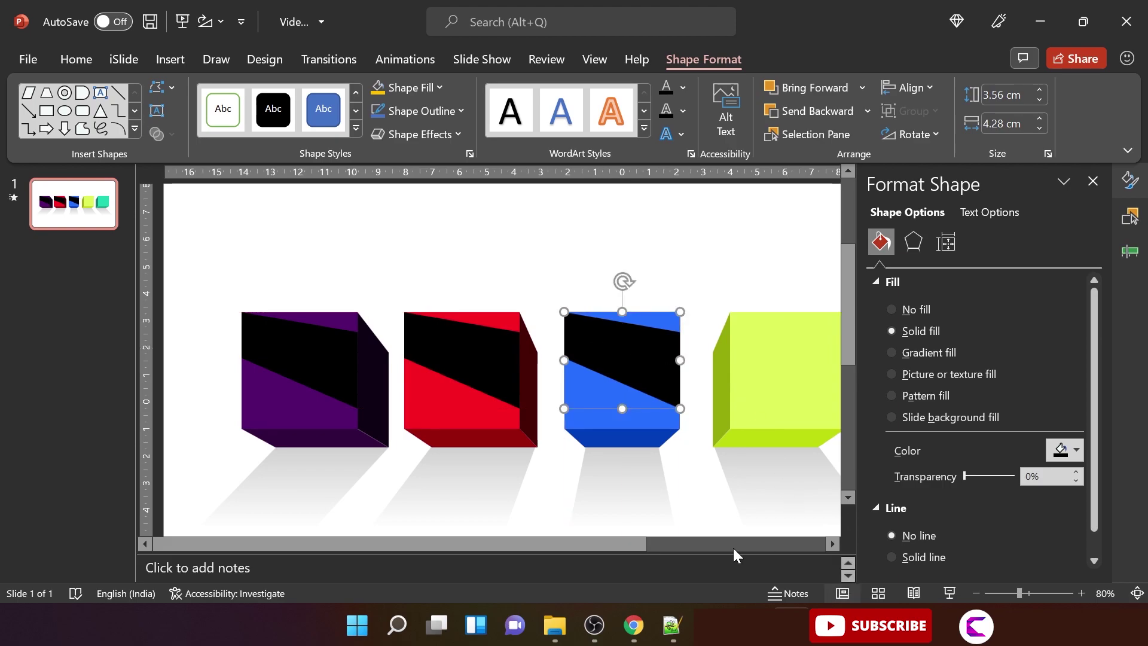
drag(645, 545, 670, 545)
drag(576, 359, 699, 337)
drag(645, 543, 724, 543)
Copy the black slanted band onto the last cube's front face
drag(635, 549, 692, 548)
drag(546, 353, 675, 344)
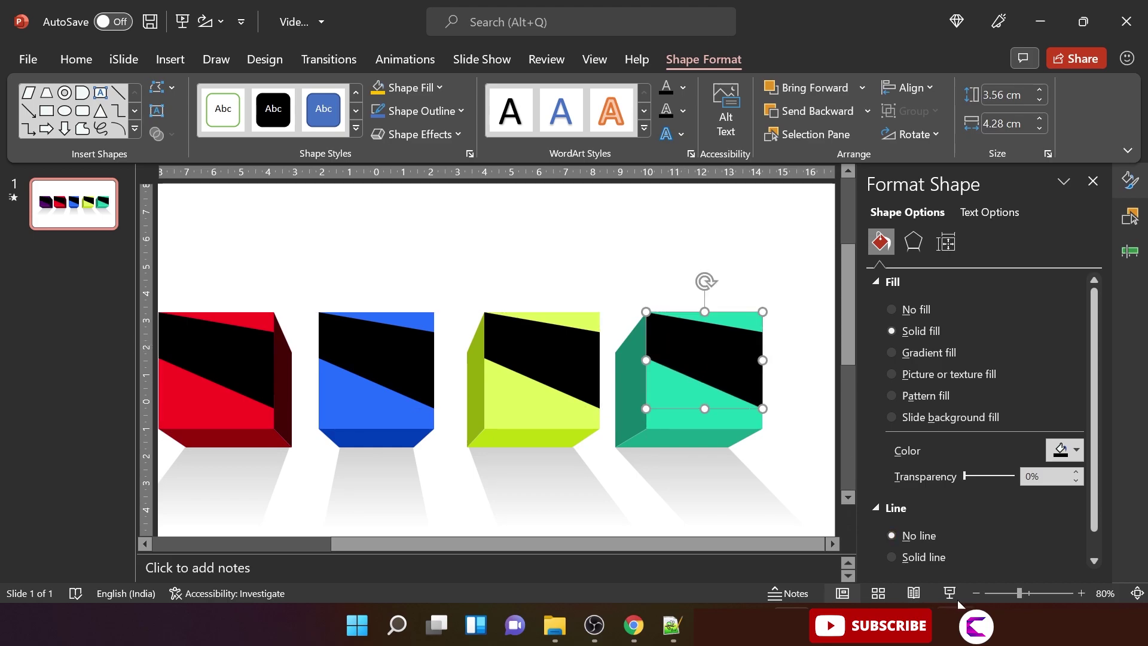
drag(1015, 598, 1010, 598)
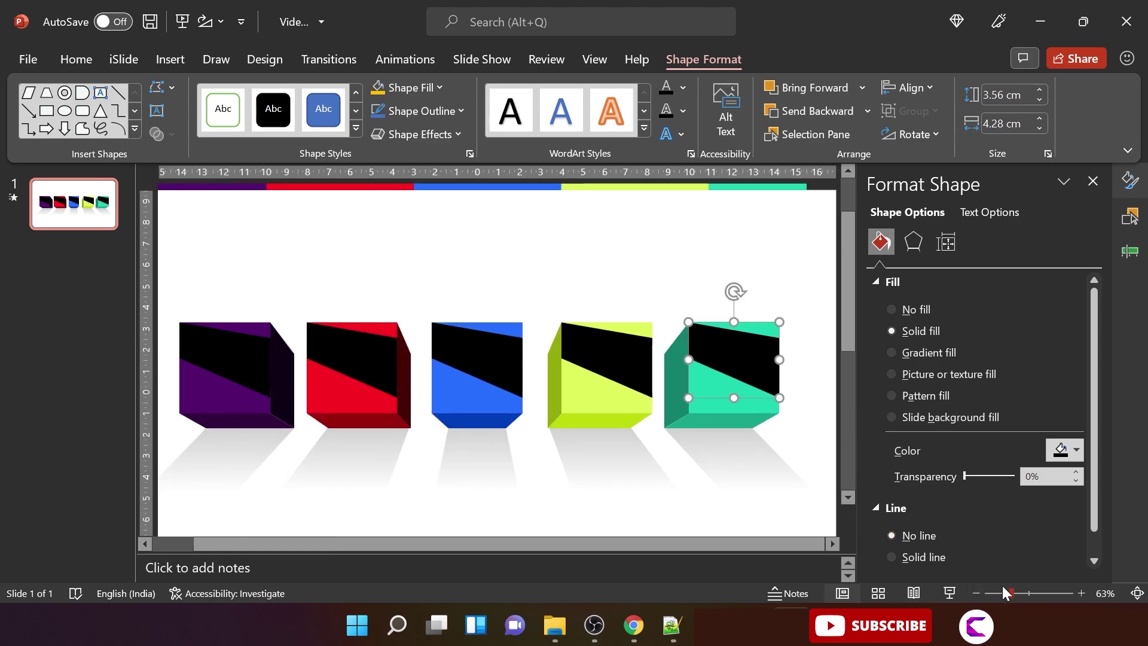
Make all five slanted bands white at 71% transparency
shift+click(583, 351)
shift+click(505, 352)
shift+click(377, 359)
shift+click(253, 356)
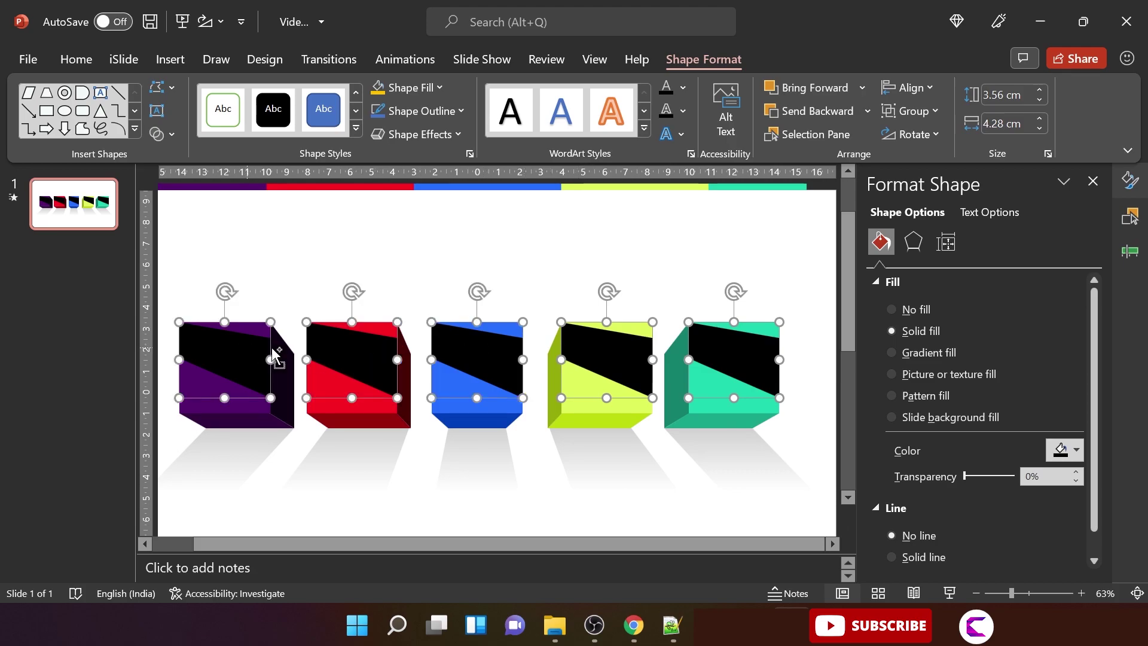
click(1077, 450)
click(998, 209)
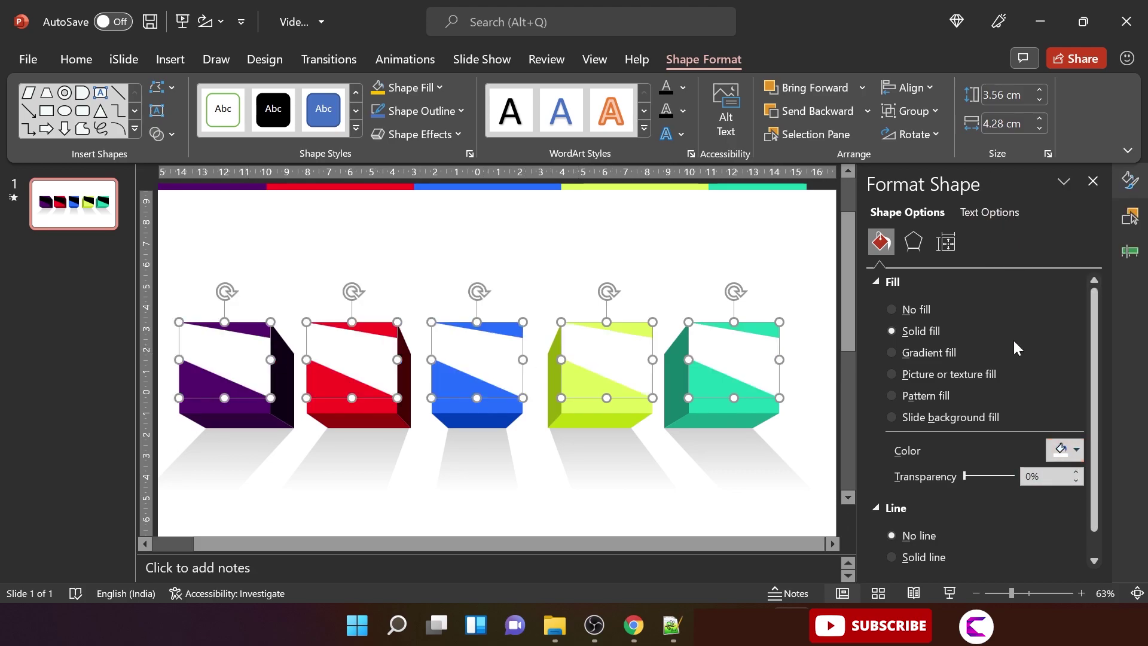
drag(966, 477, 1006, 482)
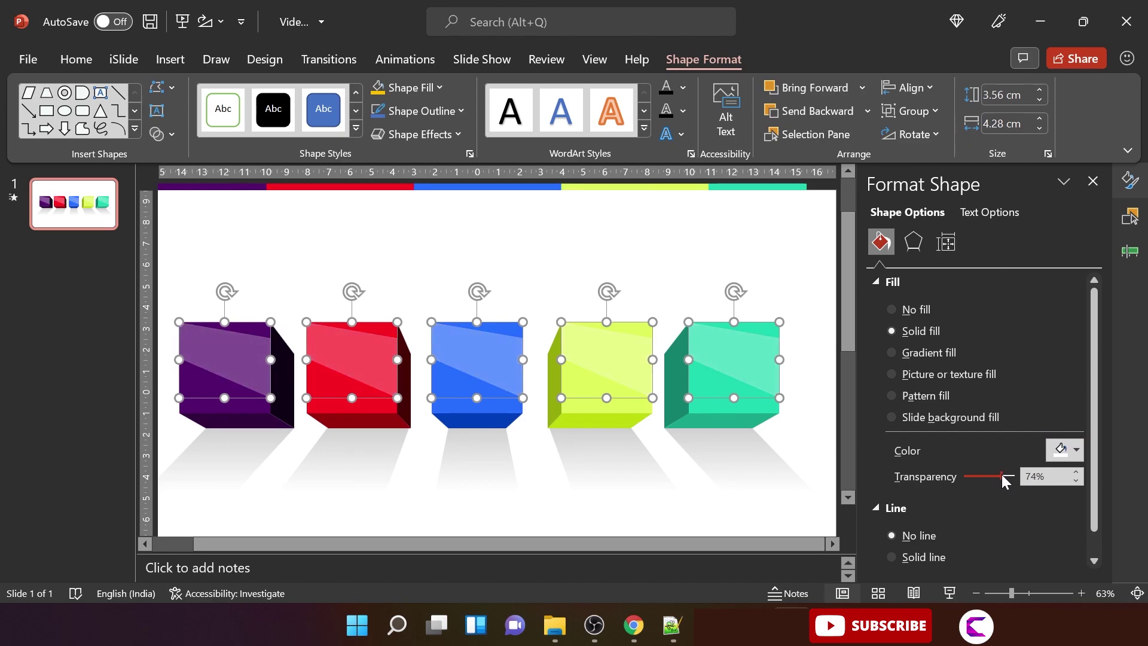
click(760, 259)
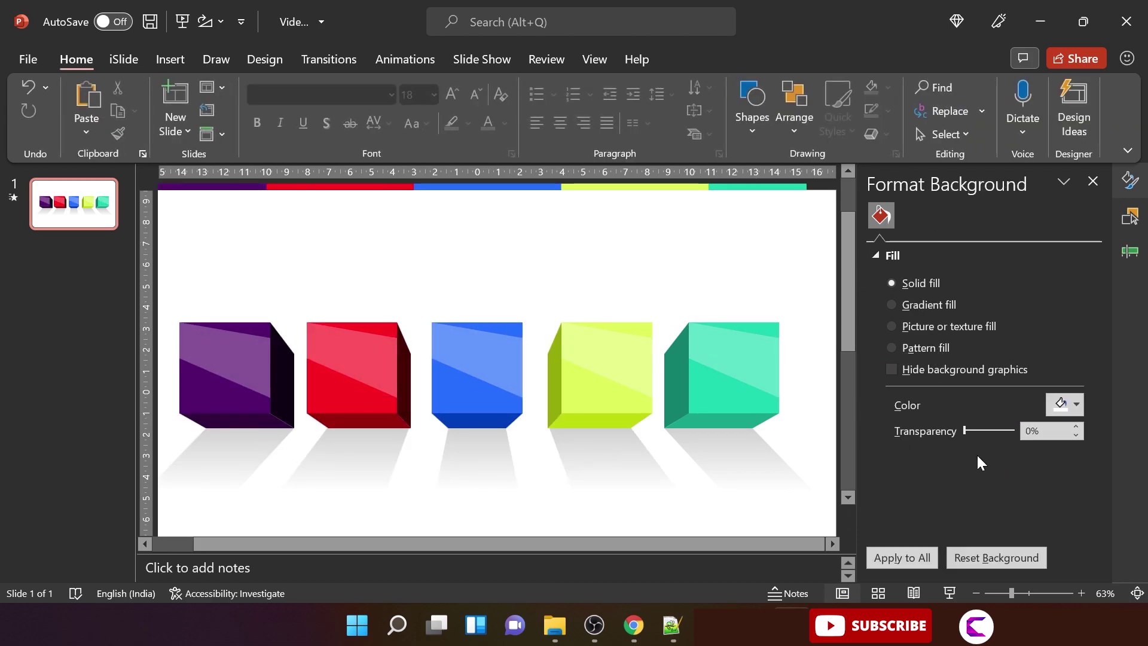
scroll(816, 389, down, 2)
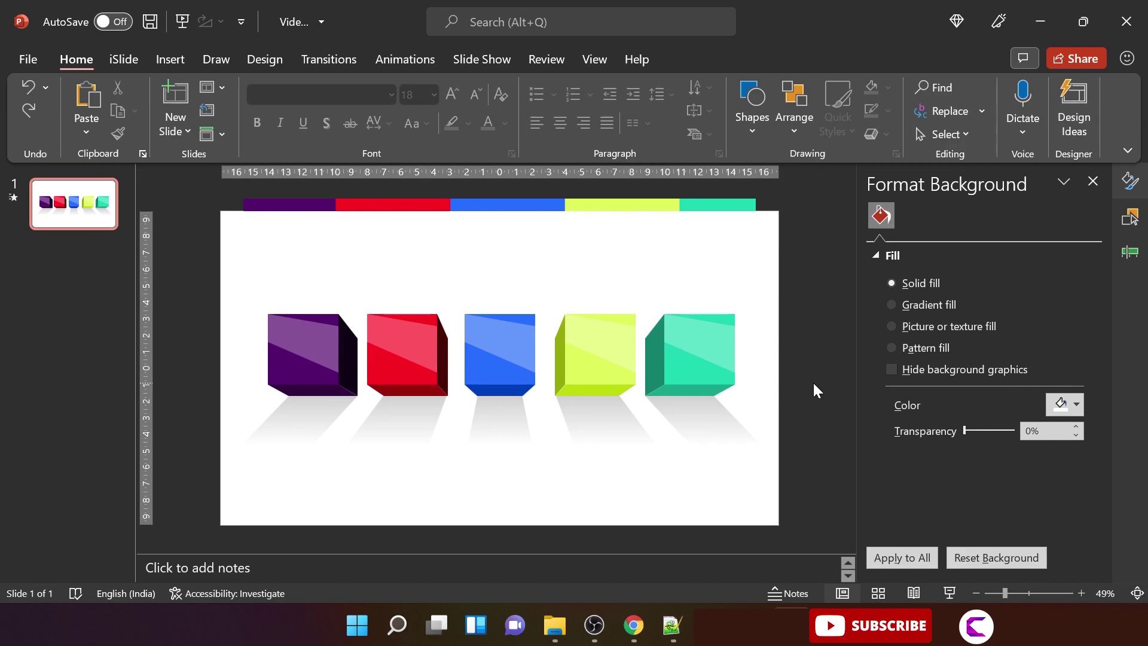
Add a text box above the purple cube reading '01' in Montserrat Black
click(167, 60)
click(738, 109)
drag(304, 244, 423, 291)
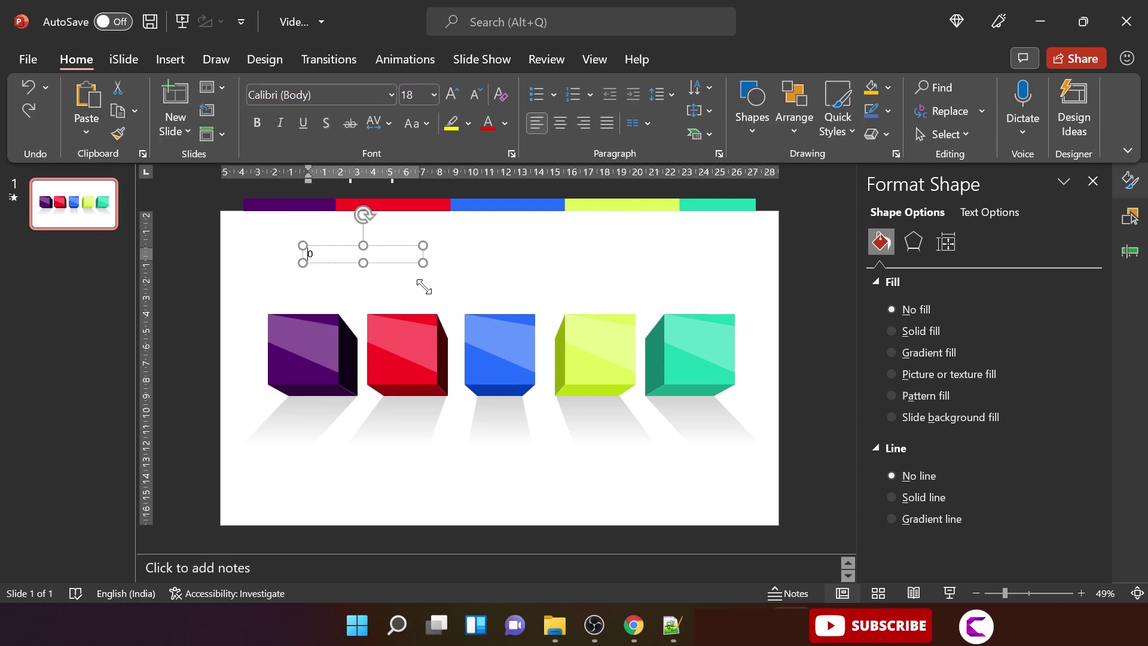
text(01)
key(ctrl+shift+f)
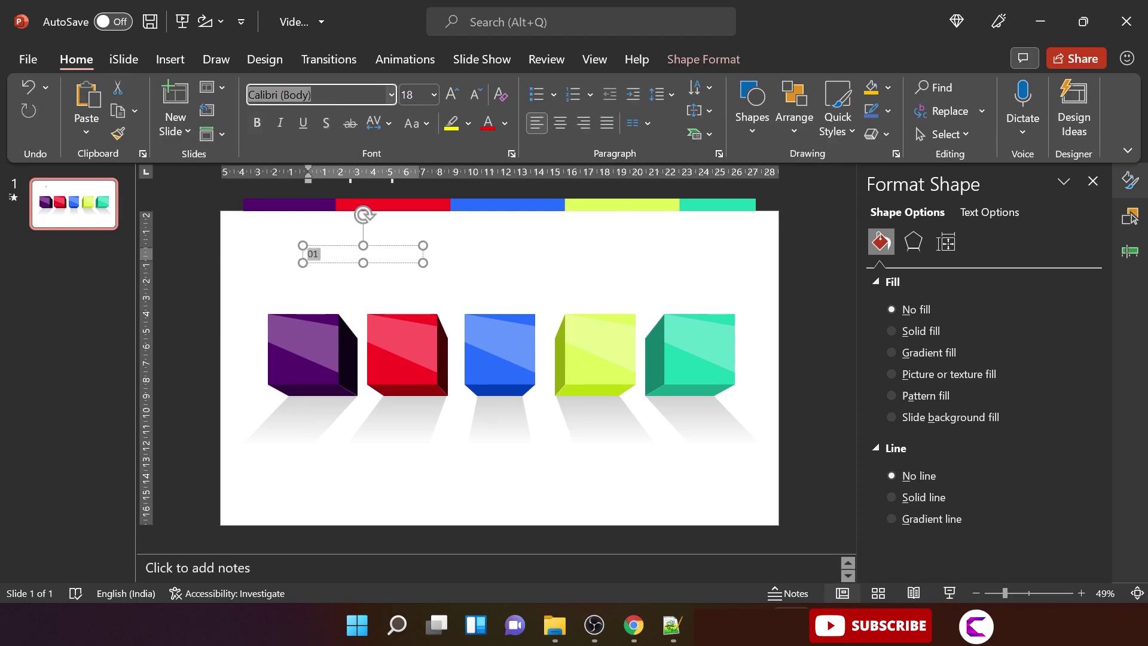
text(Mont)
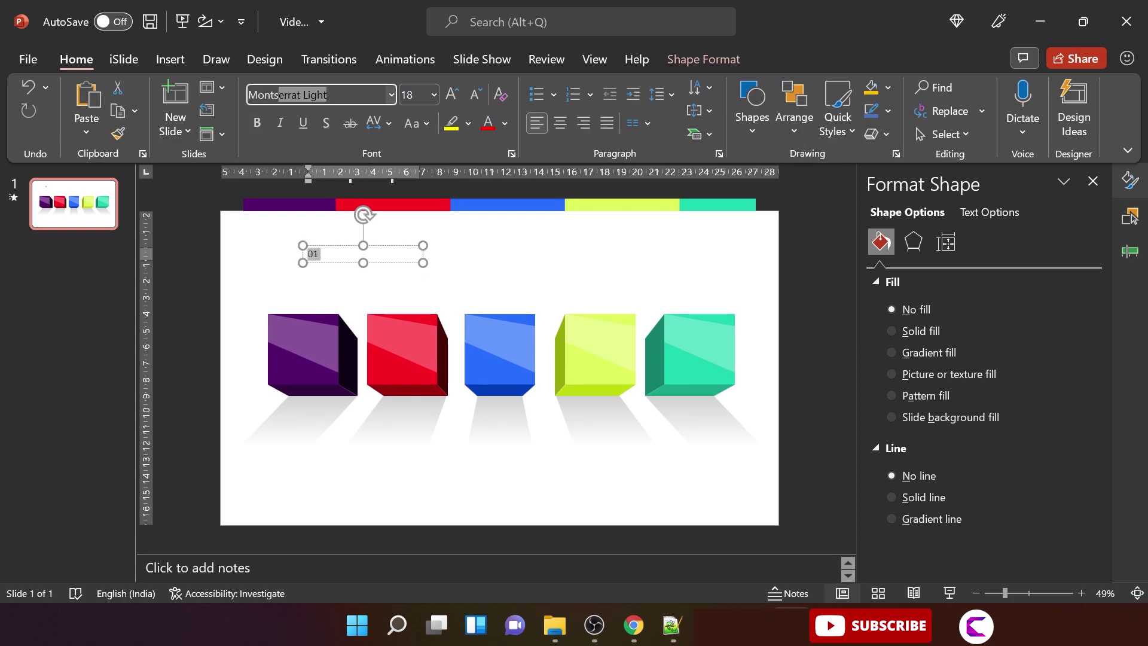
text(serrat Black)
key(Return)
Center the 01, enlarge it to 54 pt, make it white and place it on the purple cube
click(556, 117)
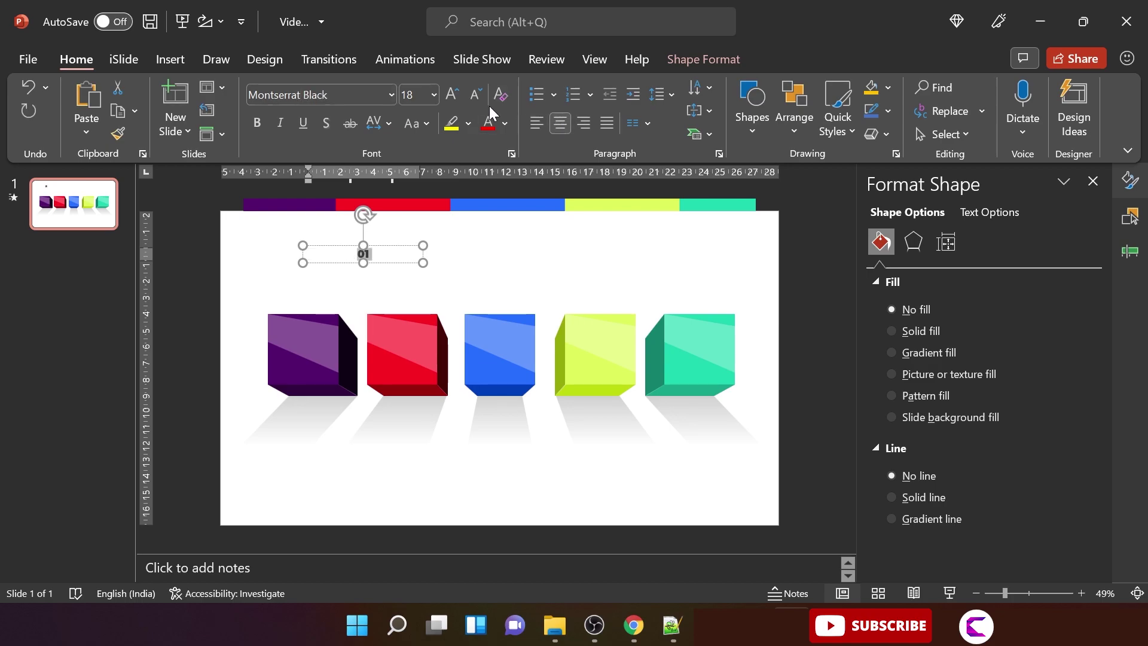
double_click(448, 97)
double_click(448, 97)
double_click(449, 97)
double_click(449, 97)
click(448, 97)
click(505, 123)
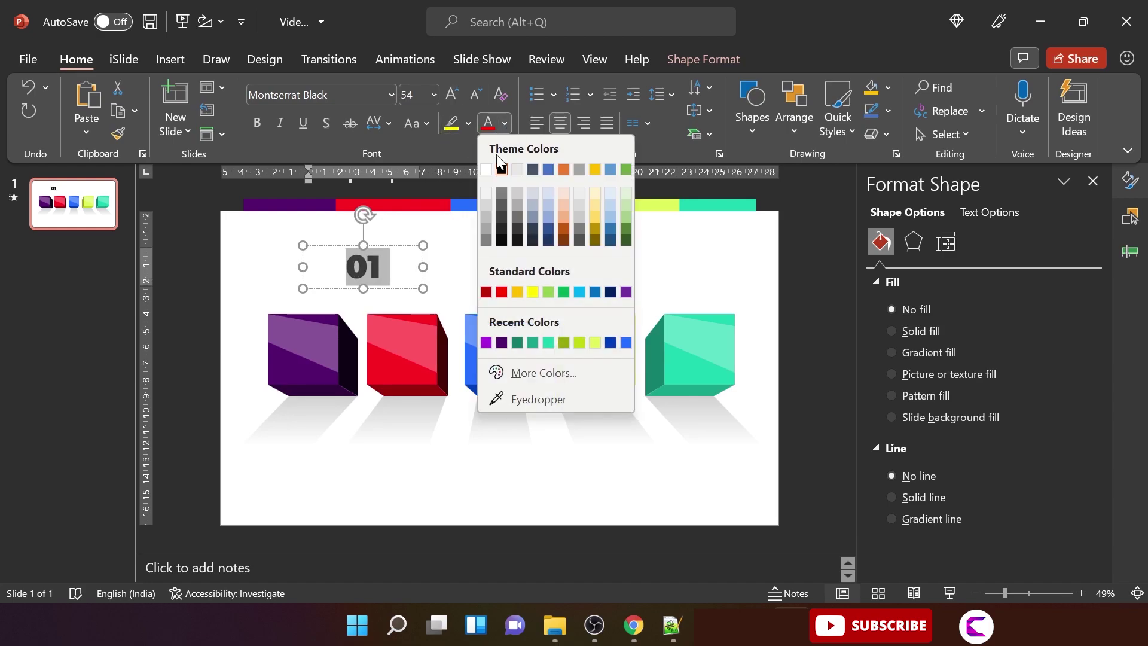
click(487, 170)
drag(423, 265, 318, 327)
Make the 01 text fill 40% transparent and Ctrl-drag a copy onto the red cube
click(989, 213)
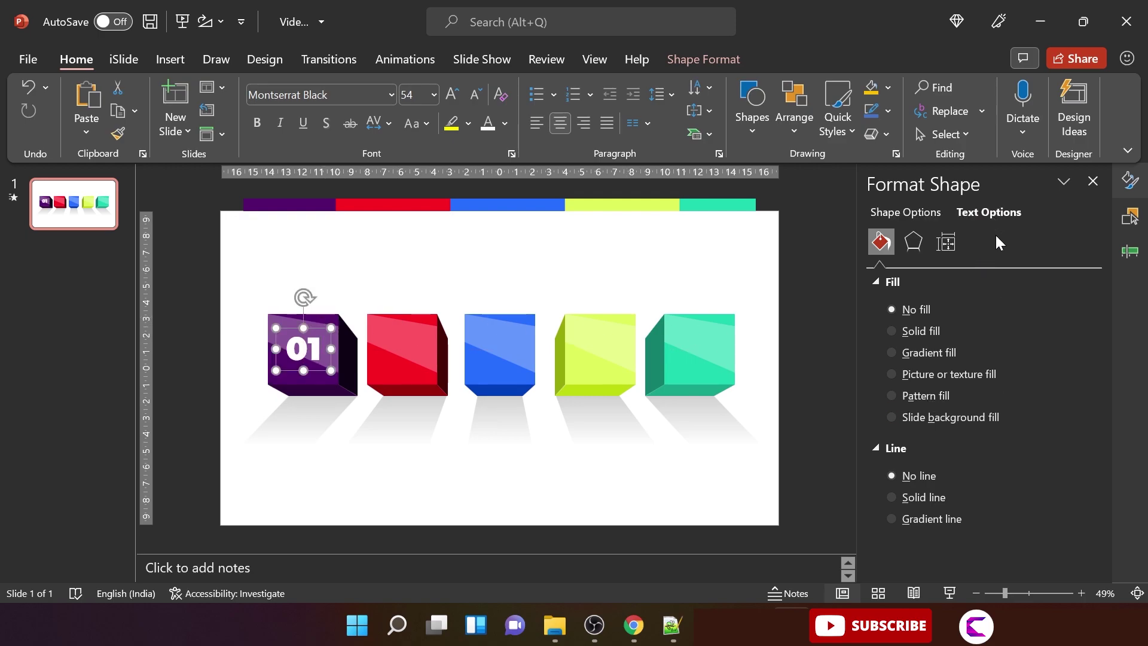
drag(963, 454, 981, 453)
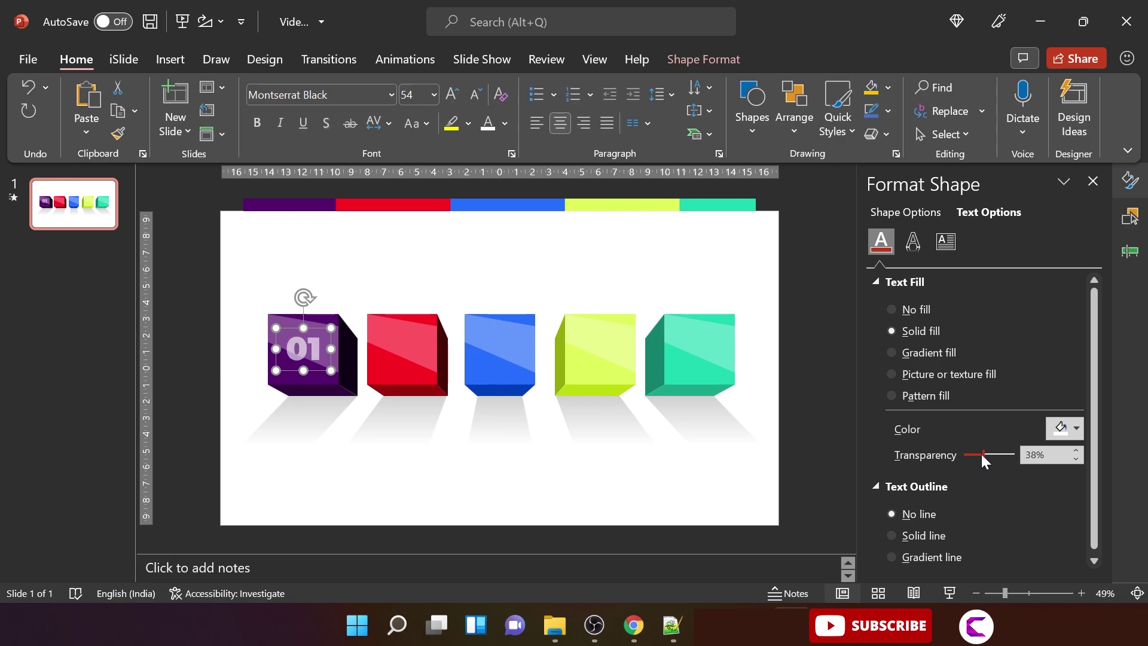
click(1071, 461)
drag(315, 371, 412, 371)
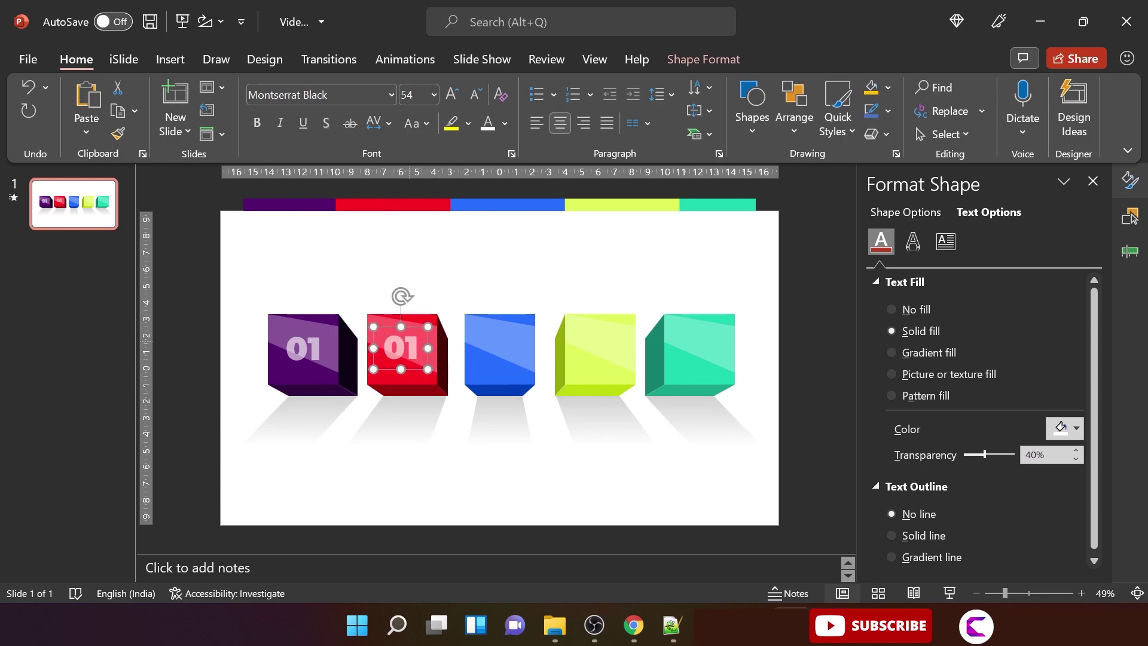
Retype the copy as '02' and paste a duplicate onto the blue cube
double_click(406, 353)
text(02)
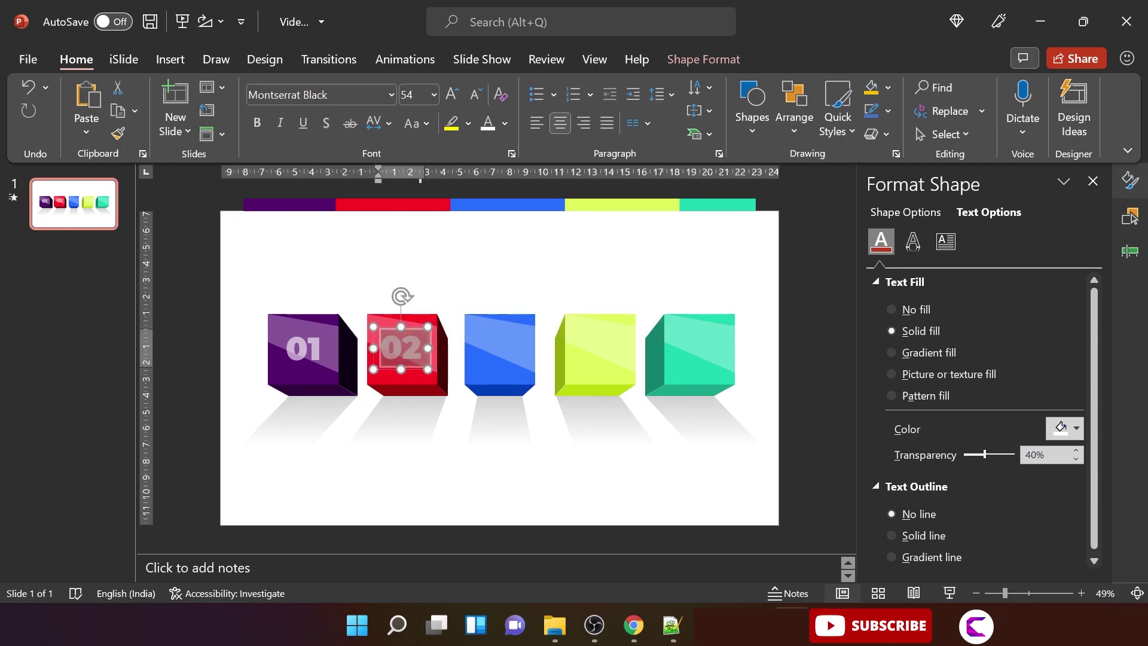
click(423, 493)
click(414, 369)
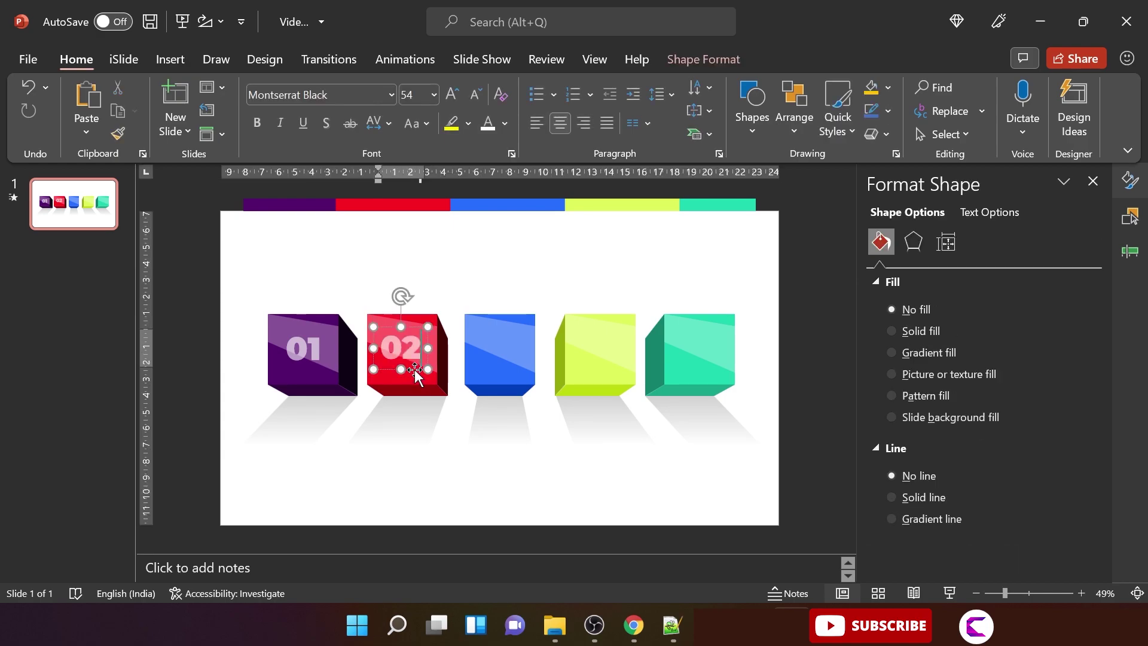
key(ctrl+c)
key(ctrl+v)
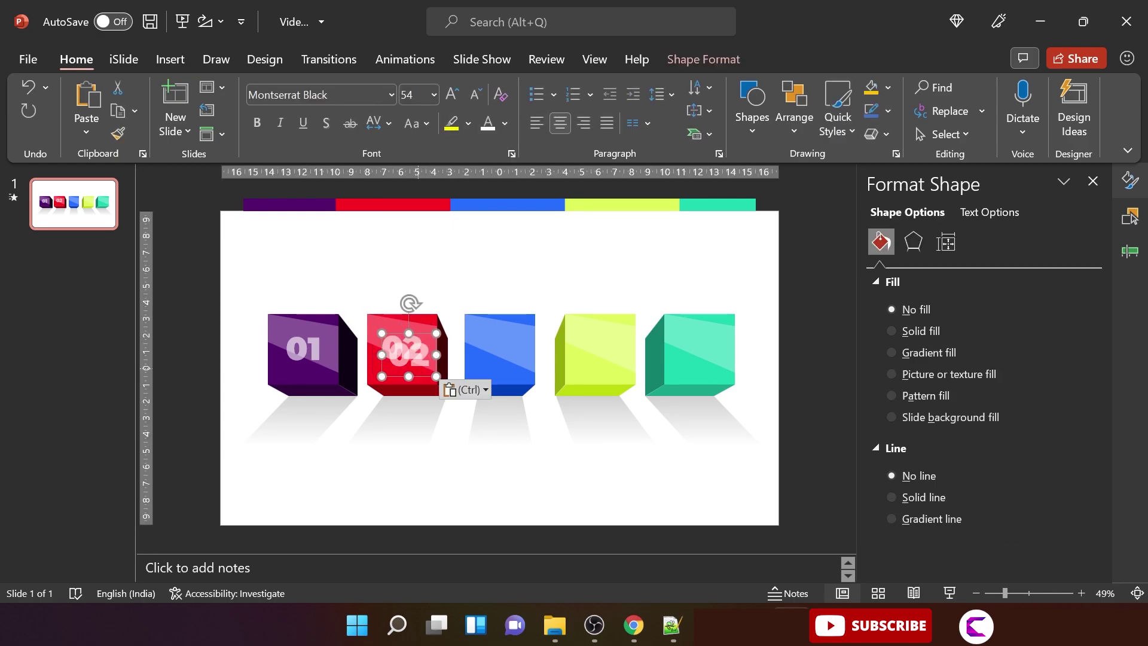
drag(418, 325, 519, 326)
Add '04' with a dark, fainter text fill on the lime cube and '05' on the teal cube
drag(513, 371, 615, 377)
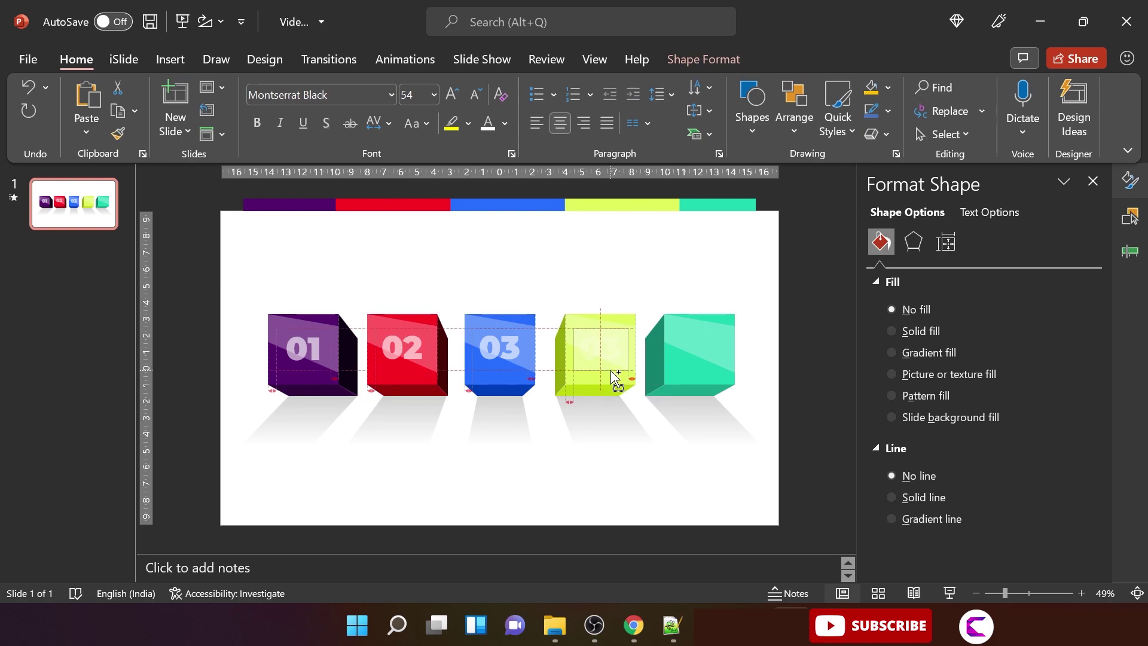
click(601, 349)
key(Delete)
text(4)
key(ctrl+a)
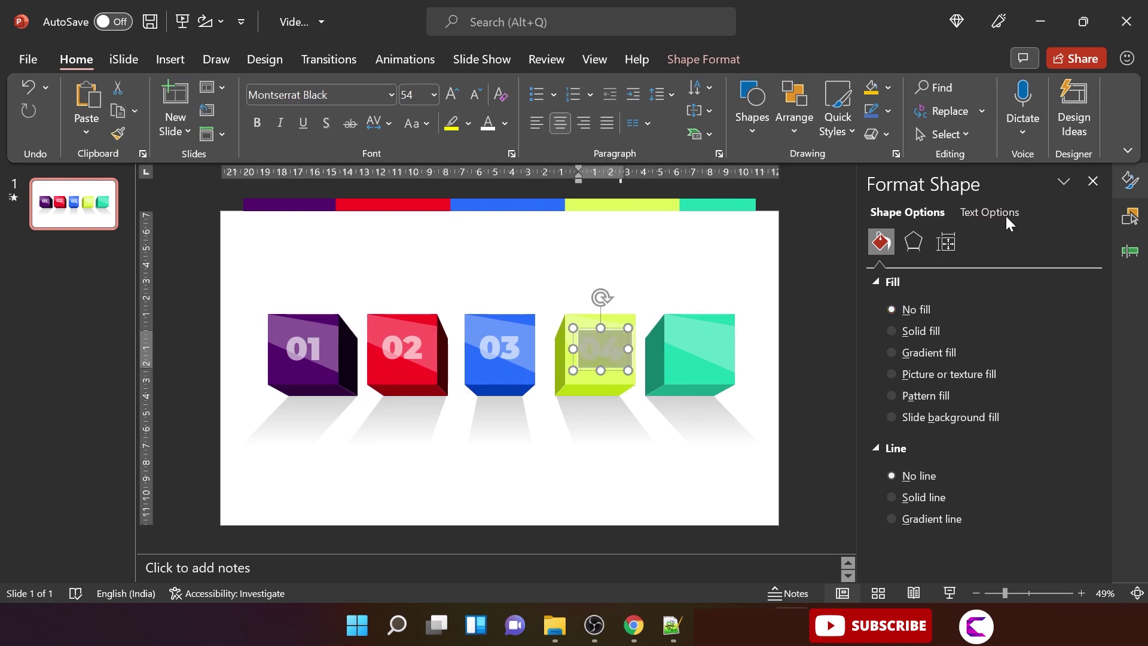
click(1006, 214)
click(1067, 430)
click(1017, 187)
drag(981, 456, 1001, 454)
click(641, 500)
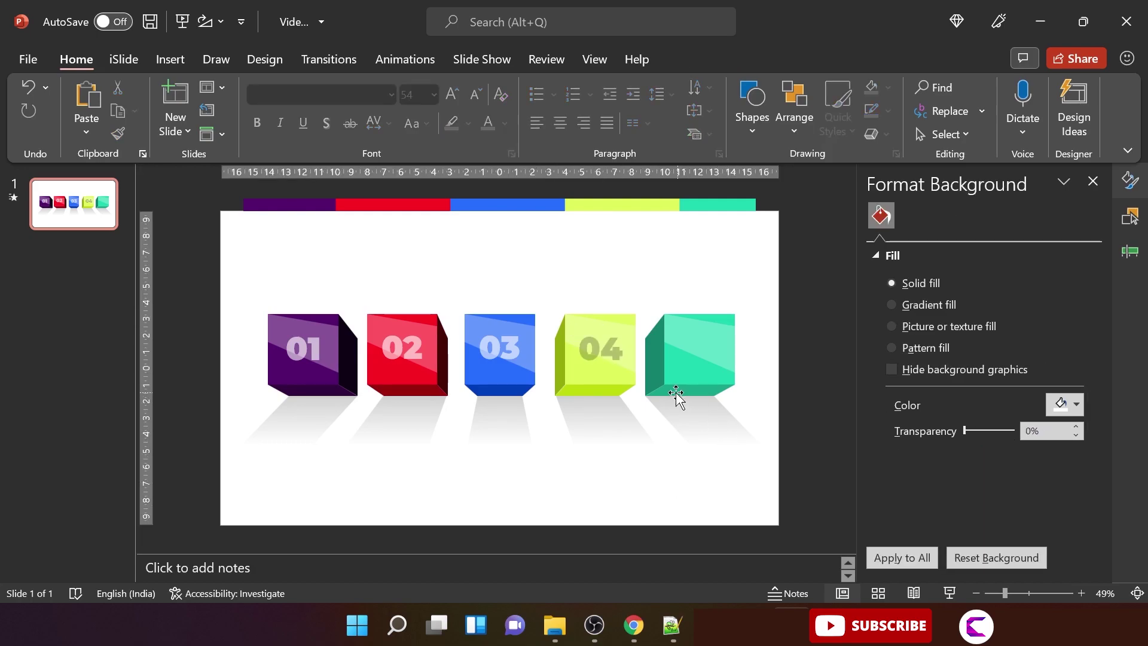
drag(613, 335, 717, 330)
text(05)
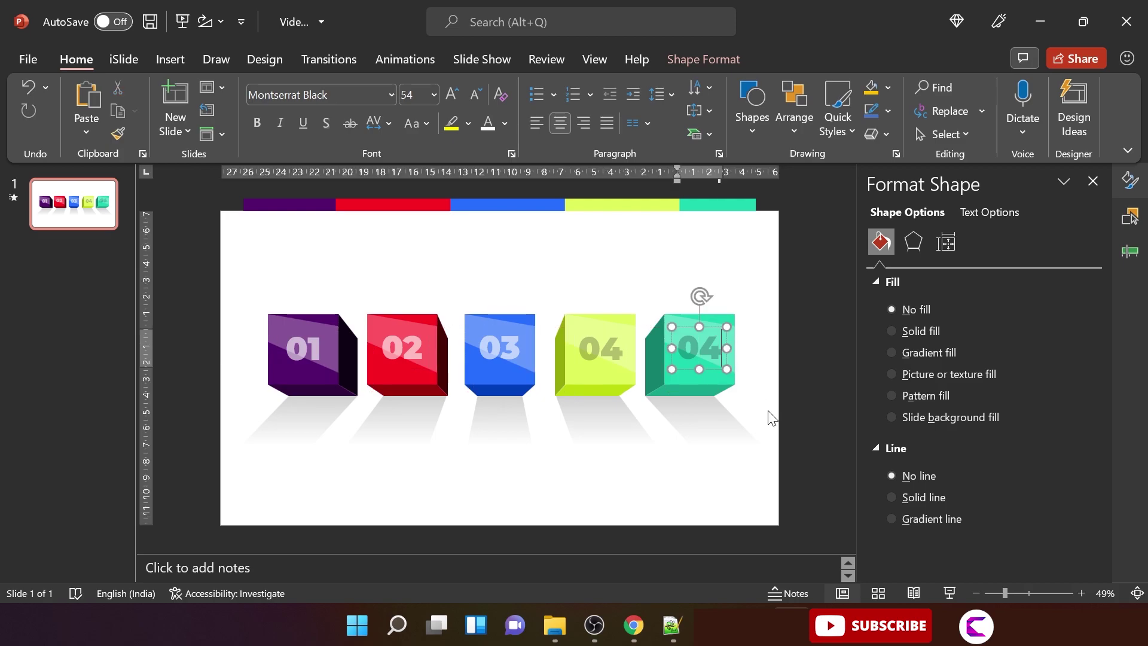
Select all five number boxes, 05 through 01, together in Shape Format
click(787, 371)
click(700, 348)
shift+click(600, 348)
shift+click(500, 348)
shift+click(402, 348)
shift+click(303, 348)
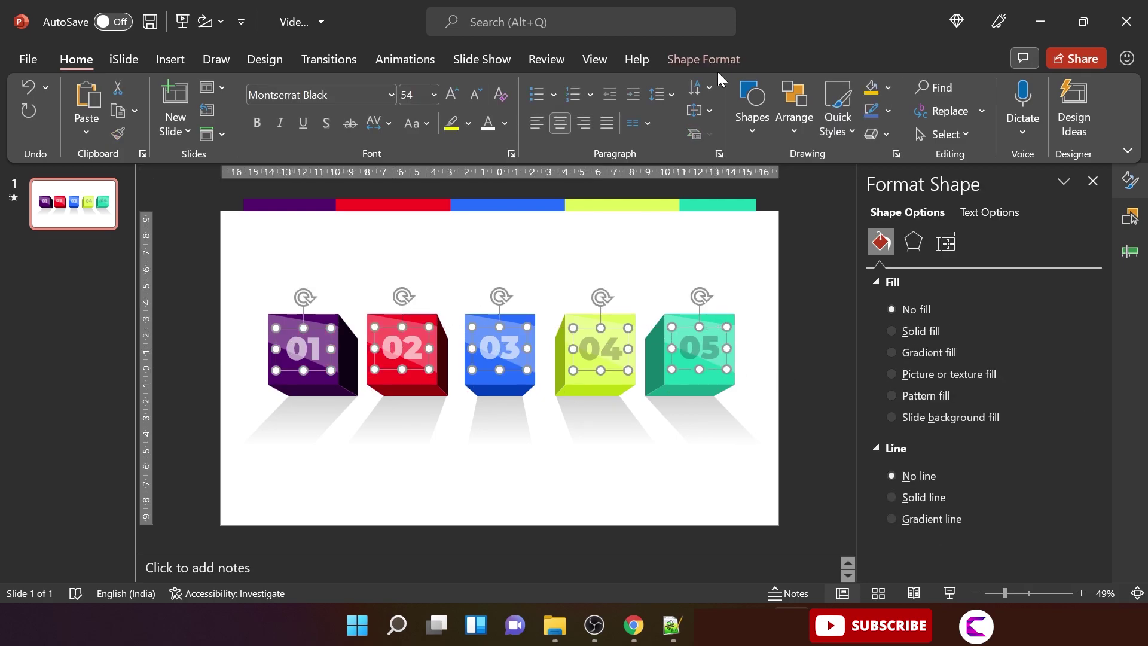
click(704, 60)
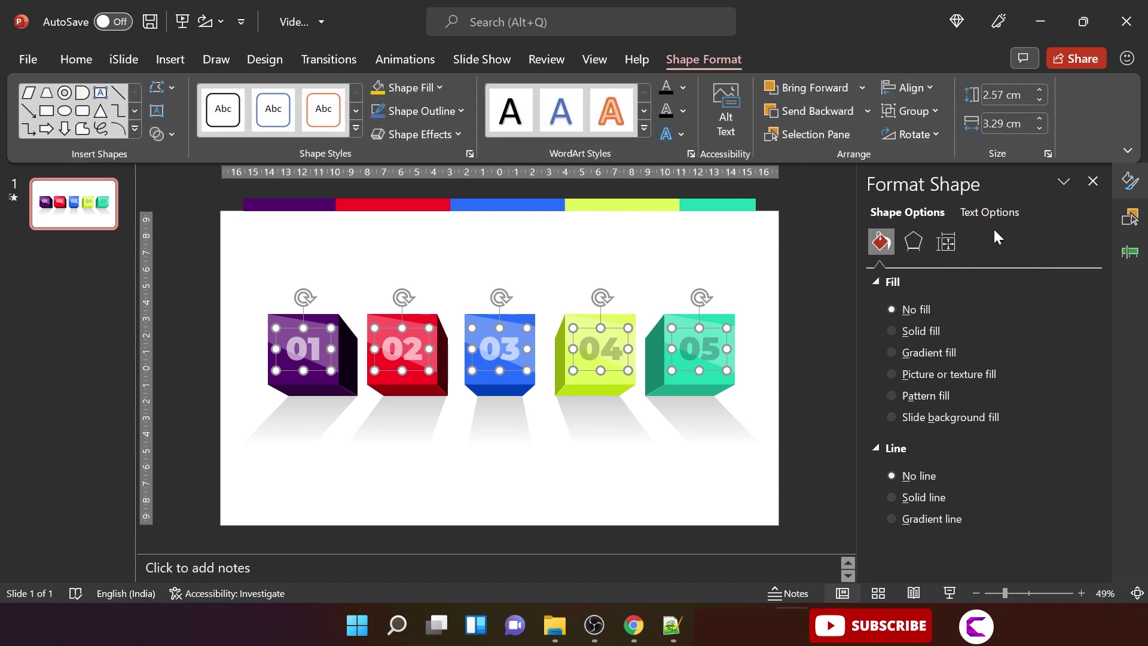
click(795, 392)
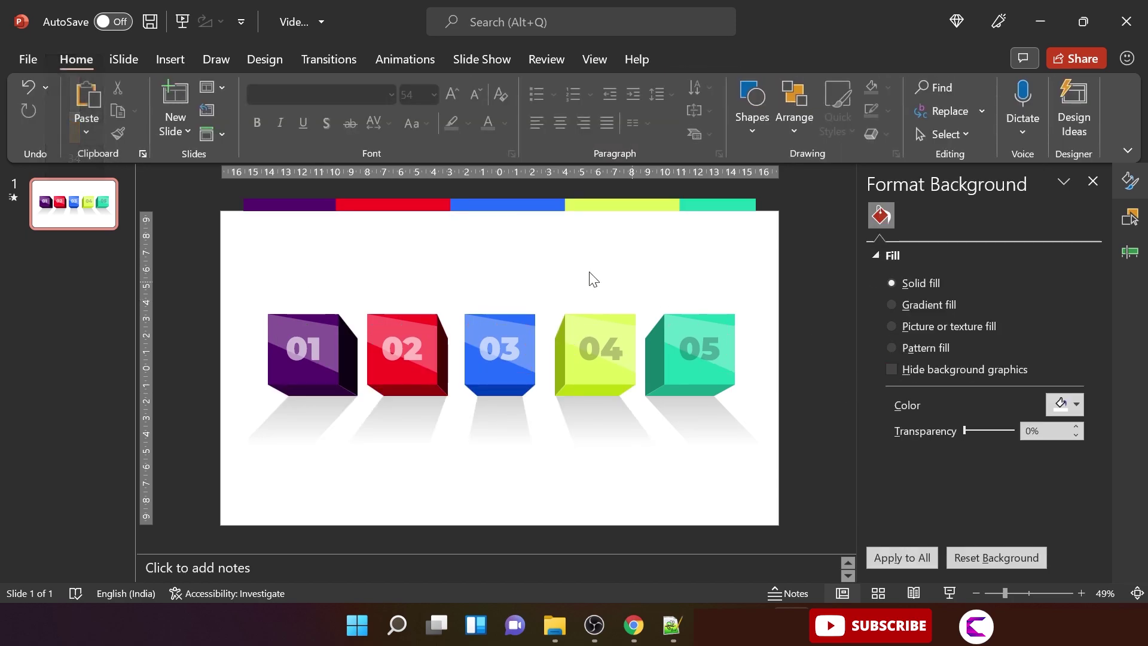
click(167, 59)
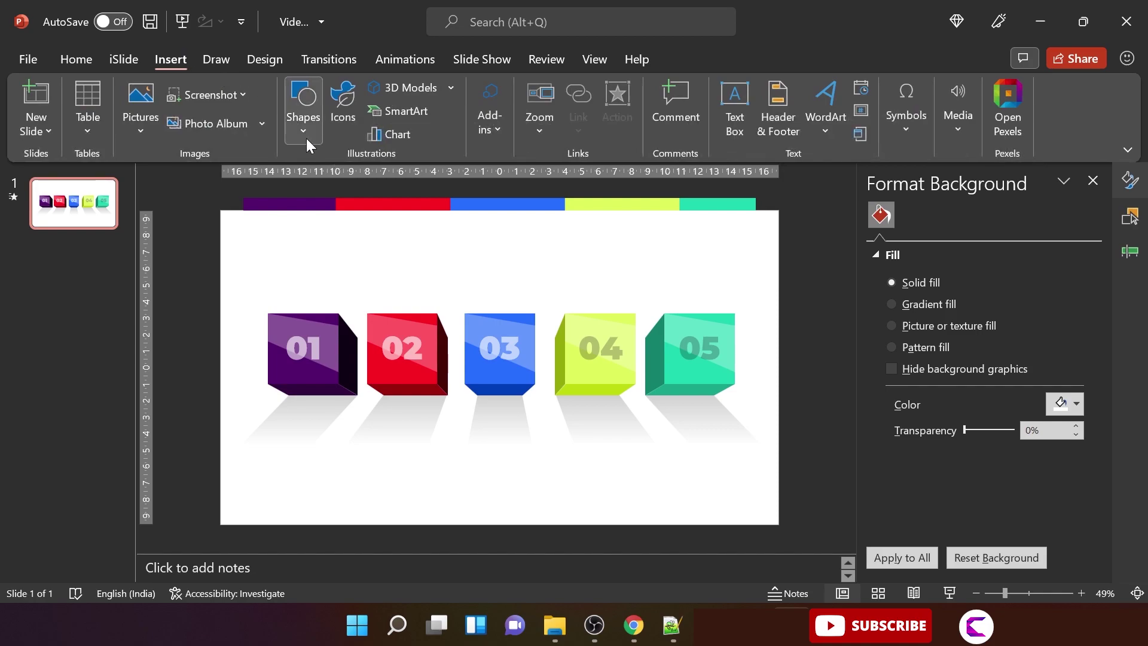
Draw an outline-free rectangle across the upper slide, send it to back, and open Icons
click(306, 138)
click(421, 181)
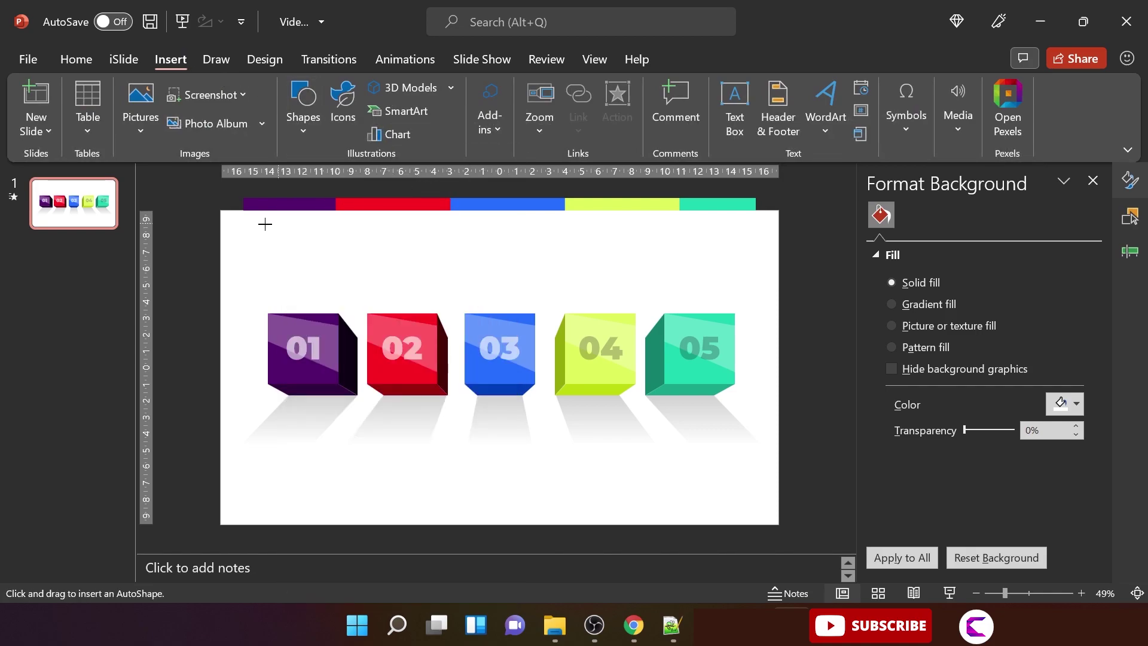
drag(220, 210, 778, 395)
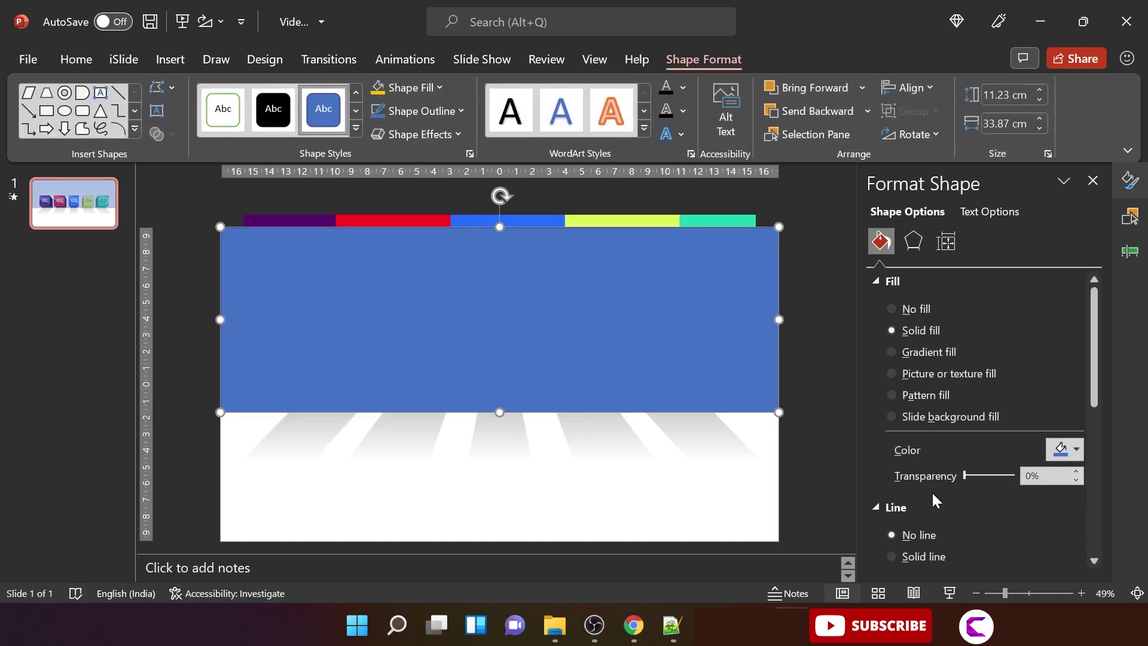
click(892, 536)
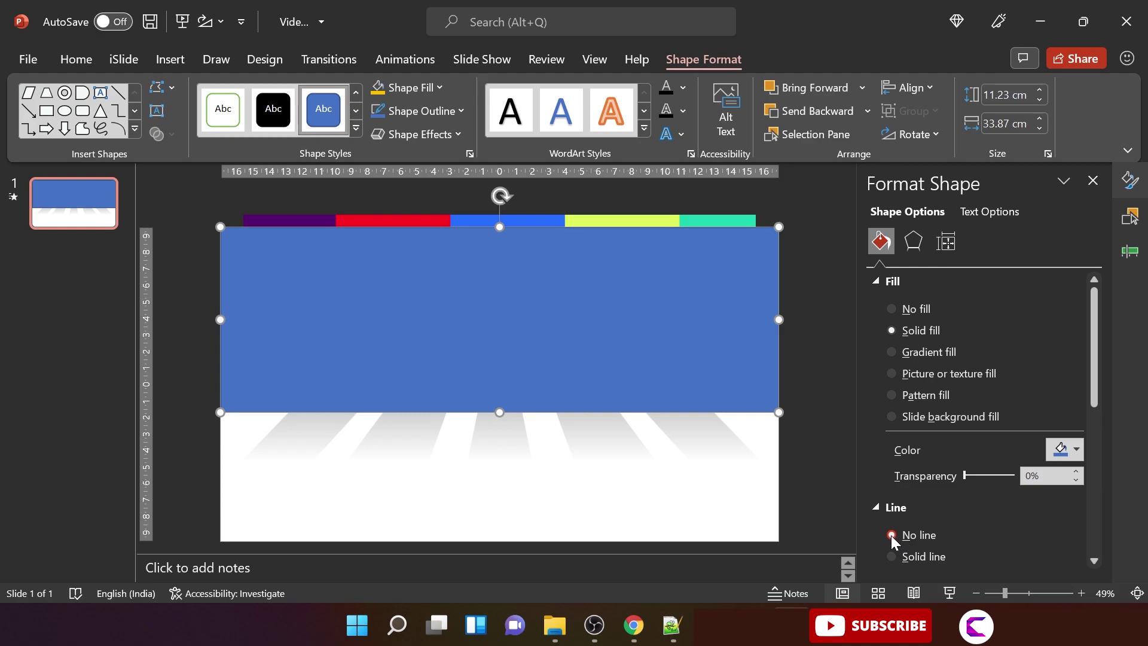
right_click(504, 293)
click(579, 313)
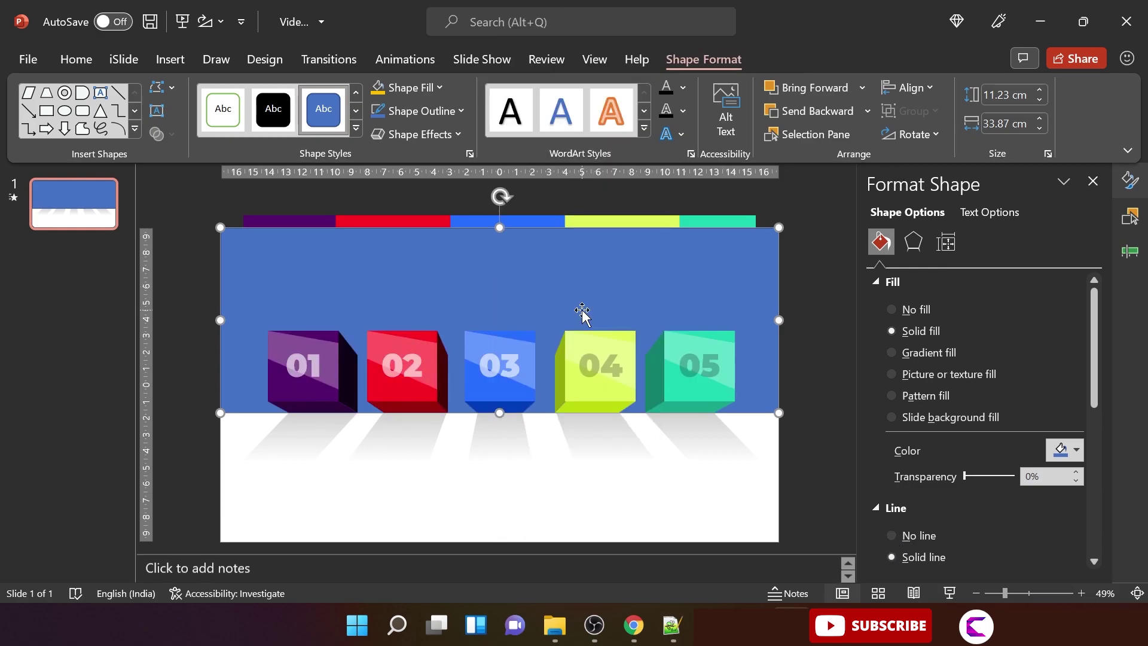
key(Delete)
click(344, 128)
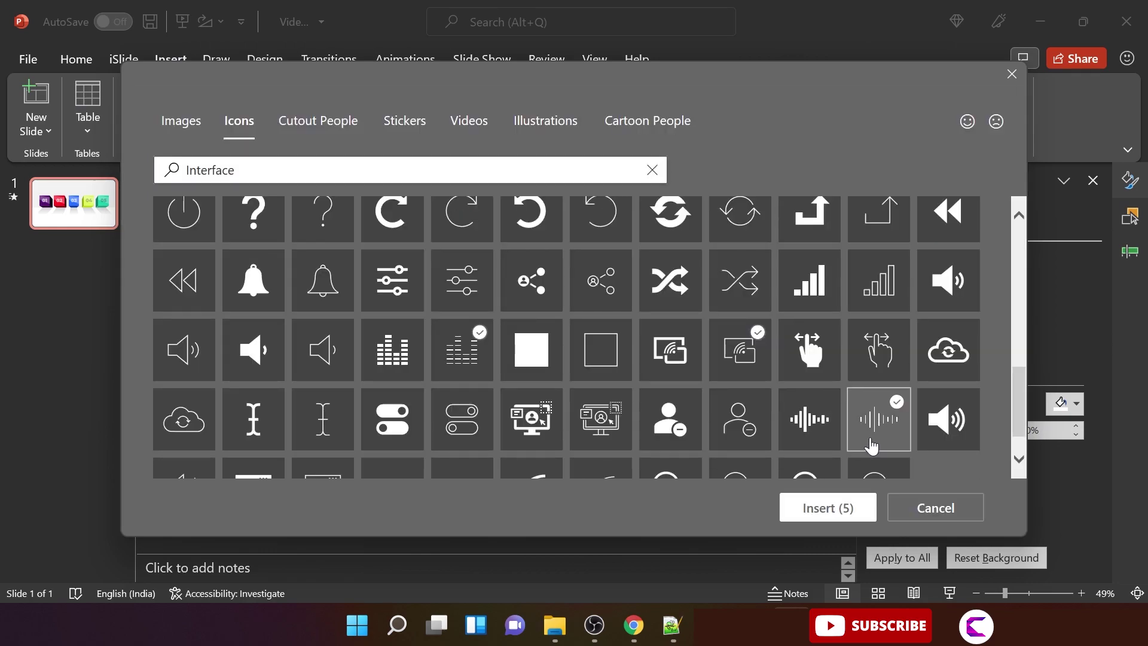
Insert the five icons and spread sun, hand, equalizer, screen and waveform above cubes 01–05
click(843, 507)
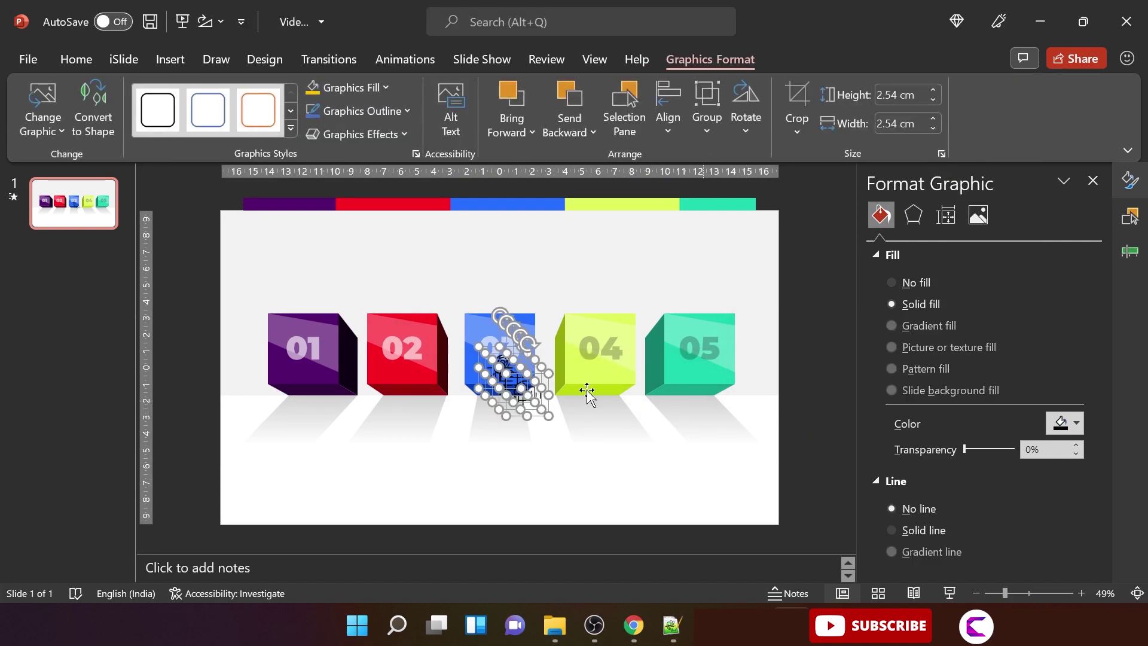
drag(549, 416, 574, 442)
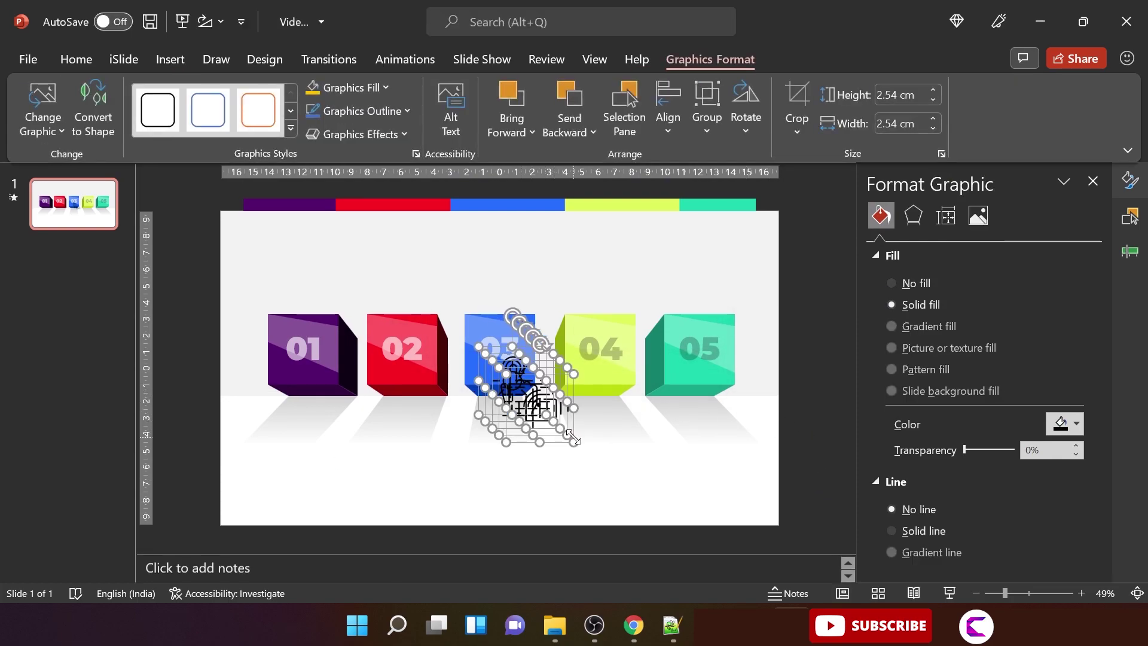
drag(517, 397, 317, 256)
click(808, 383)
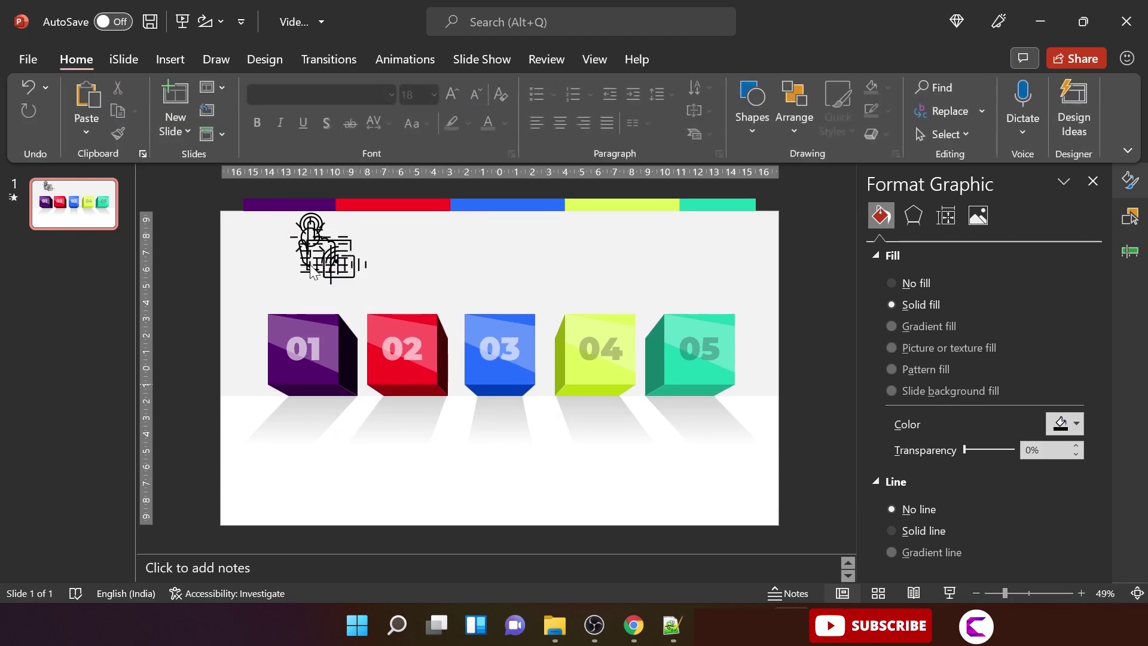
key(Tab)
drag(642, 290, 697, 292)
drag(336, 278, 600, 302)
key(Tab)
drag(323, 254, 307, 278)
Set all five icons to a height of 2.7 cm
shift+click(407, 293)
shift+click(500, 281)
shift+click(596, 286)
shift+click(697, 287)
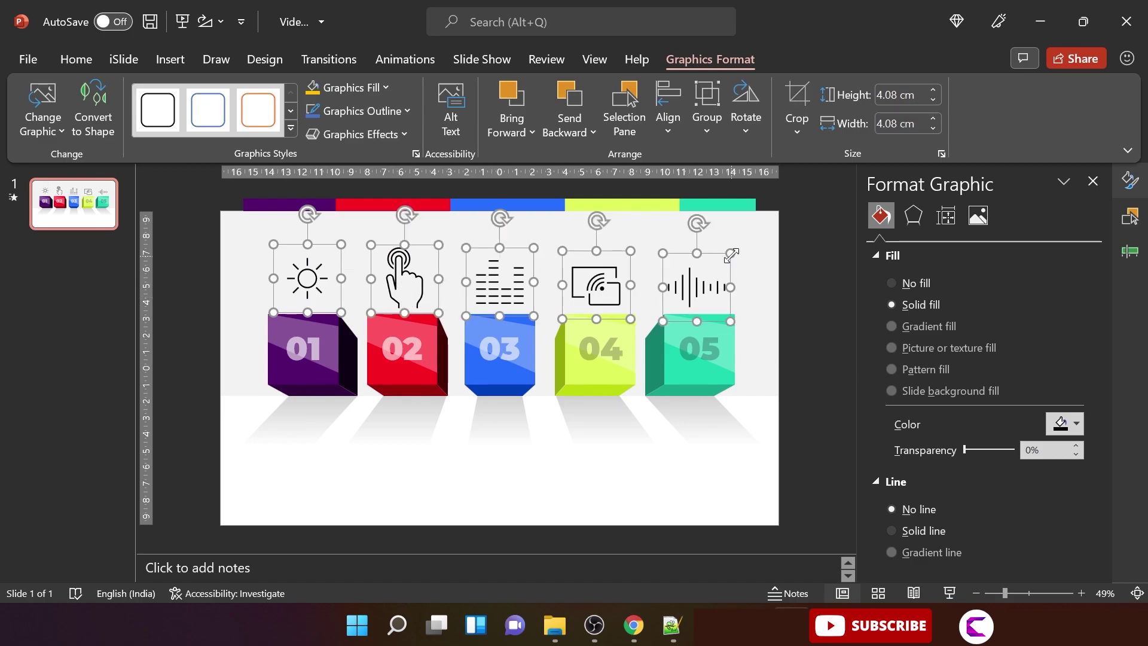
click(900, 95)
text(2.7)
key(Return)
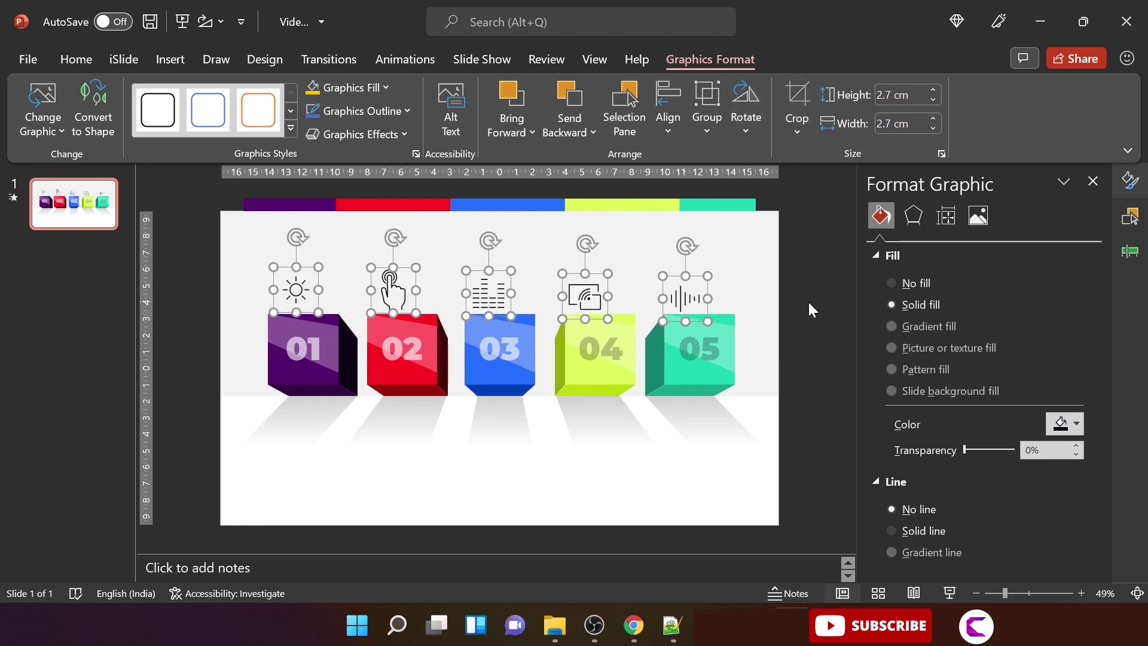
Center the waveform, screen and equalizer icons above their cubes and save
click(808, 302)
drag(681, 294, 695, 290)
drag(584, 295, 599, 293)
drag(493, 300, 504, 300)
click(613, 242)
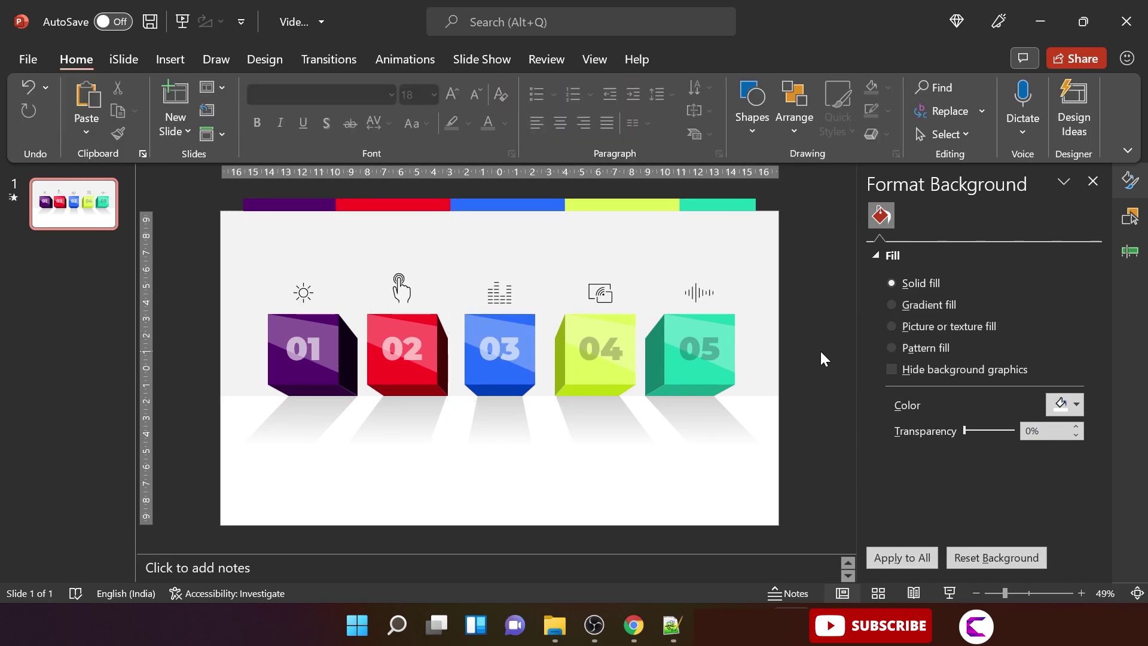
key(ctrl+s)
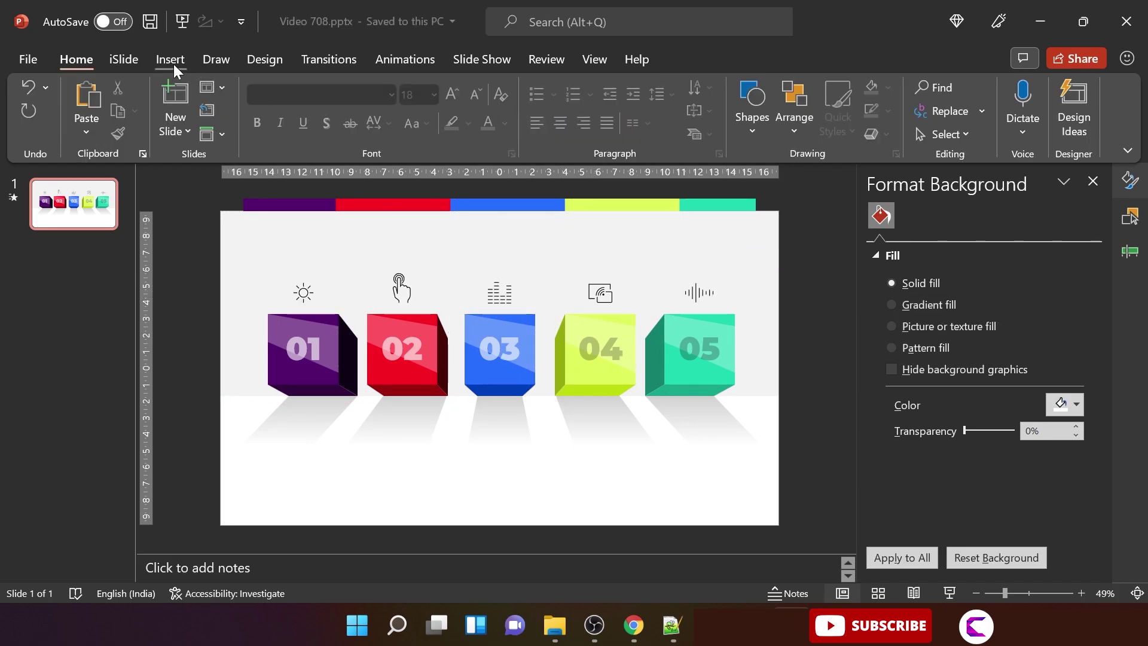
Draw a new text box below cube 01
click(173, 64)
click(745, 128)
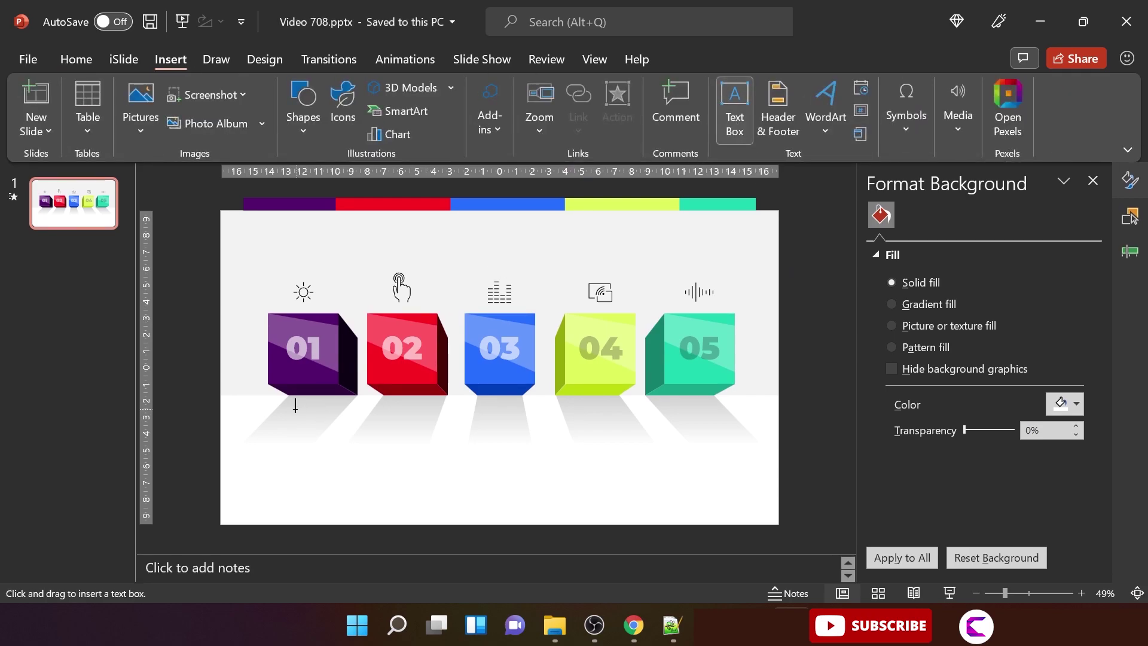
drag(310, 425, 335, 435)
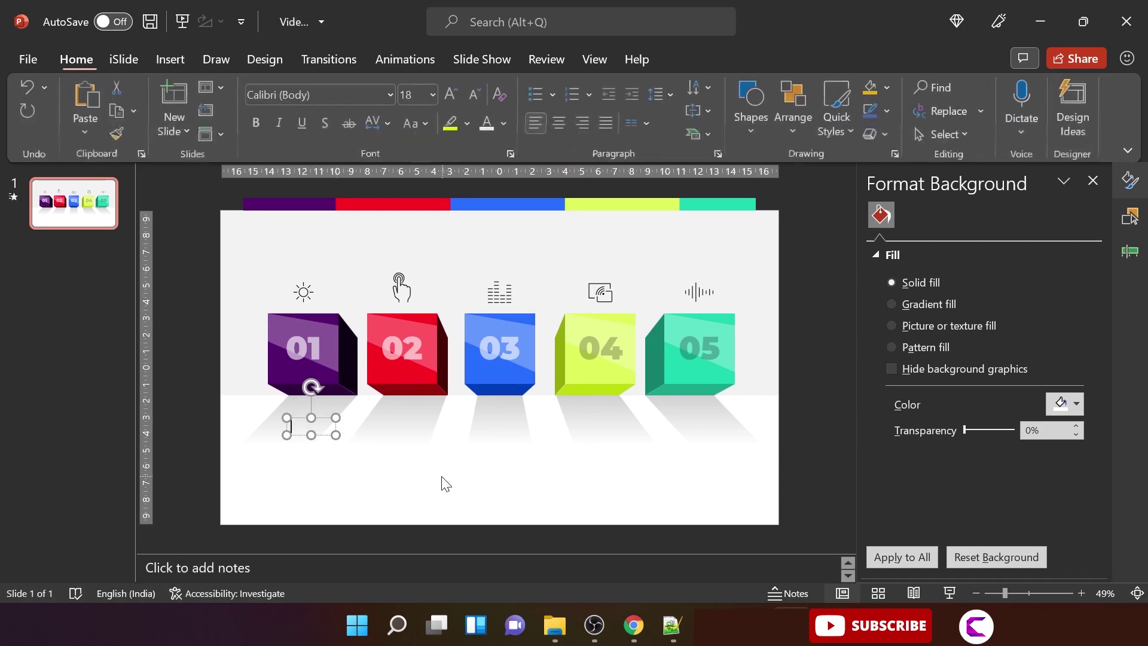